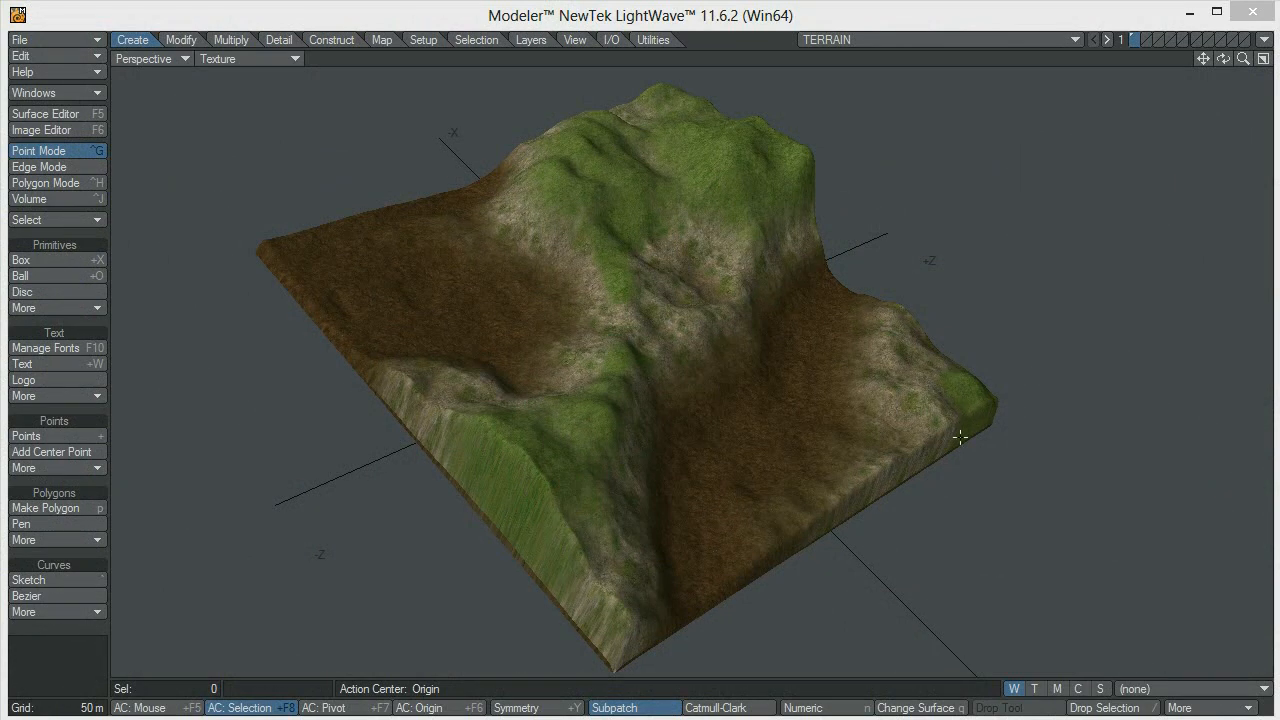
# Examine the textured terrain's peaks, valleys and side walls from several angles and distances
pyautogui.moveTo(901, 383)
pyautogui.keyDown('alt'); pyautogui.mouseDown()
pyautogui.moveTo(660, 437)
pyautogui.moveTo(891, 403)
pyautogui.moveTo(743, 334)
pyautogui.moveTo(882, 292)
pyautogui.moveTo(909, 431)
pyautogui.moveTo(446, 229)
pyautogui.moveTo(794, 271)
pyautogui.moveTo(610, 488)
pyautogui.moveTo(946, 394)
pyautogui.moveTo(829, 474)
pyautogui.moveTo(906, 523)
pyautogui.moveTo(729, 491)
pyautogui.moveTo(903, 420)
pyautogui.moveTo(769, 206)
pyautogui.moveTo(635, 220)
pyautogui.mouseUp(); pyautogui.keyUp('alt')
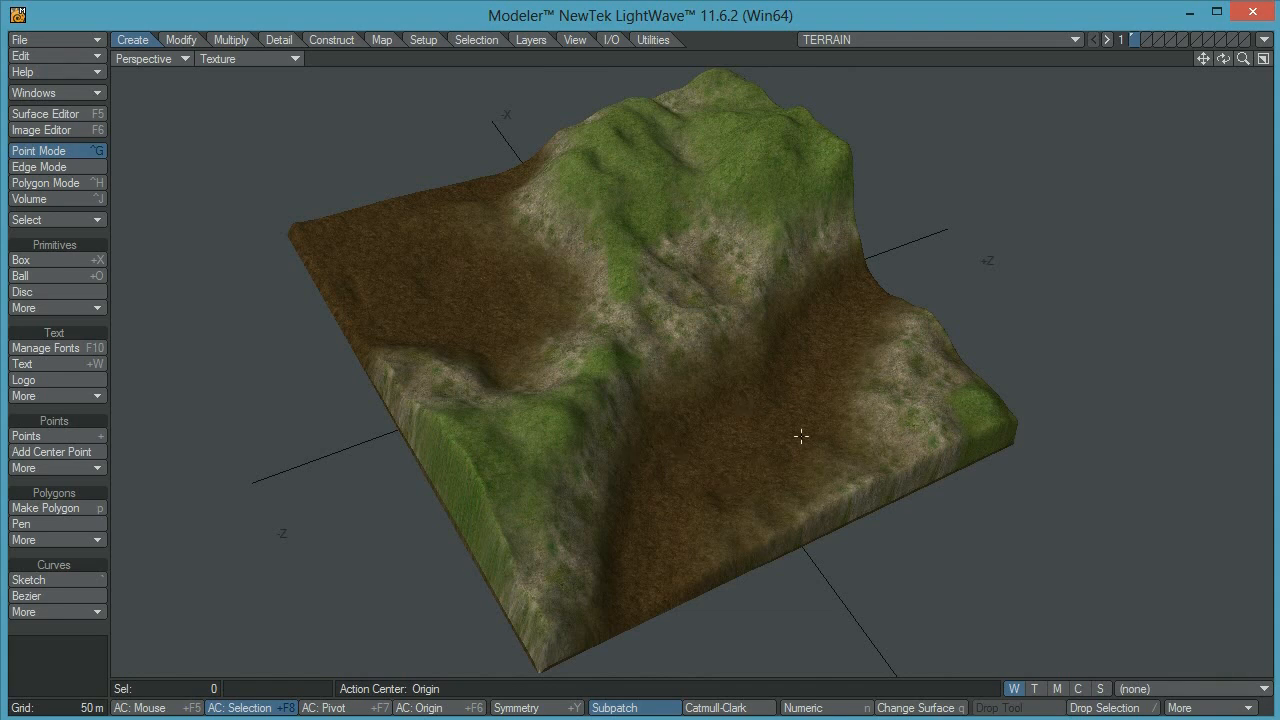
pyautogui.keyDown('alt'); pyautogui.moveTo(749, 444); pyautogui.dragTo(578, 345); pyautogui.keyUp('alt')
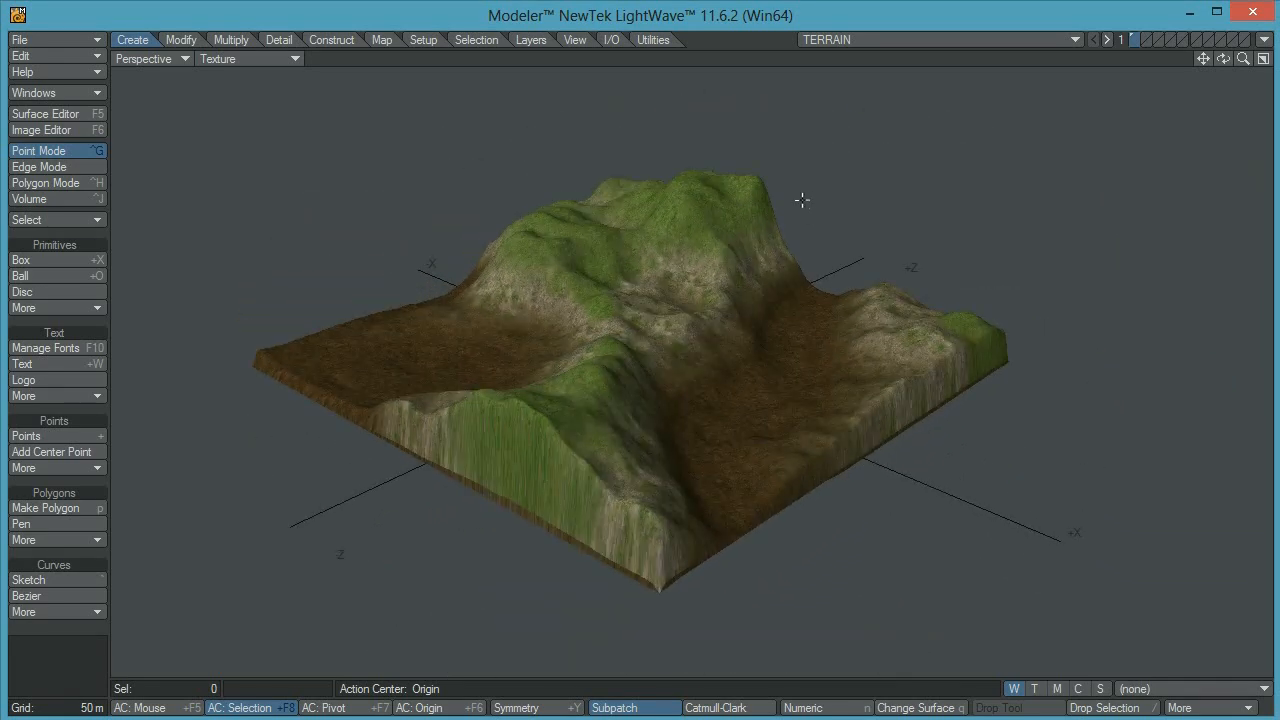
pyautogui.keyDown('ctrl'); pyautogui.keyDown('alt'); pyautogui.moveTo(713, 230); pyautogui.dragTo(786, 240); pyautogui.keyUp('alt'); pyautogui.keyUp('ctrl')
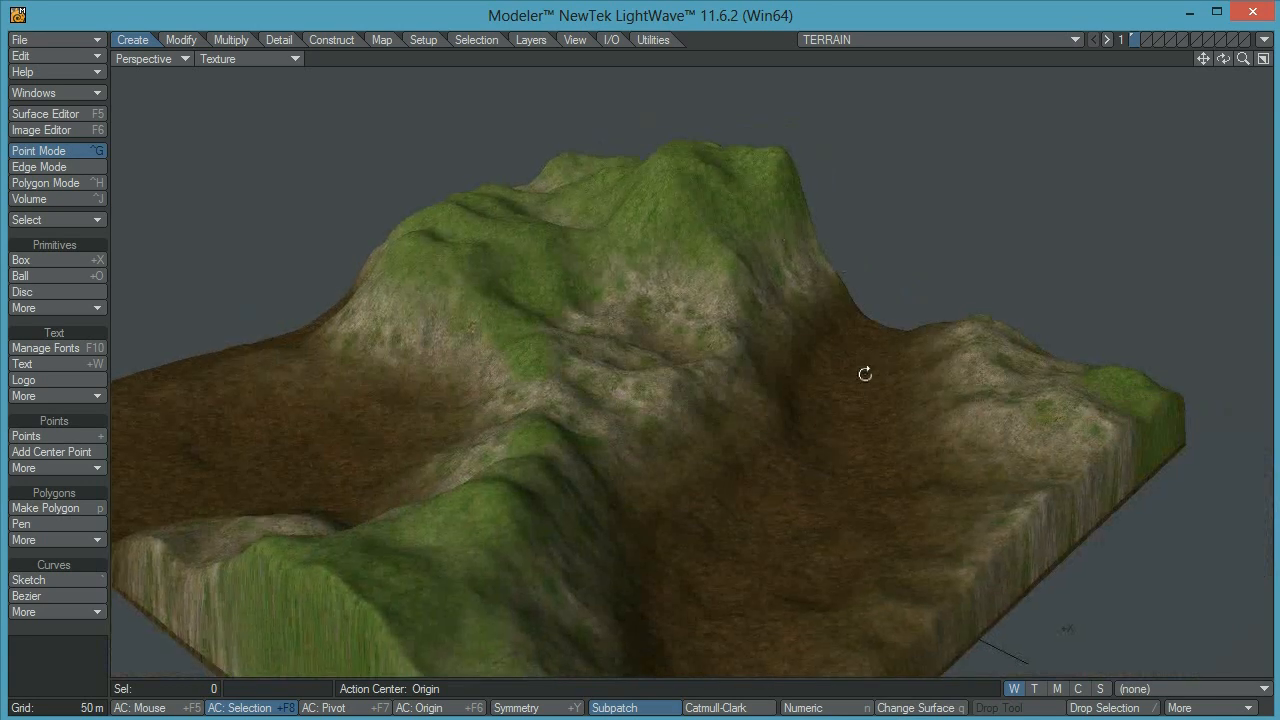
pyautogui.keyDown('alt'); pyautogui.moveTo(863, 371); pyautogui.dragTo(744, 408); pyautogui.keyUp('alt')
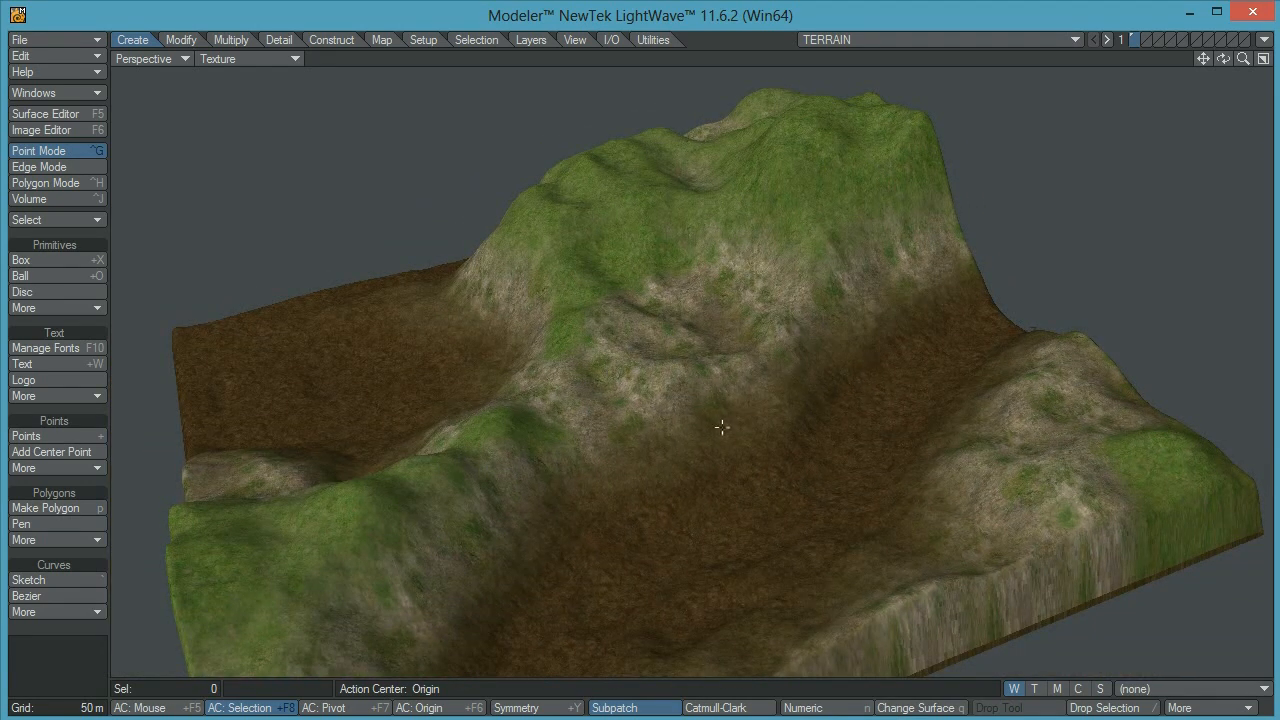
pyautogui.keyDown('alt'); pyautogui.moveTo(594, 436); pyautogui.dragTo(653, 416); pyautogui.keyUp('alt')
pyautogui.keyDown('ctrl'); pyautogui.keyDown('alt'); pyautogui.moveTo(815, 391); pyautogui.dragTo(886, 391); pyautogui.keyUp('alt'); pyautogui.keyUp('ctrl')
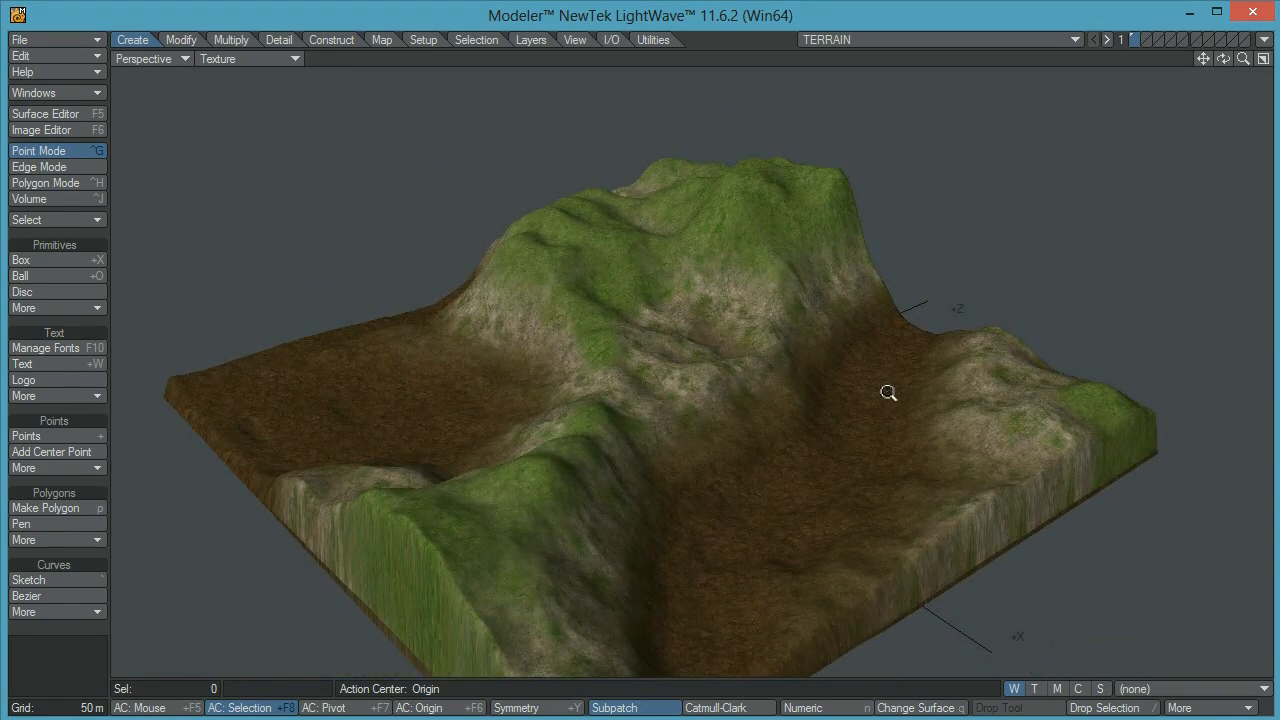
pyautogui.moveTo(726, 346)
pyautogui.keyDown('alt'); pyautogui.mouseDown()
pyautogui.moveTo(753, 398)
pyautogui.moveTo(735, 346)
pyautogui.mouseUp(); pyautogui.keyUp('alt')
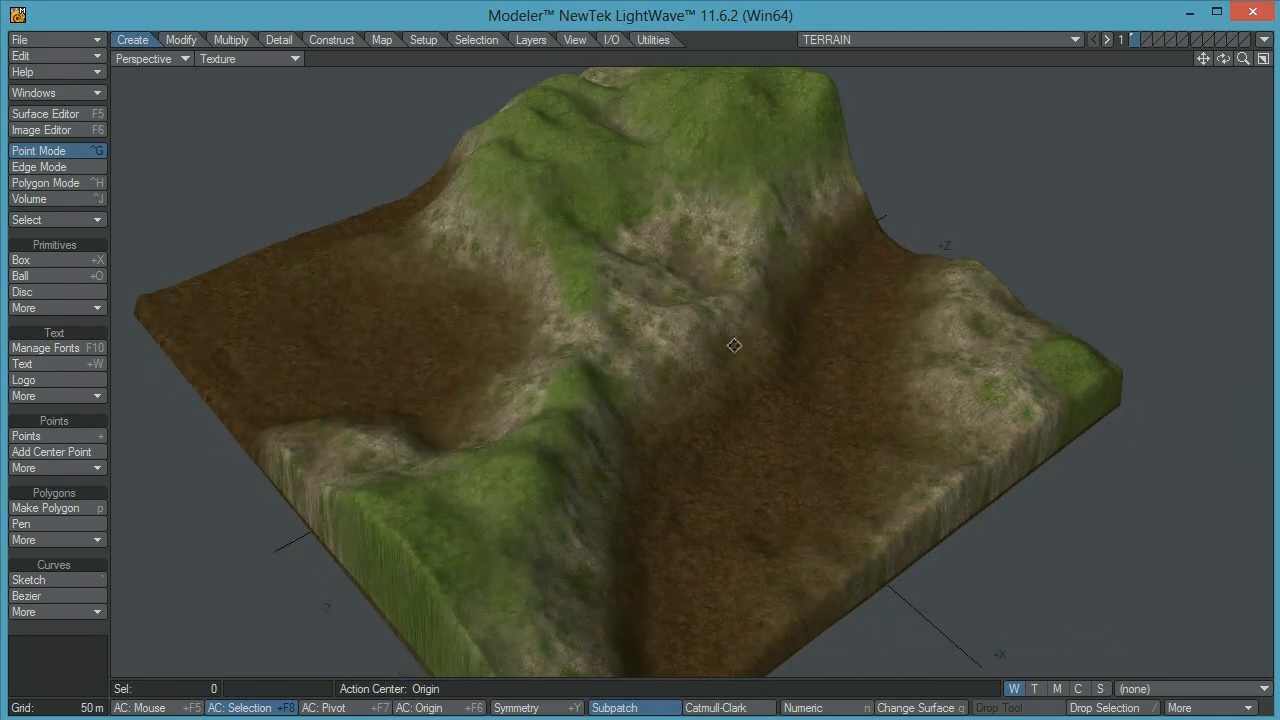
pyautogui.keyDown('ctrl'); pyautogui.keyDown('alt'); pyautogui.moveTo(845, 335); pyautogui.dragTo(799, 351); pyautogui.keyUp('alt'); pyautogui.keyUp('ctrl')
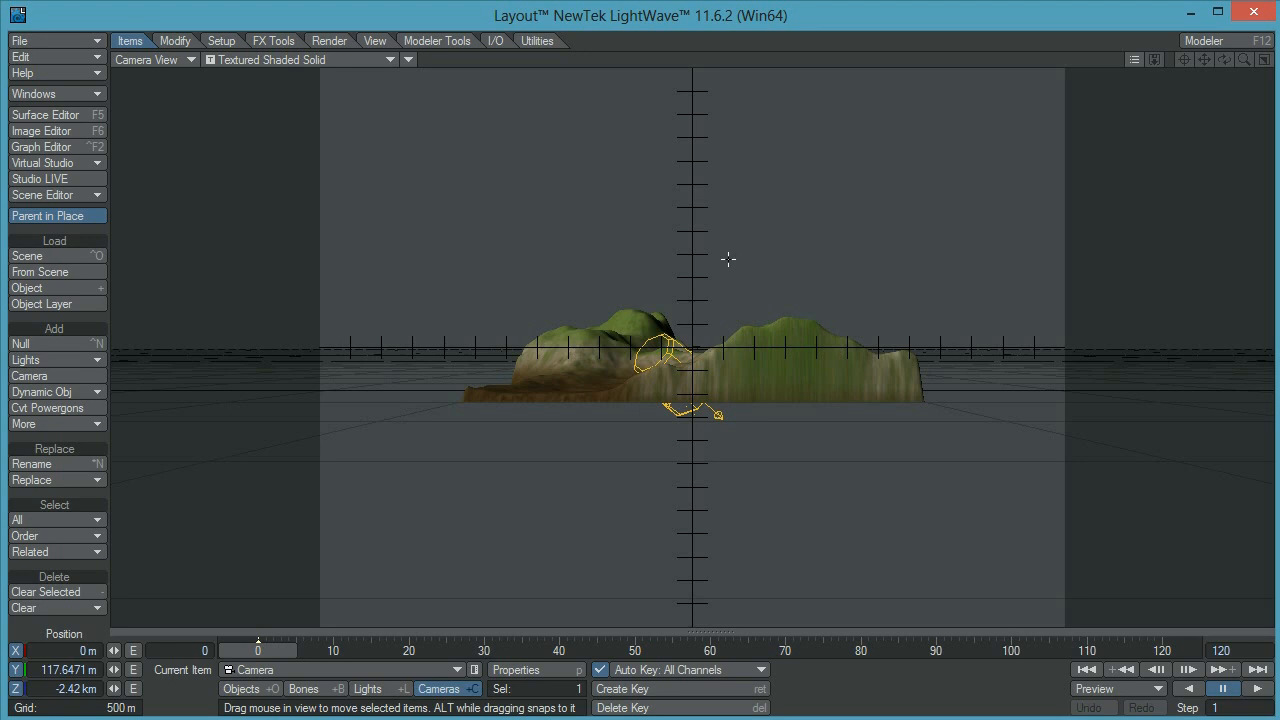
# In Layout, move the camera close to the terrain at about X -135 m, Z -427.5 m and rotate its heading to about 7.8°
pyautogui.moveTo(843, 454); pyautogui.dragTo(816, 56)
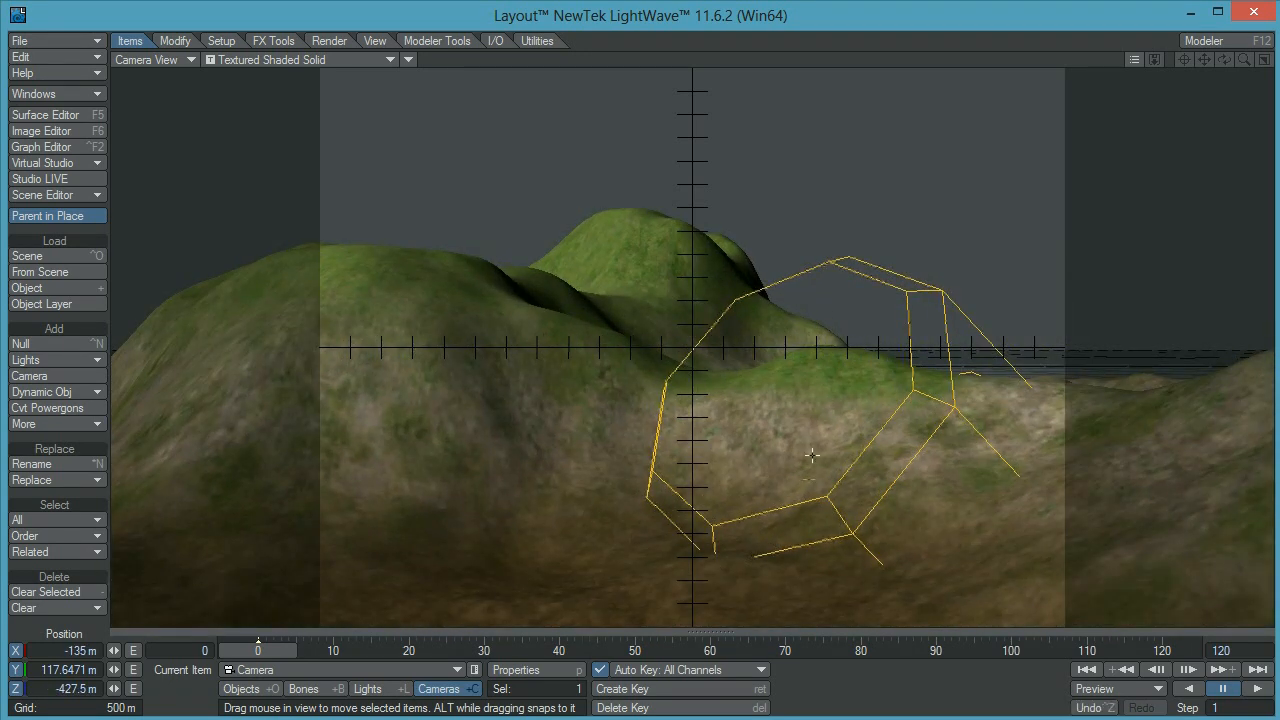
pyautogui.press('y')
pyautogui.moveTo(812, 455); pyautogui.dragTo(880, 458)
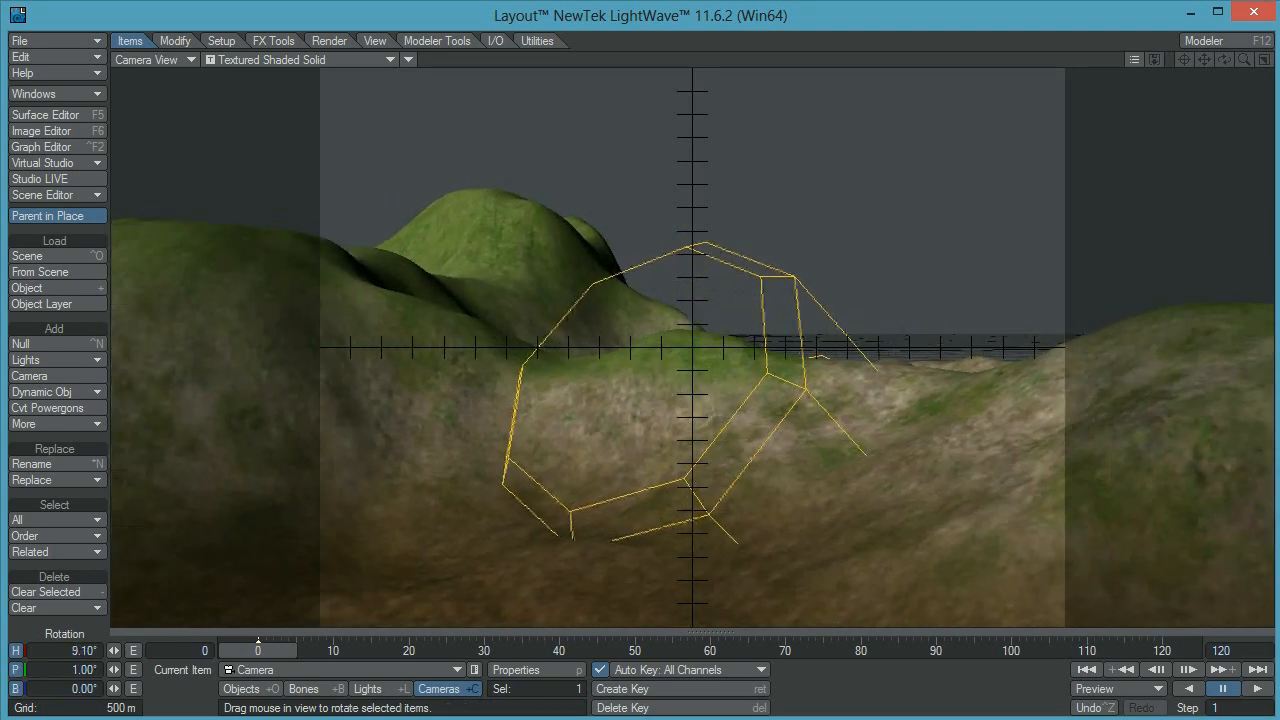
pyautogui.moveTo(806, 397); pyautogui.dragTo(791, 397)
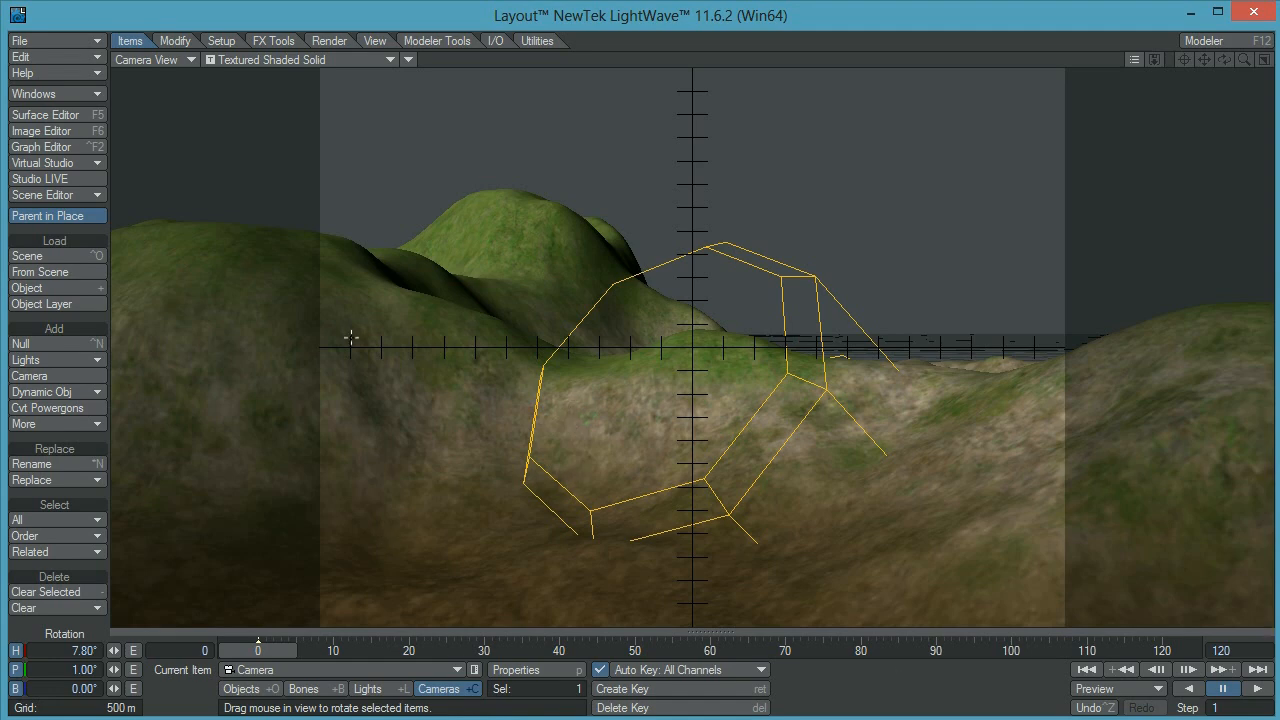
# Change to a three-viewport layout with one large perspective view and show the camera view as a VPR preview
pyautogui.press('F3')
pyautogui.press('F3')
pyautogui.press('F3')
pyautogui.press('F3')
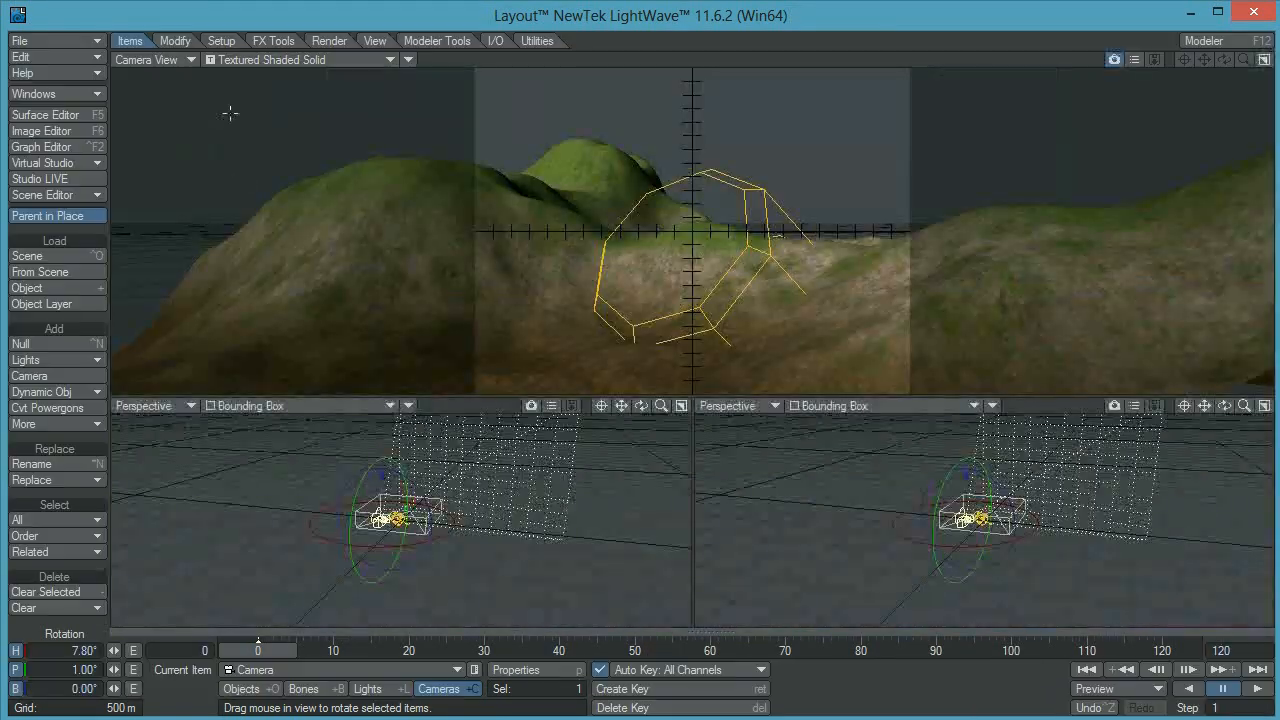
pyautogui.press('F3')
pyautogui.click(236, 61)
pyautogui.click(215, 129)
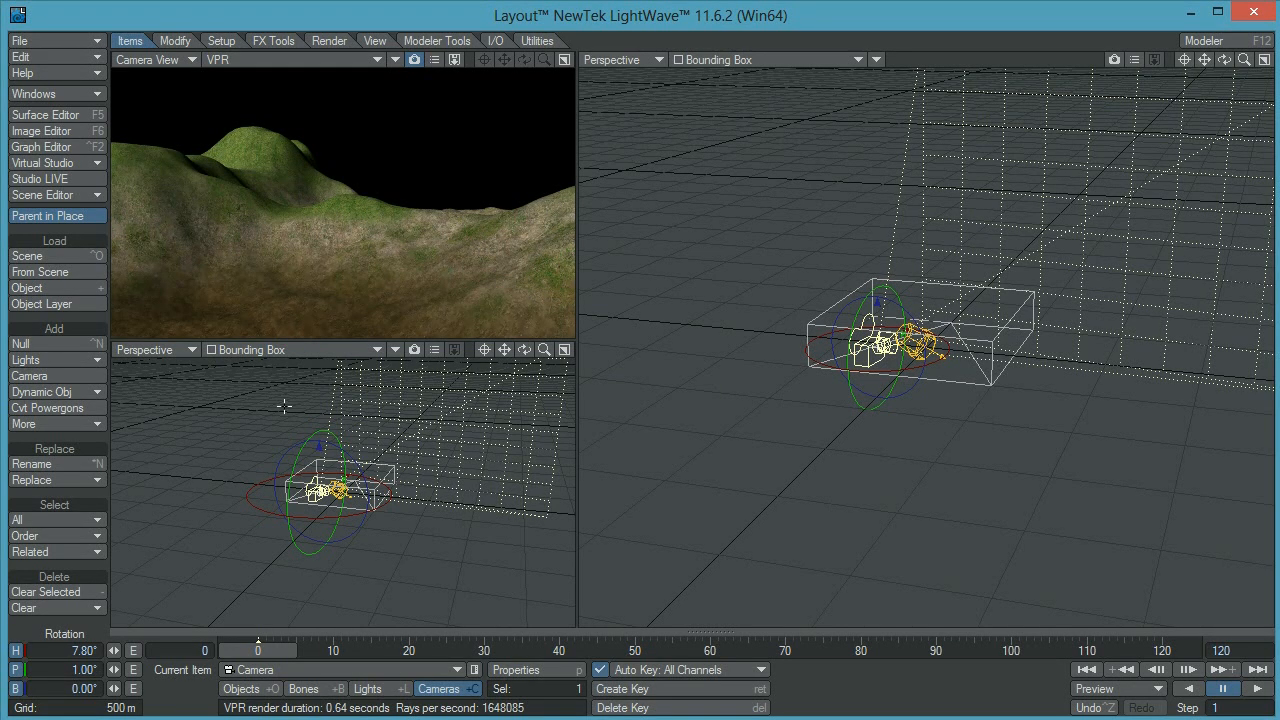
# Clone the Terran_Color.jpg image as a reference and select the clone
pyautogui.press('F6')
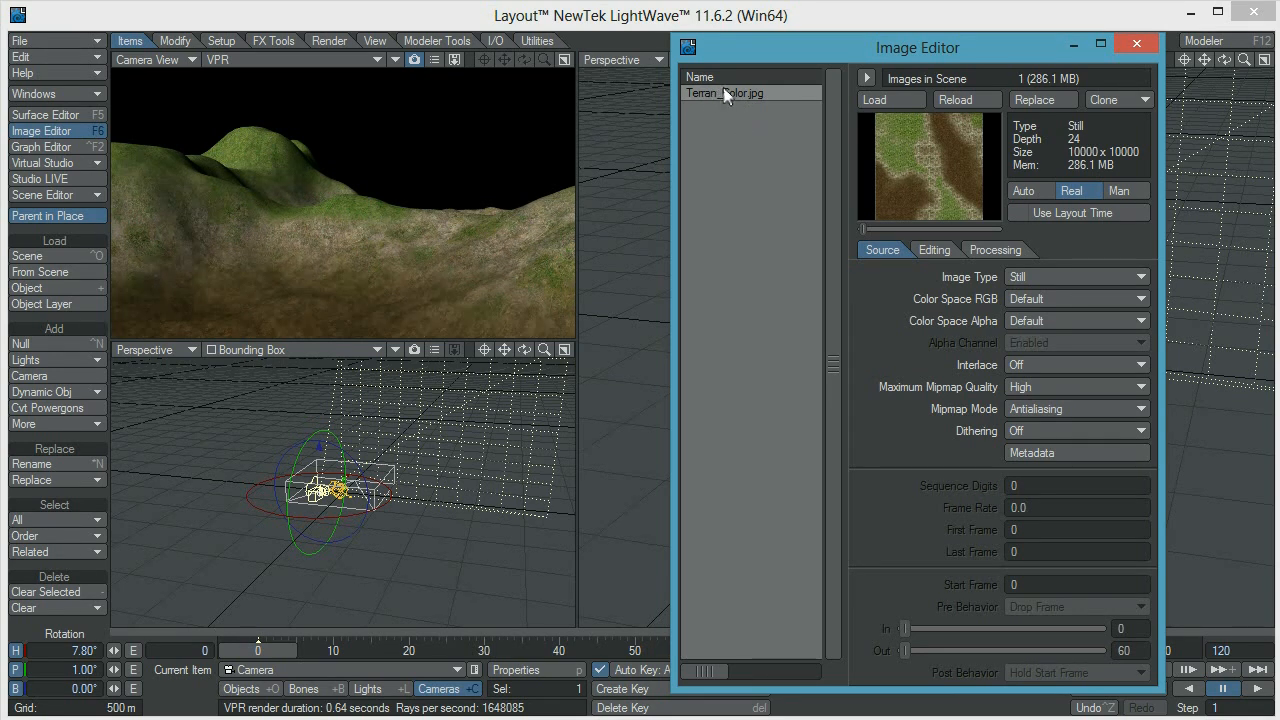
pyautogui.click(1113, 104)
pyautogui.click(1113, 107)
pyautogui.click(782, 107)
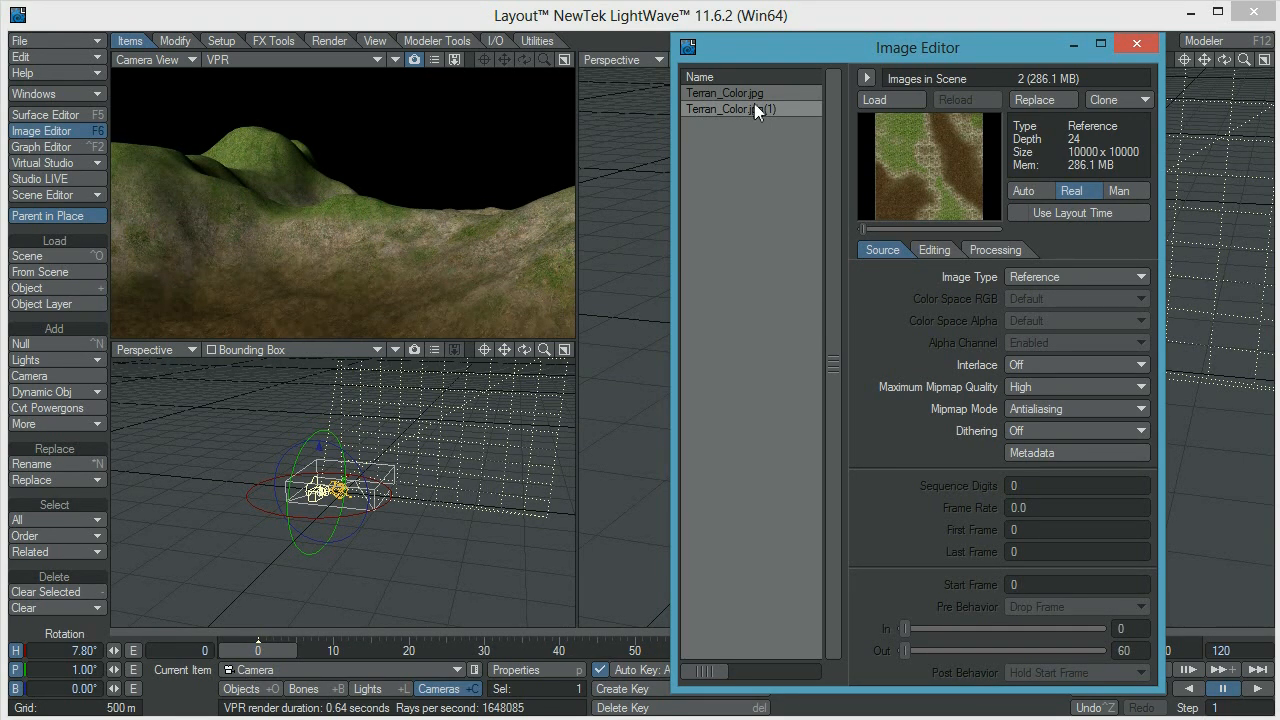
# Set the cloned terrain image's saturation to -1.0 and its contrast to about -0.33
pyautogui.click(936, 250)
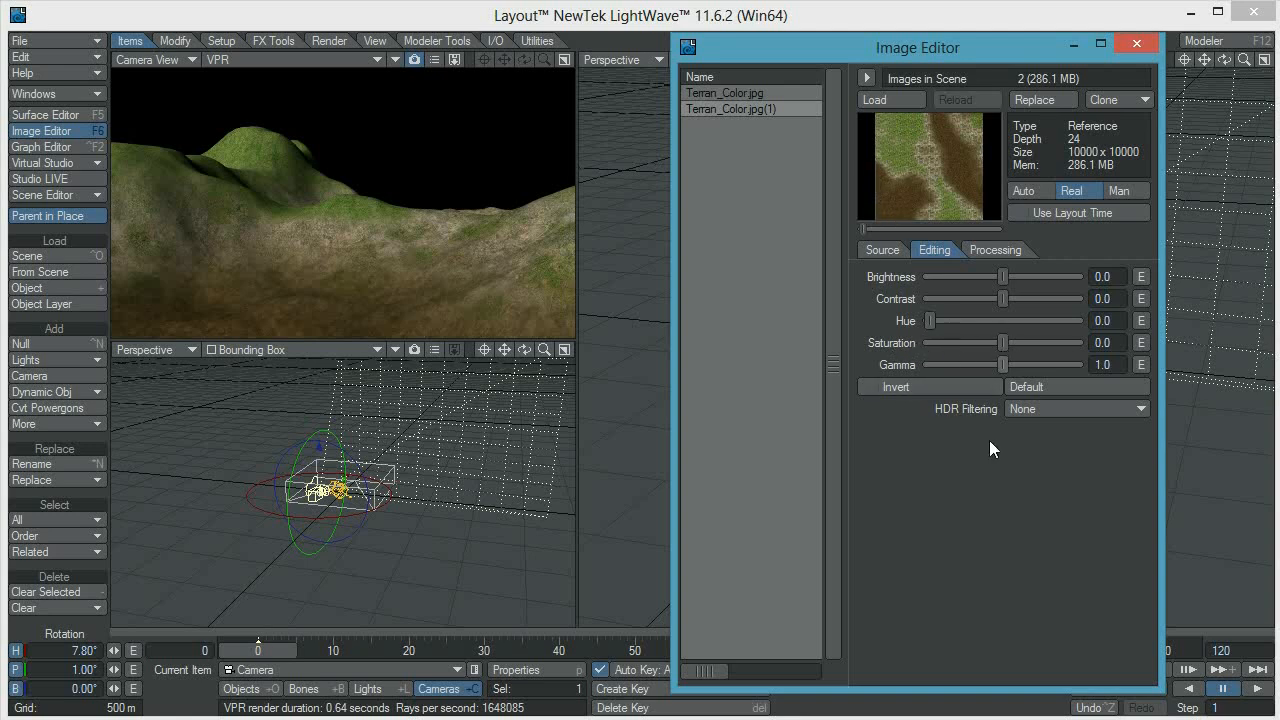
pyautogui.moveTo(1003, 342); pyautogui.dragTo(929, 342)
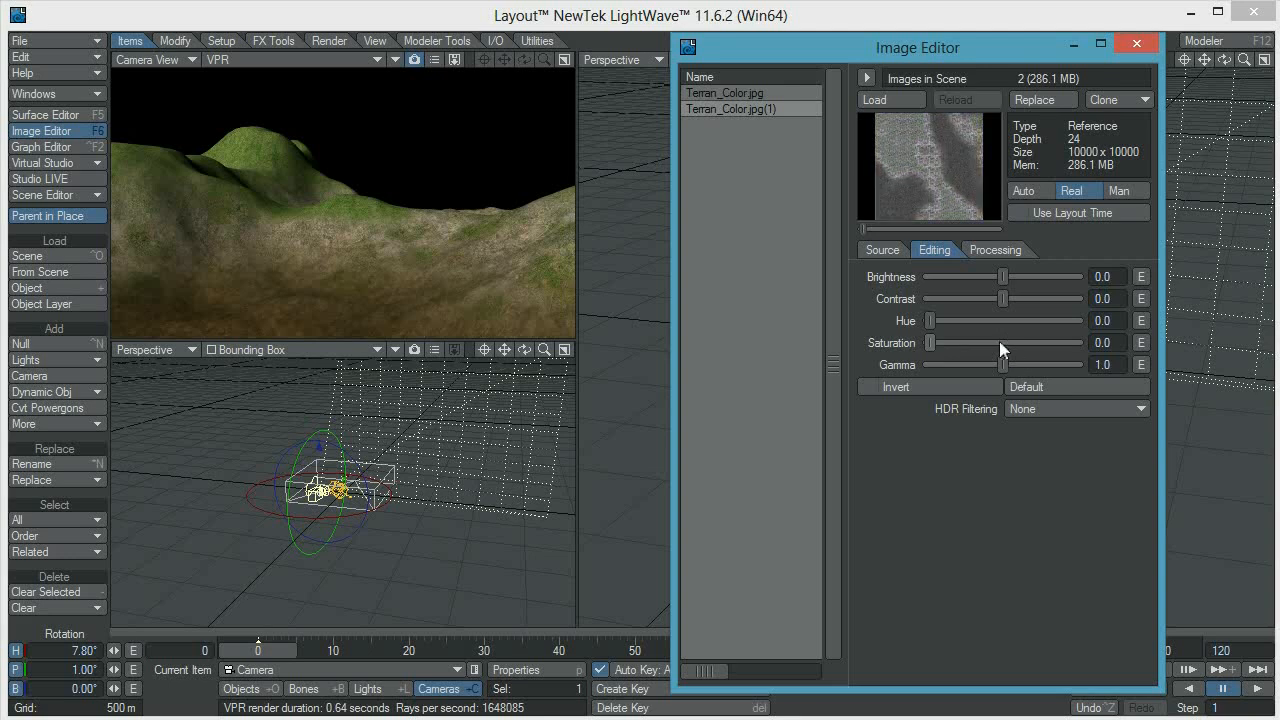
pyautogui.click(931, 344)
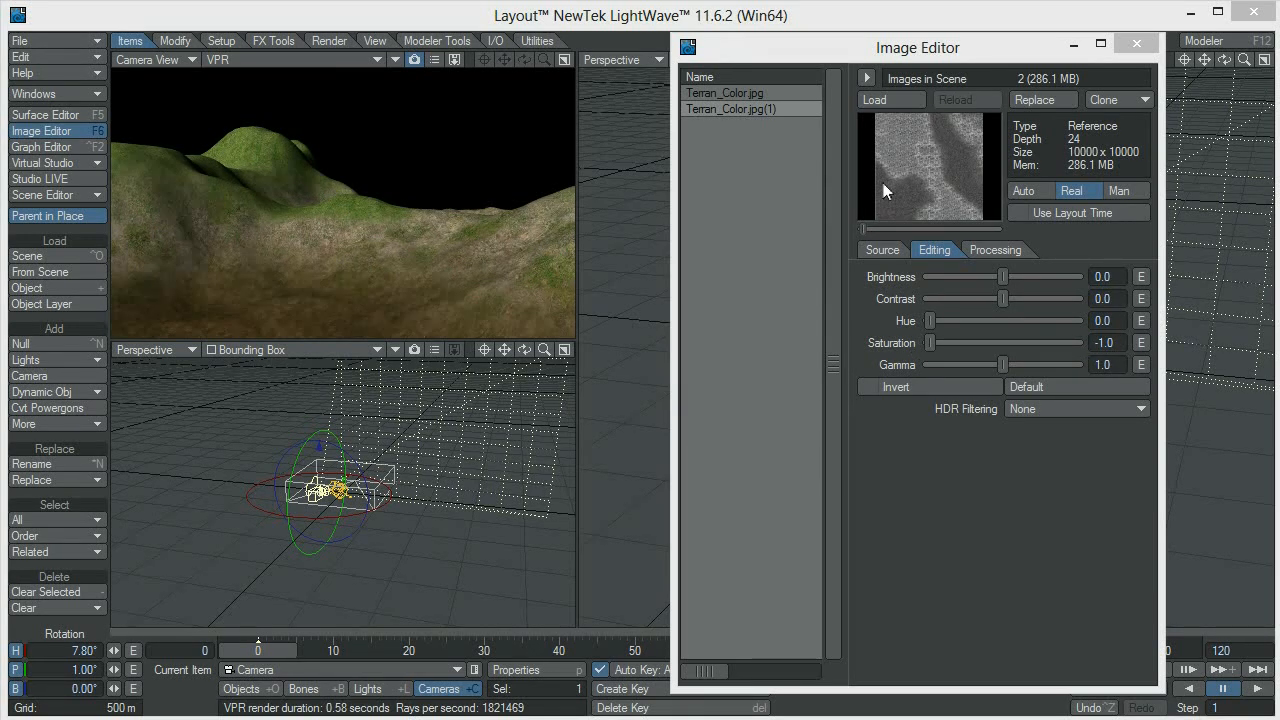
pyautogui.click(1013, 298)
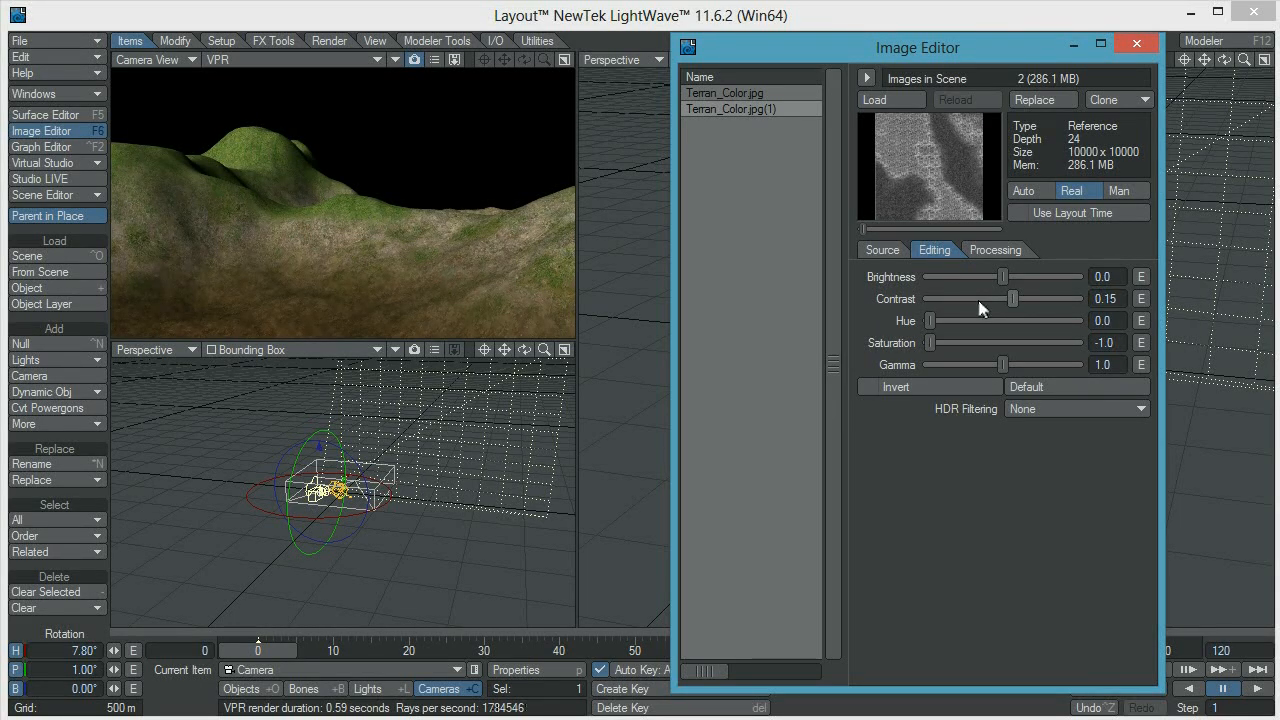
pyautogui.click(978, 300)
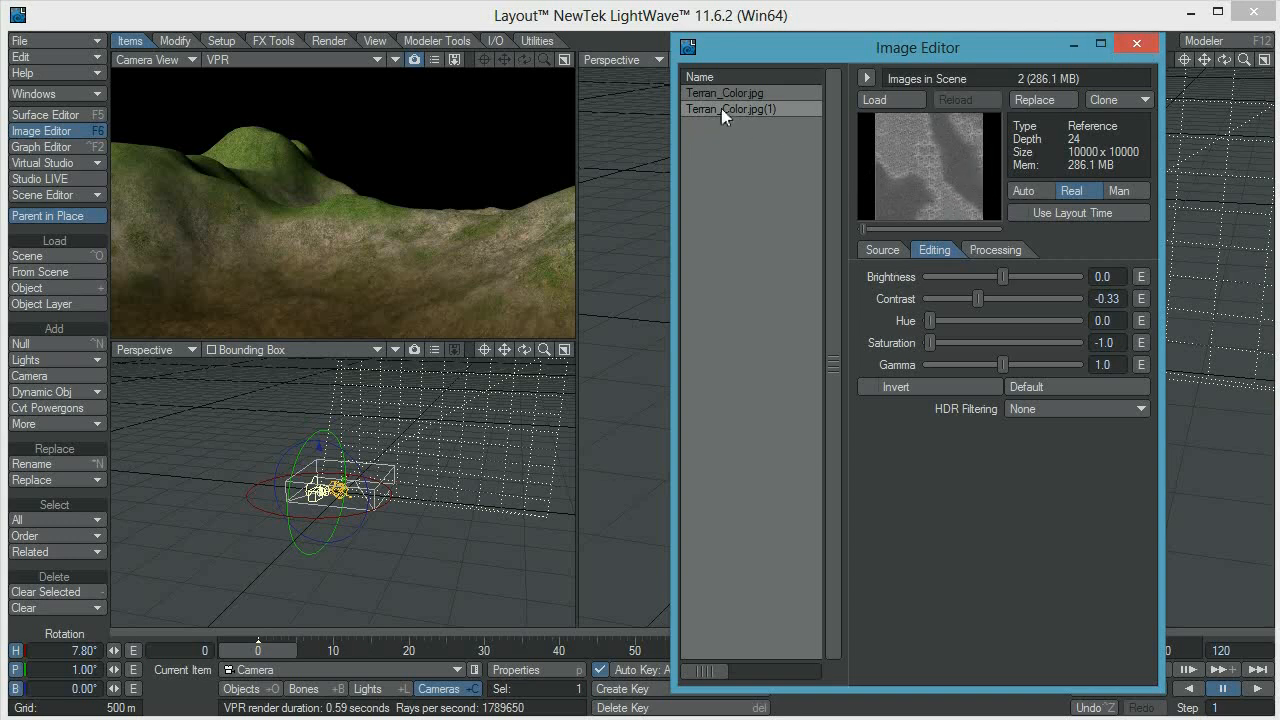
pyautogui.click(1137, 45)
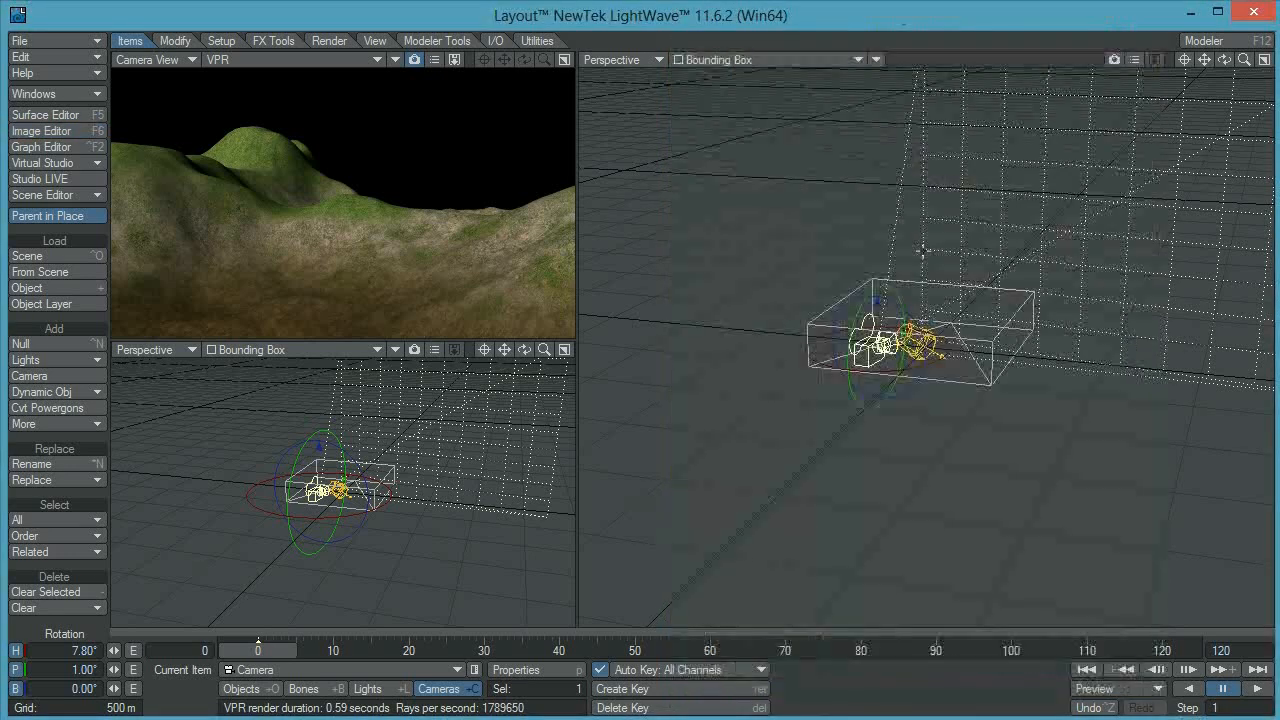
# Copy the Terran_Color.jpg image layer from the Terrain surface's color texture
pyautogui.press('F5')
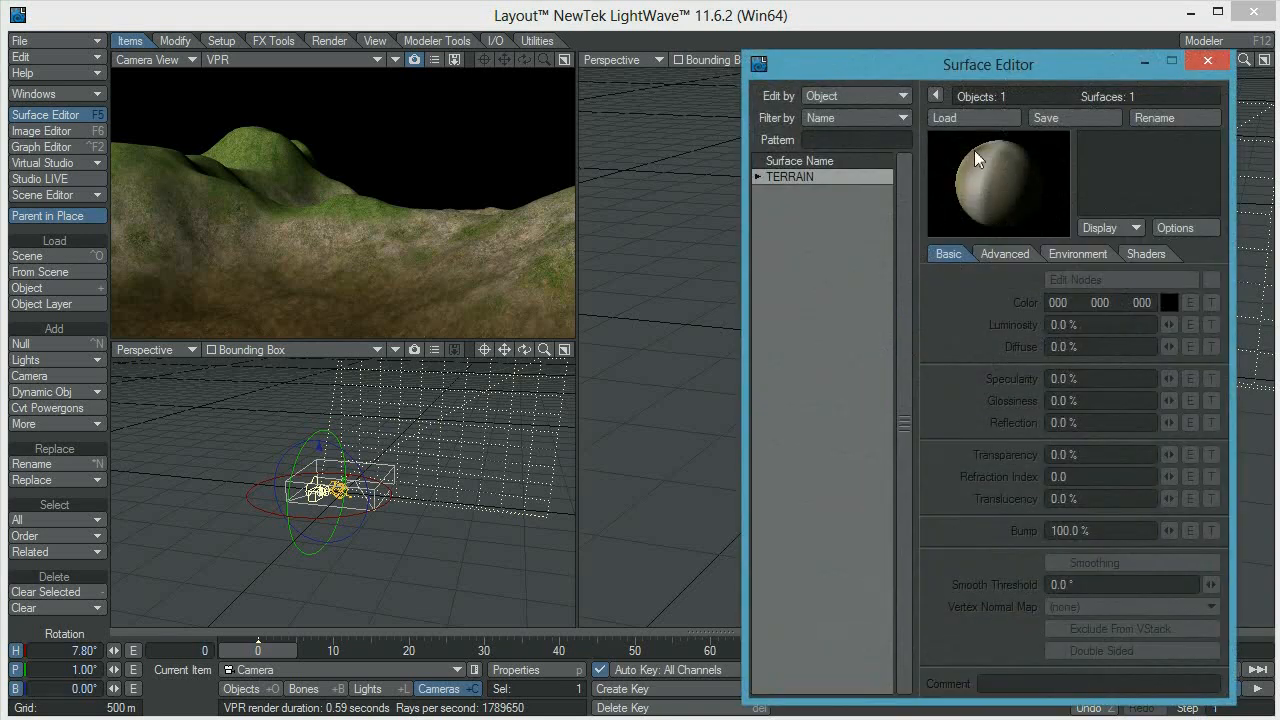
pyautogui.moveTo(1000, 69); pyautogui.dragTo(956, 55)
pyautogui.click(712, 164)
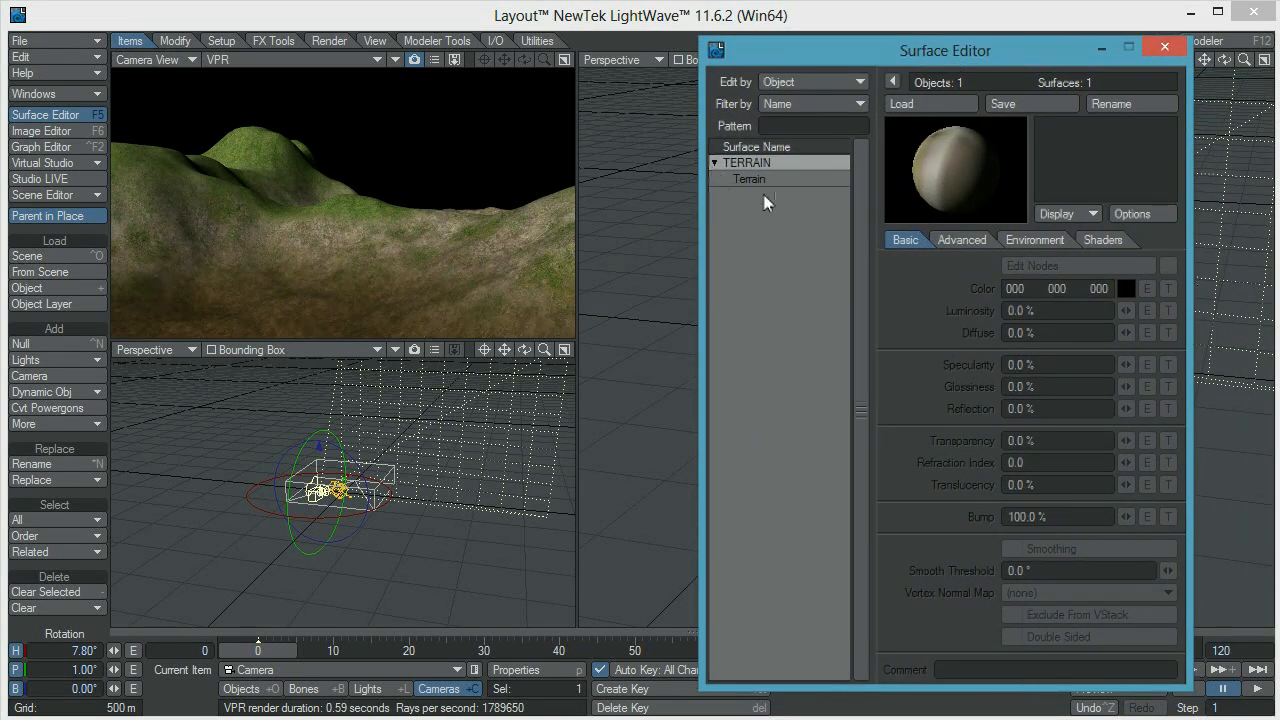
pyautogui.click(763, 179)
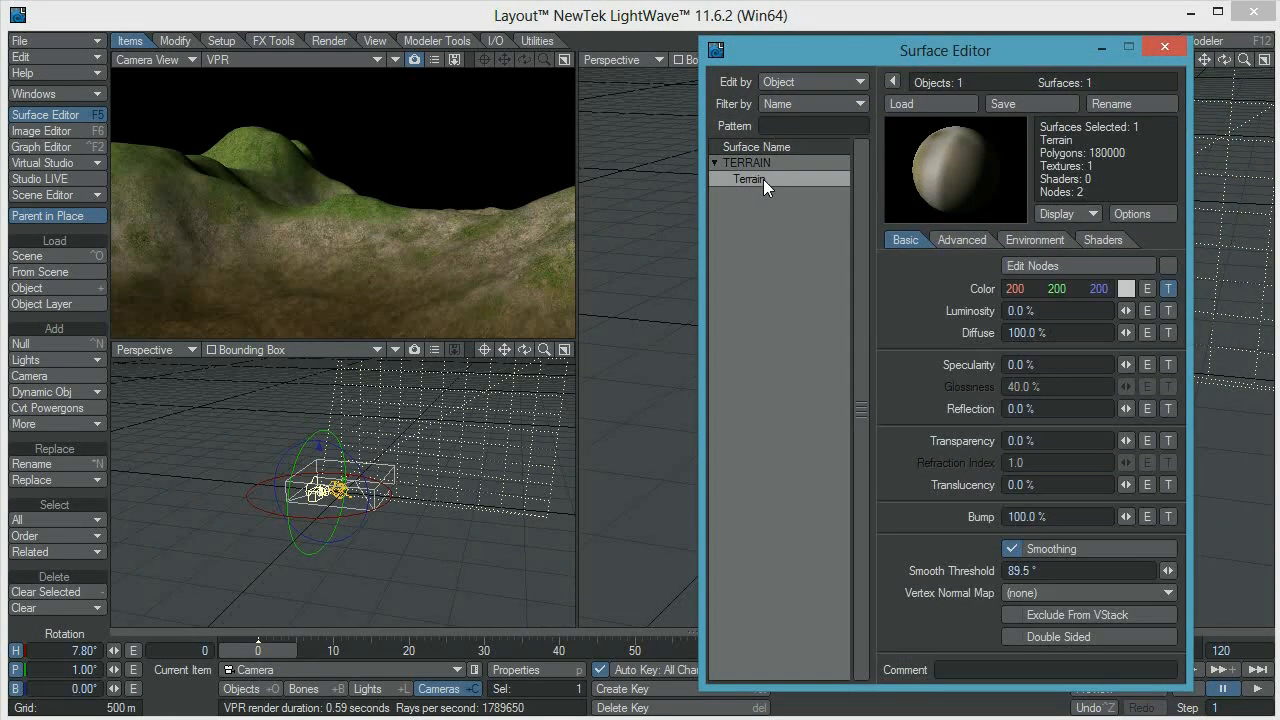
pyautogui.click(1169, 288)
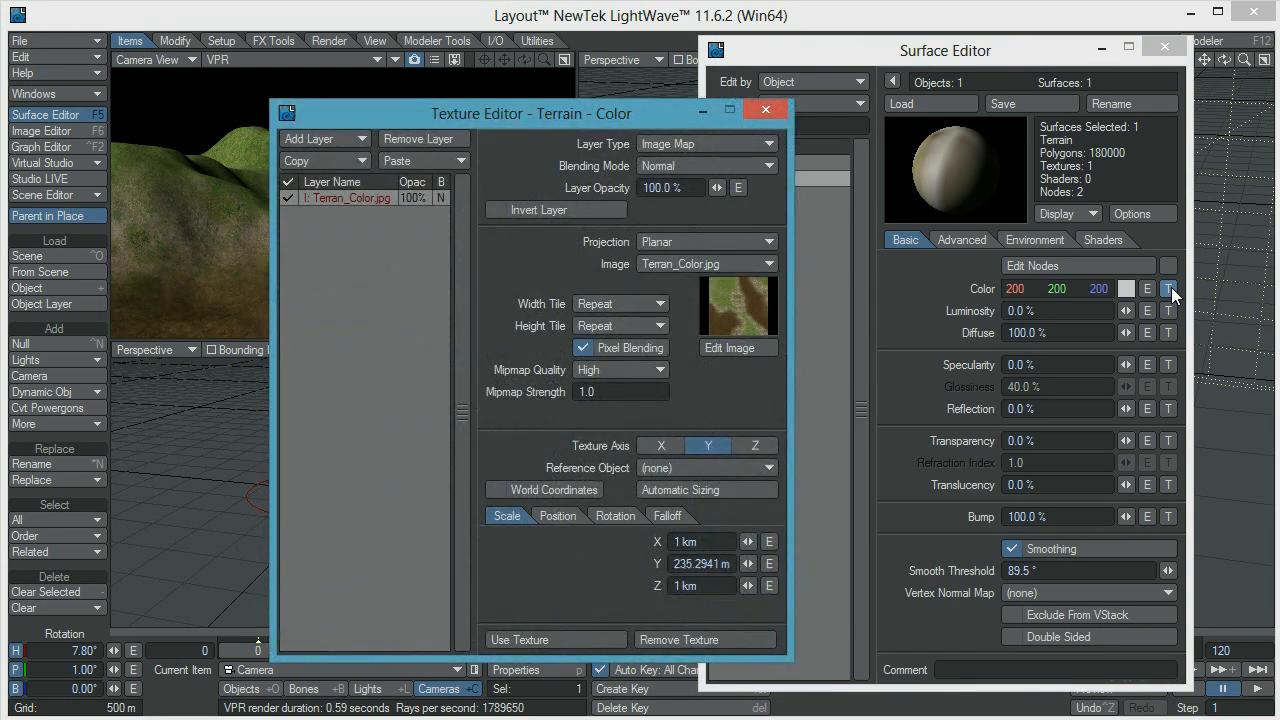
pyautogui.click(334, 164)
pyautogui.click(334, 177)
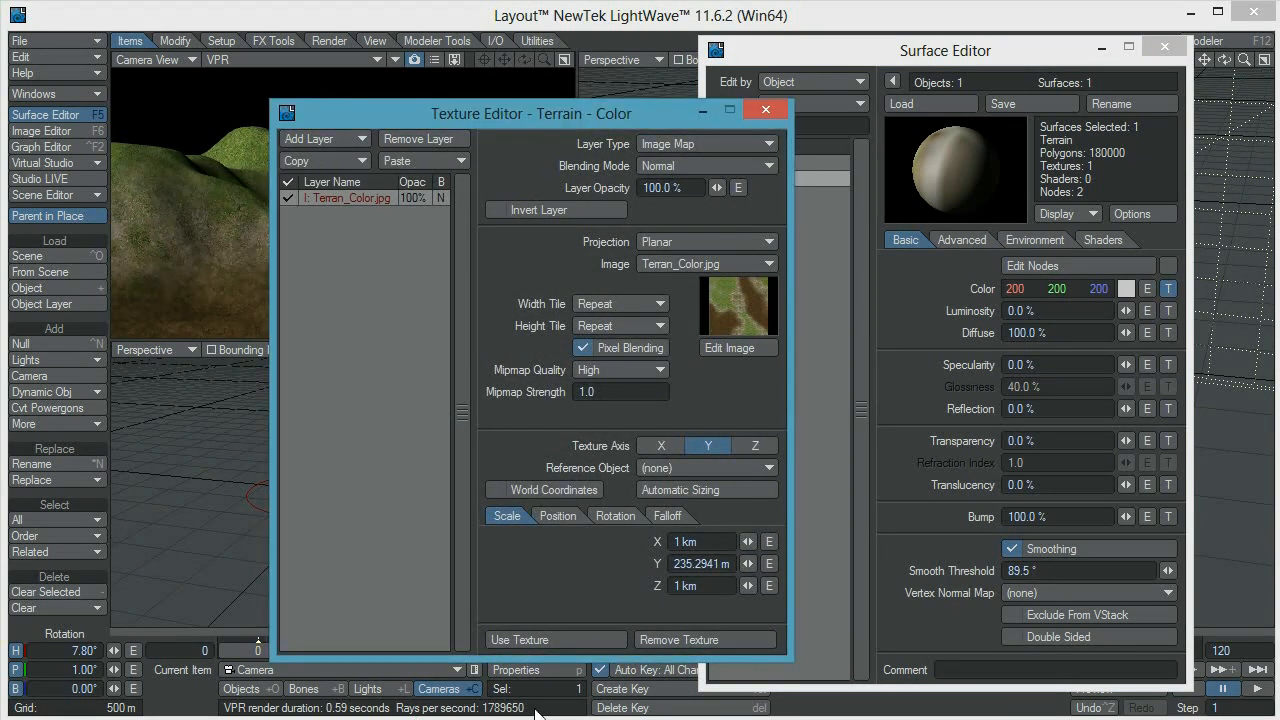
pyautogui.click(544, 640)
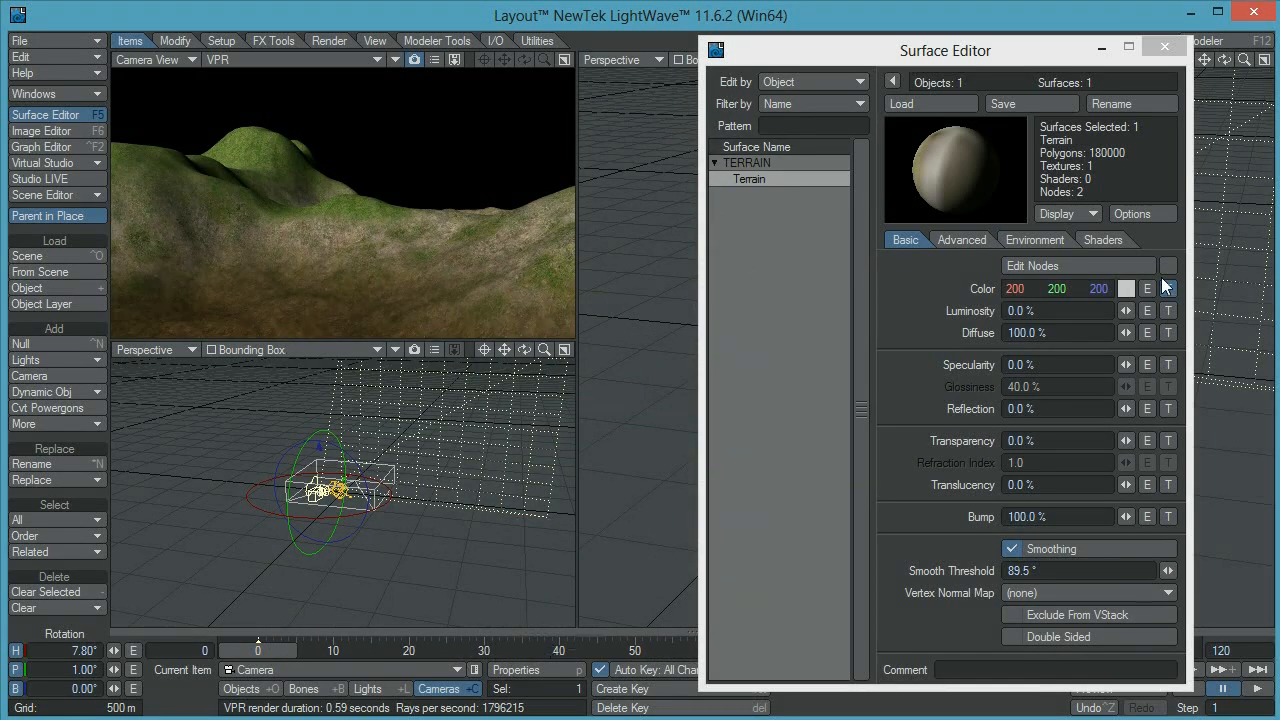
# Replace all layers of the Terrain surface's bump texture with the copied image layer
pyautogui.click(1167, 517)
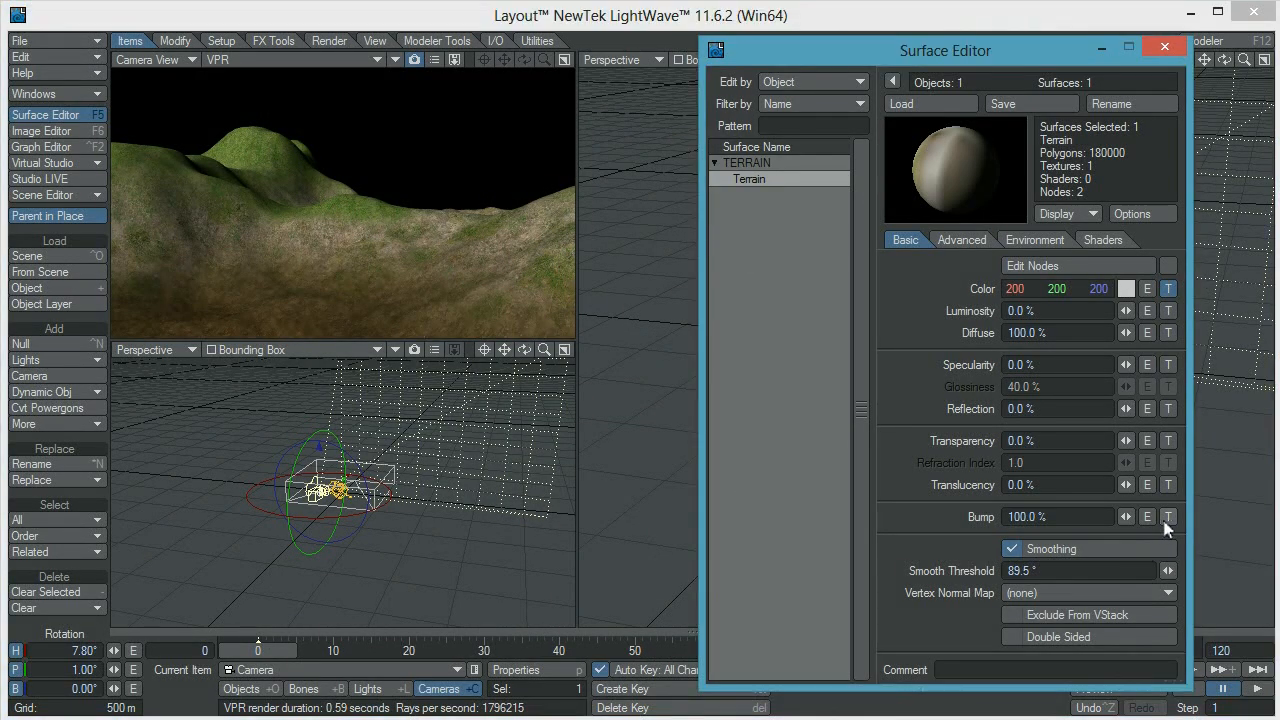
pyautogui.click(448, 161)
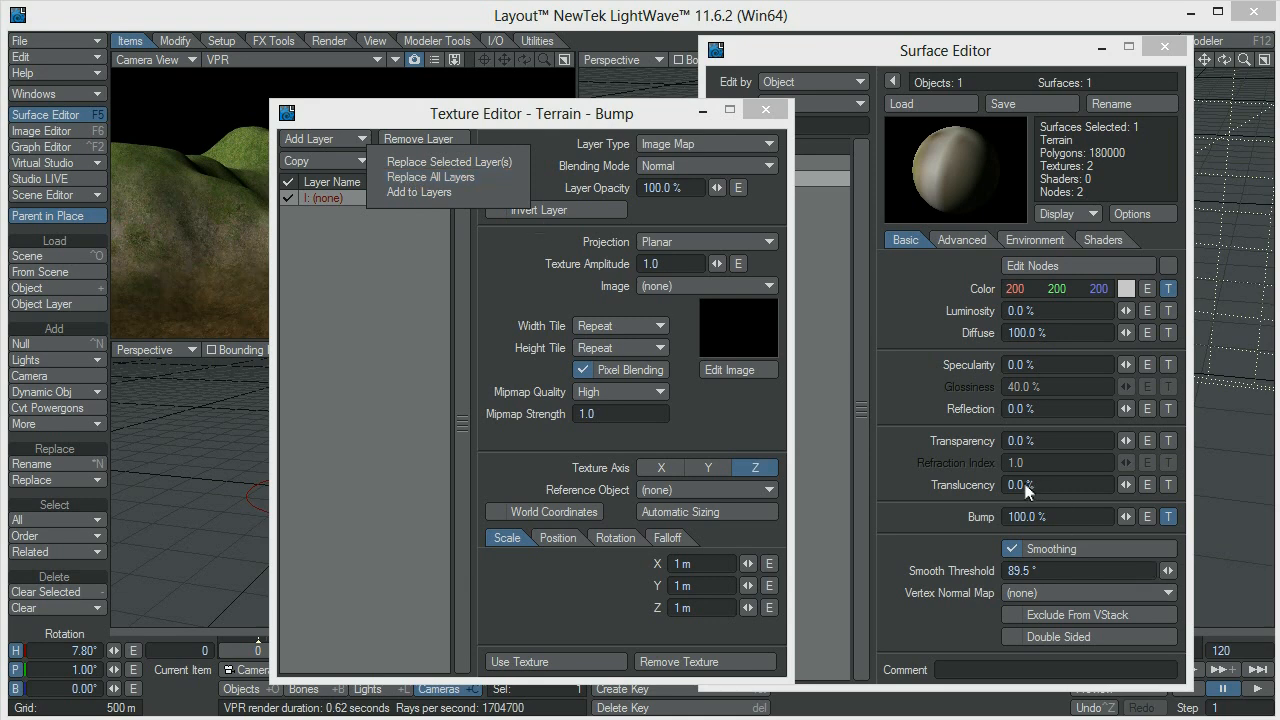
pyautogui.click(441, 177)
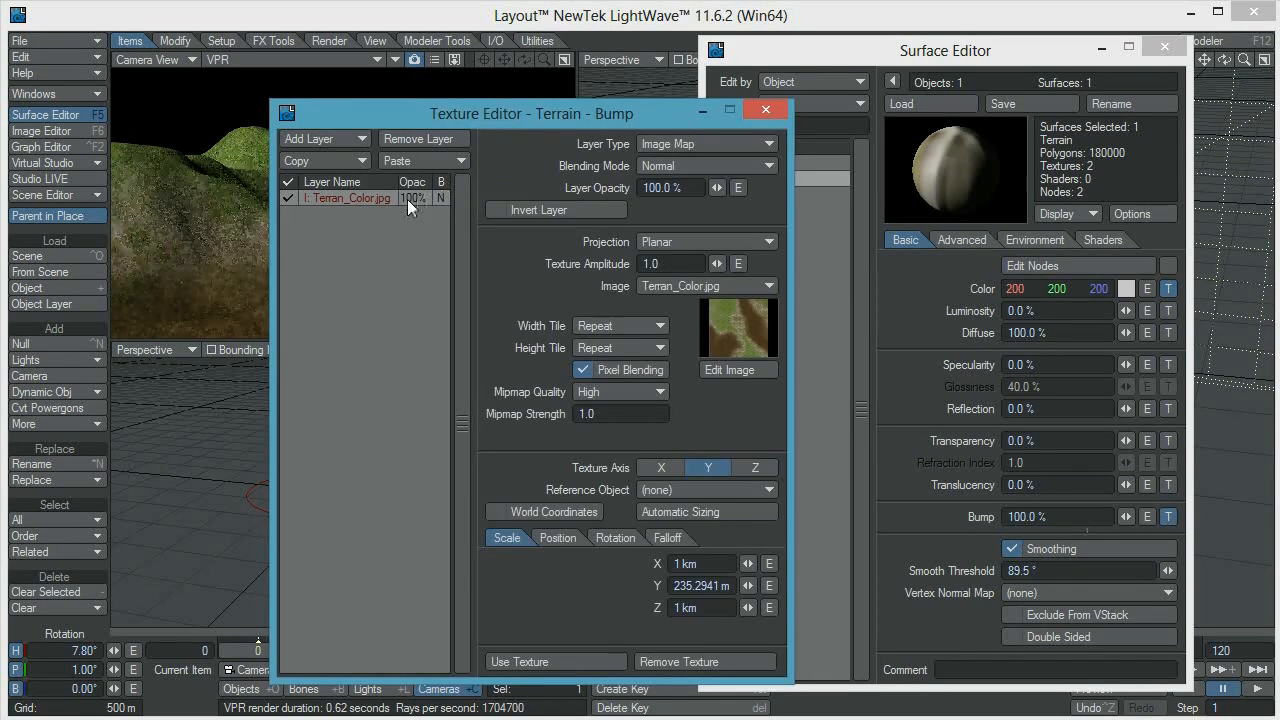
# Set the bump layer's image to the desaturated clone Terran_Color.jpg(1)
pyautogui.moveTo(587, 121); pyautogui.dragTo(847, 112)
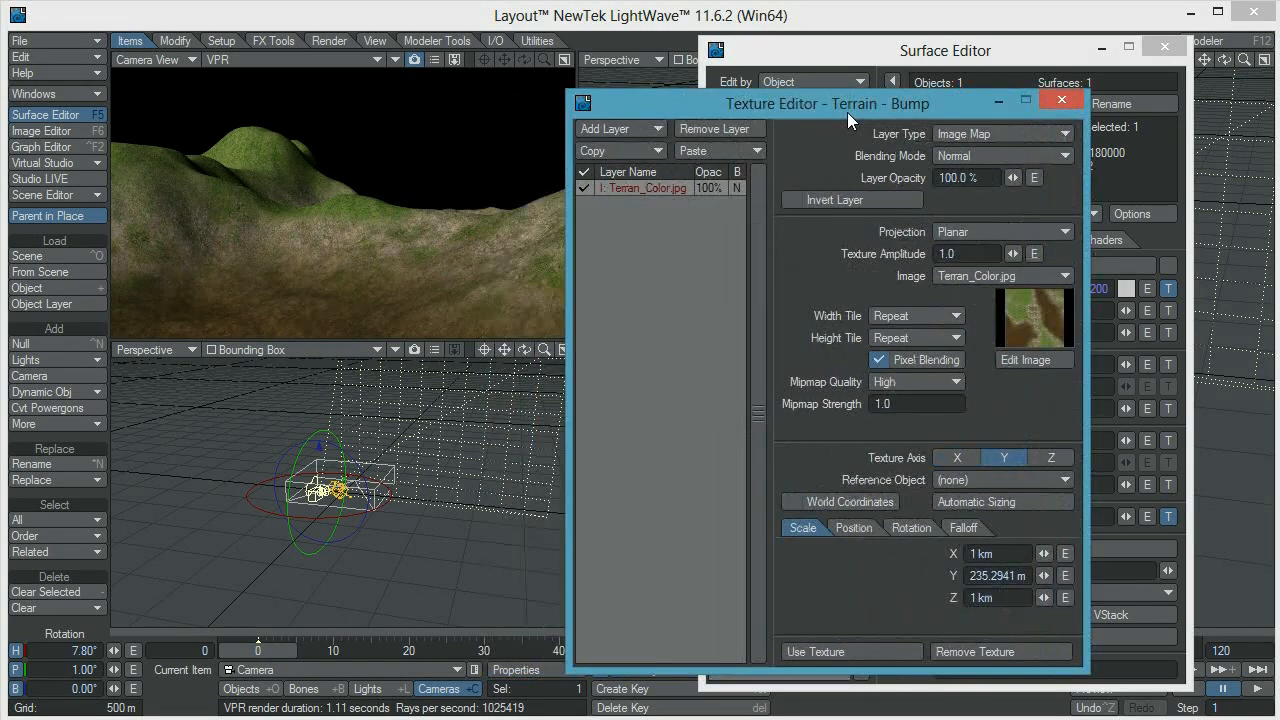
pyautogui.click(1003, 277)
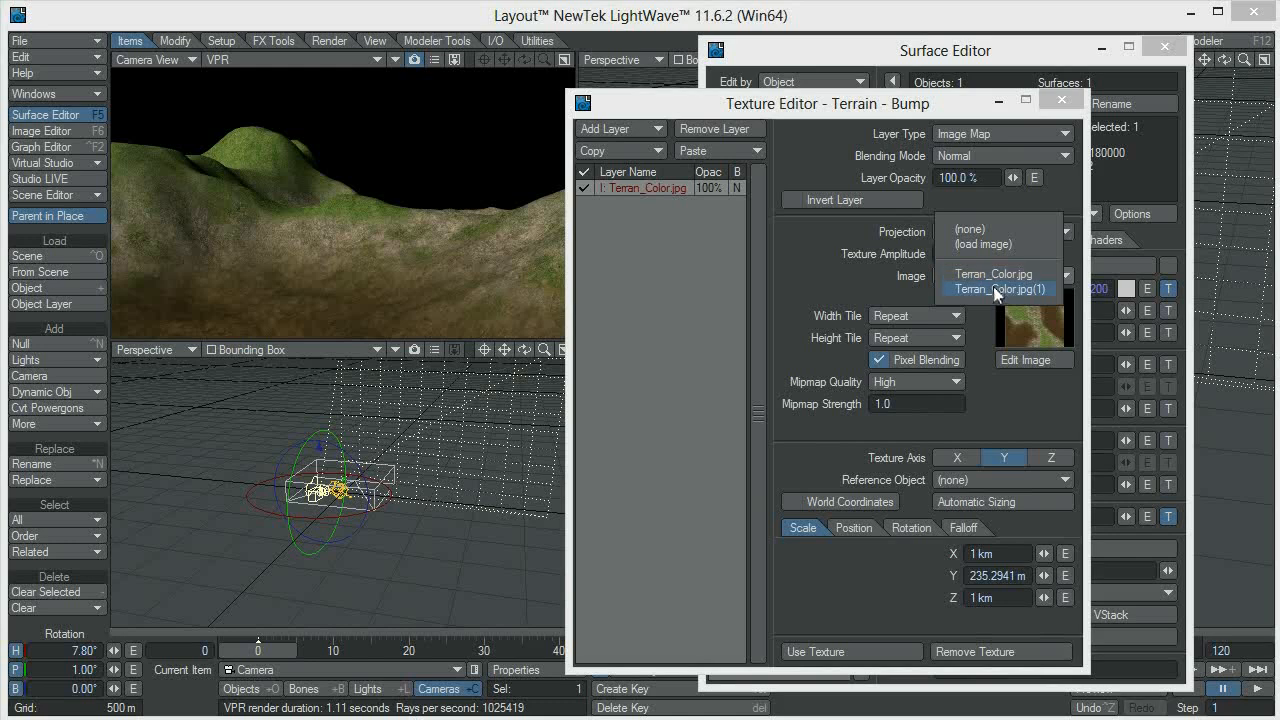
pyautogui.click(993, 288)
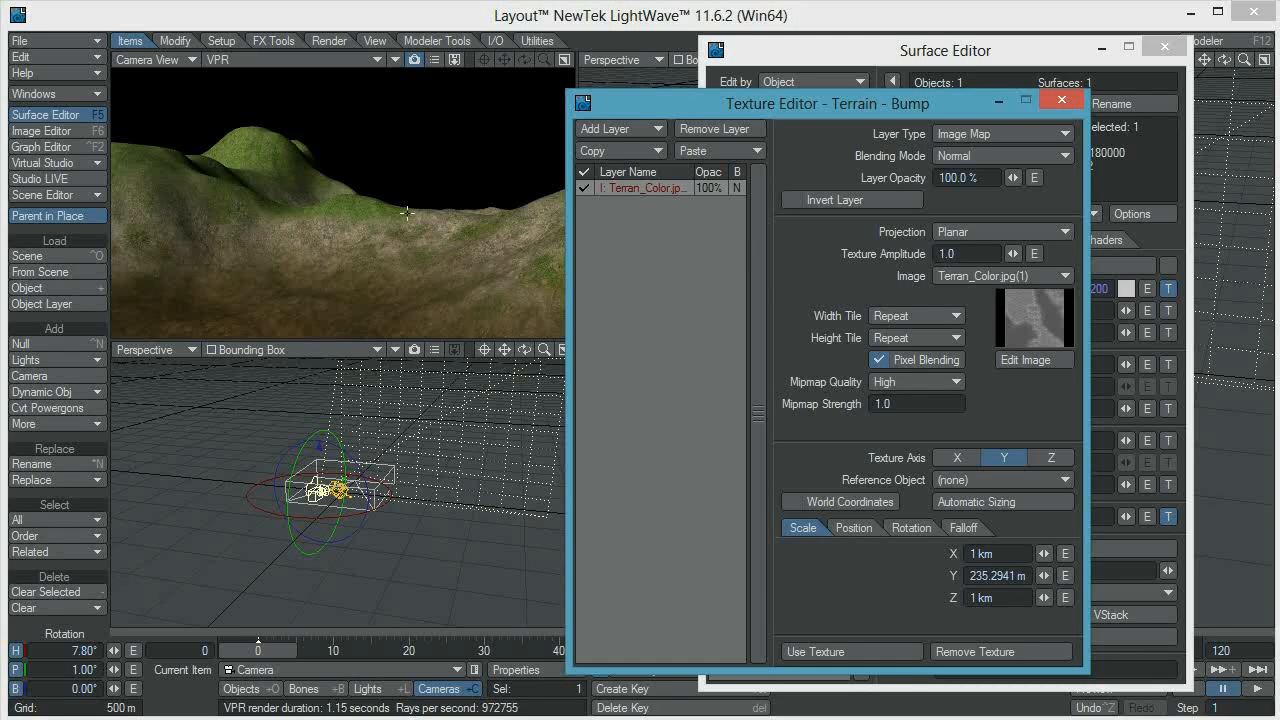
# Add a procedural texture layer to the Terrain bump texture and set its procedural type to Hetero Terrain
pyautogui.click(647, 128)
pyautogui.click(647, 140)
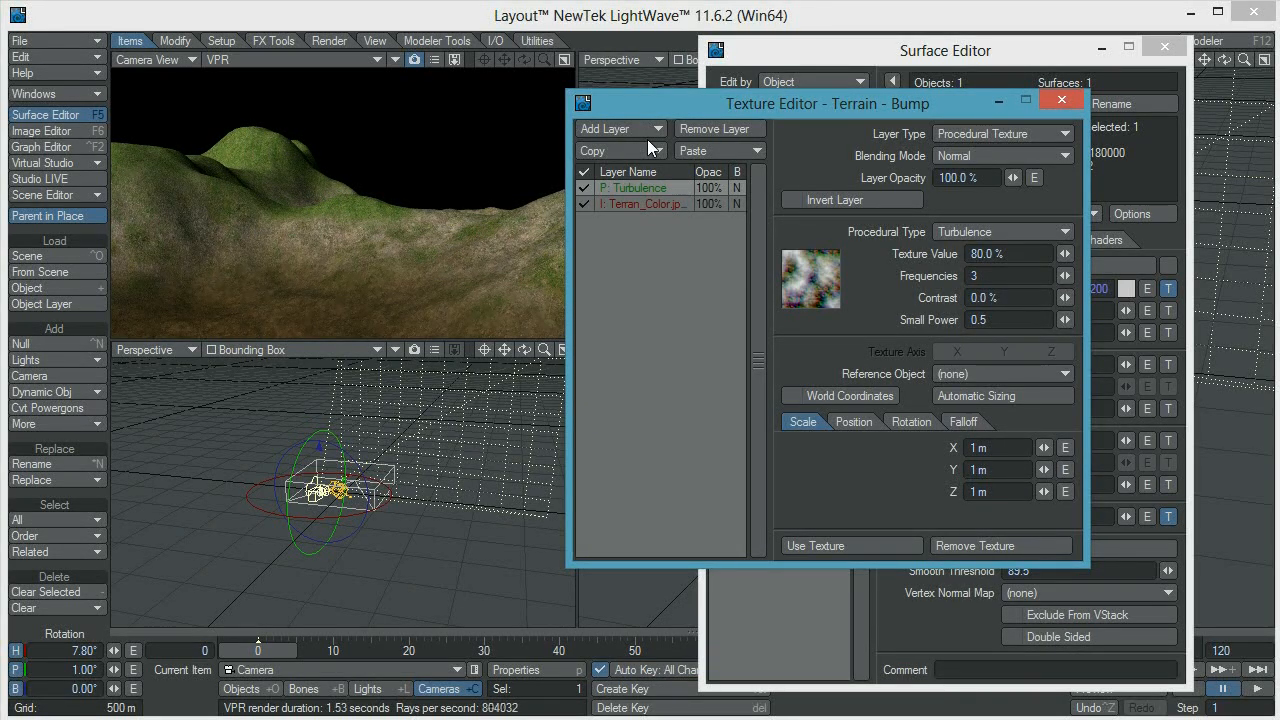
pyautogui.click(1003, 133)
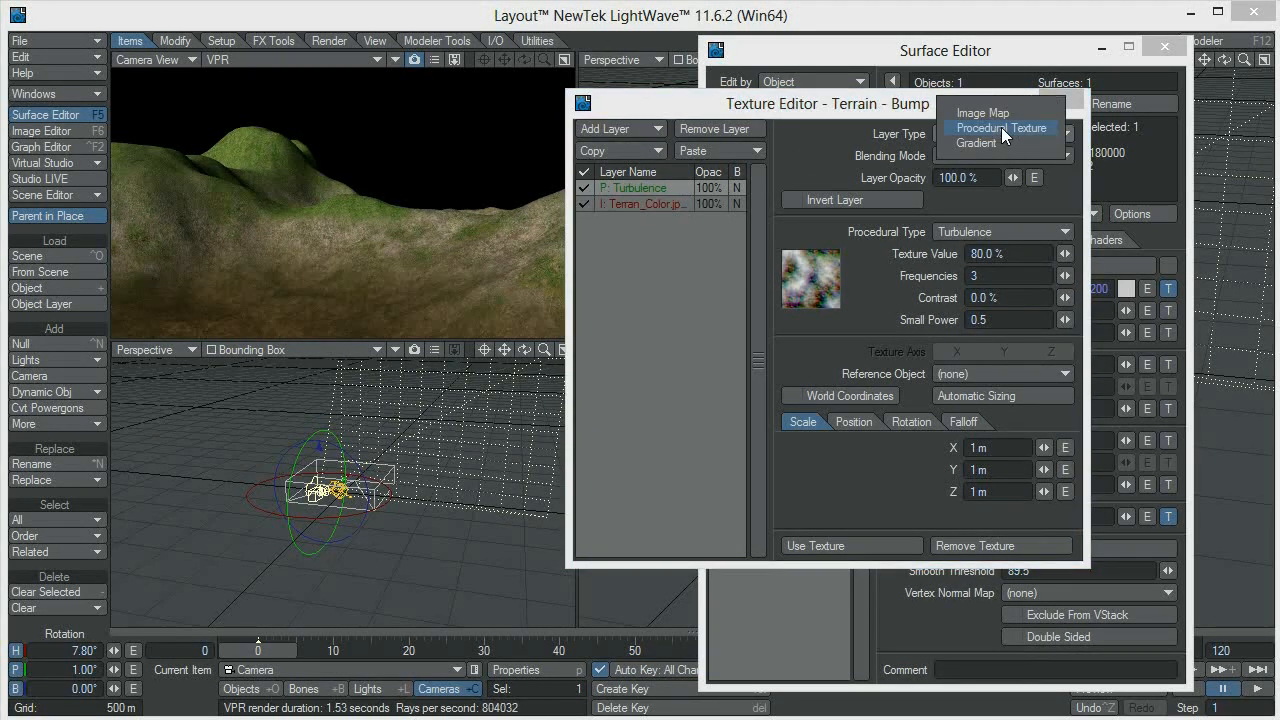
pyautogui.click(1000, 128)
pyautogui.click(977, 158)
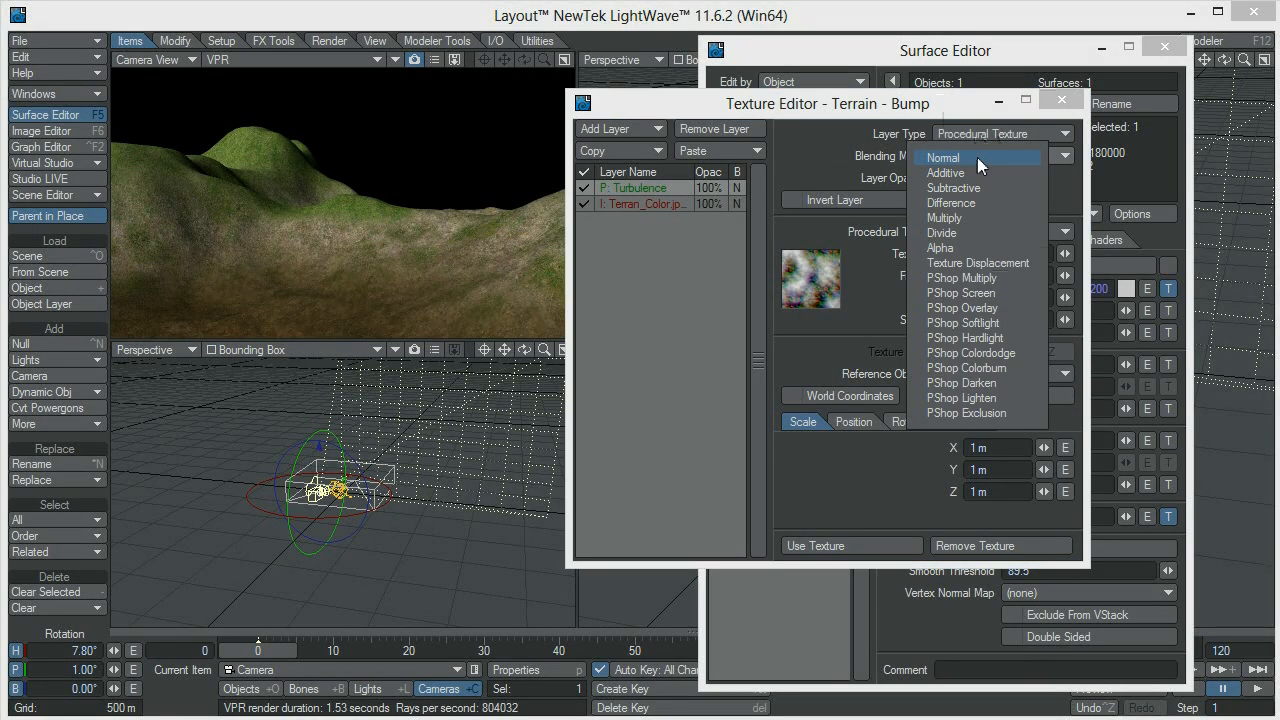
pyautogui.click(845, 156)
pyautogui.click(1006, 231)
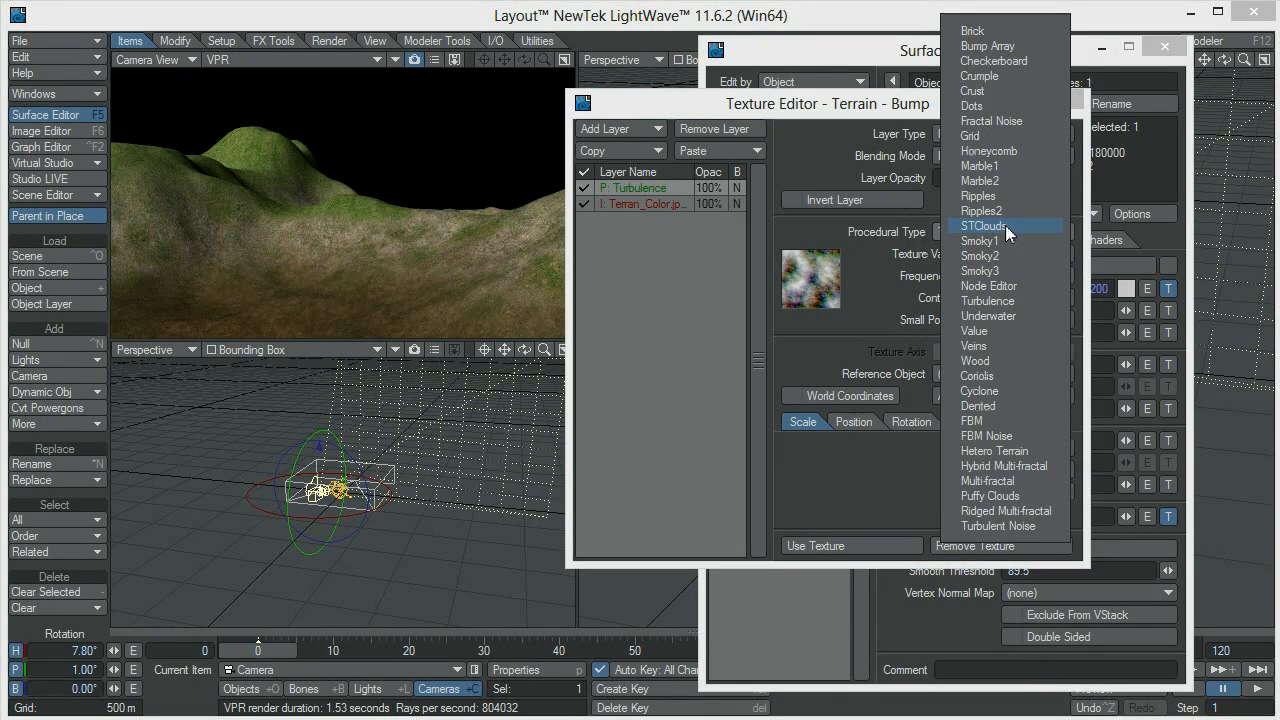
pyautogui.click(1007, 455)
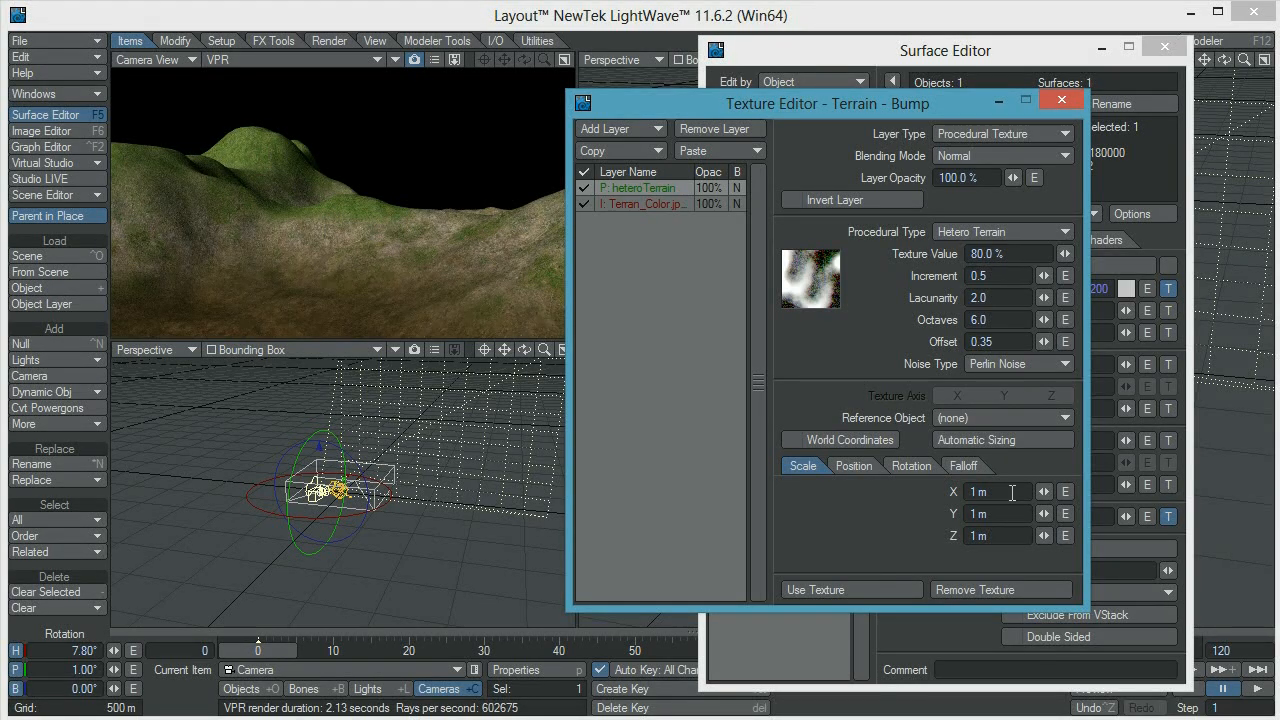
# Set the Hetero Terrain layer's scale to 10 m on the X, Y and Z axes
pyautogui.moveTo(1010, 492); pyautogui.dragTo(953, 491)
pyautogui.write('10')
pyautogui.press('Tab')
pyautogui.write('10')
pyautogui.press('Tab')
pyautogui.write('10')
pyautogui.press('Tab')
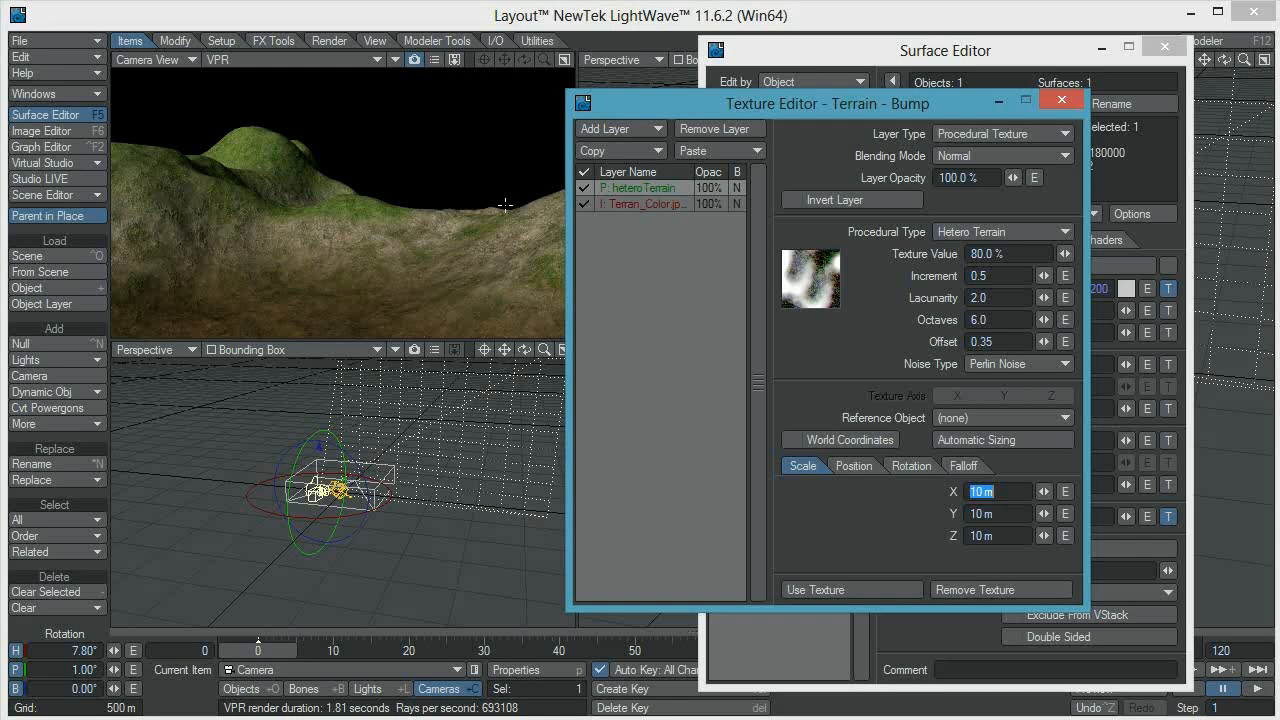
# Set the Hetero Terrain layer's blending mode to Additive and apply the bump texture
pyautogui.click(654, 206)
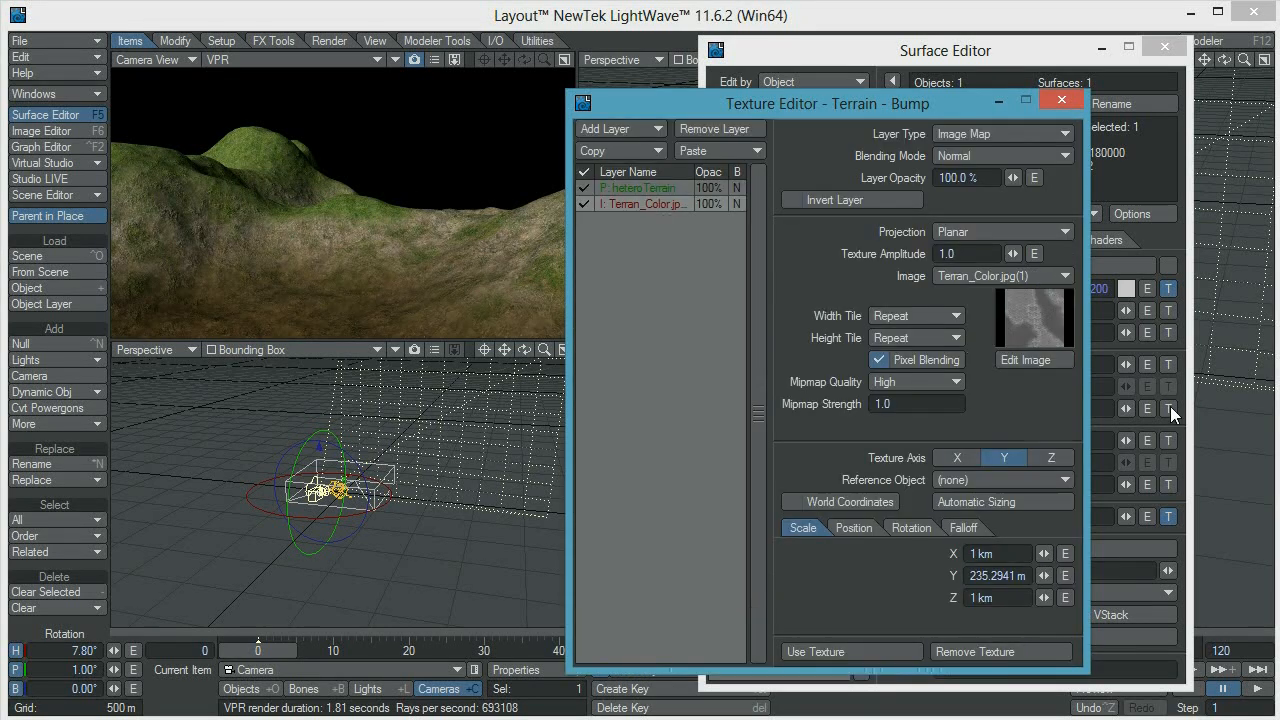
pyautogui.click(656, 187)
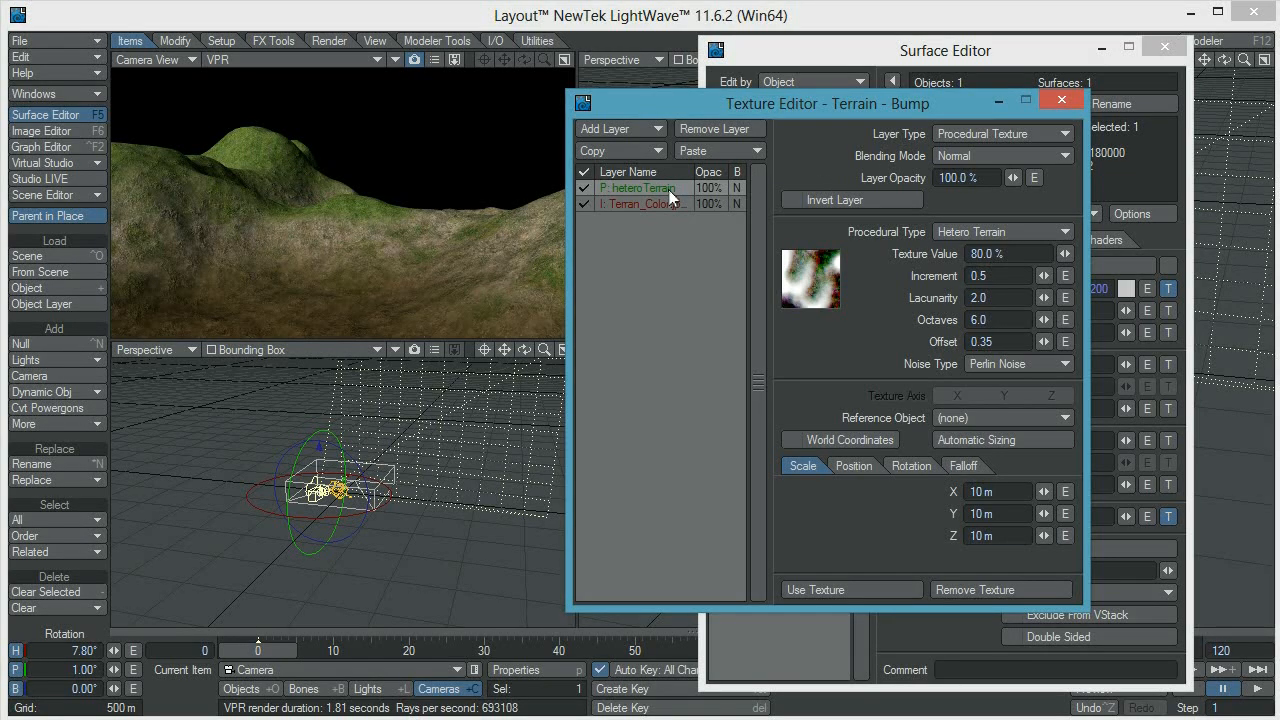
pyautogui.click(976, 155)
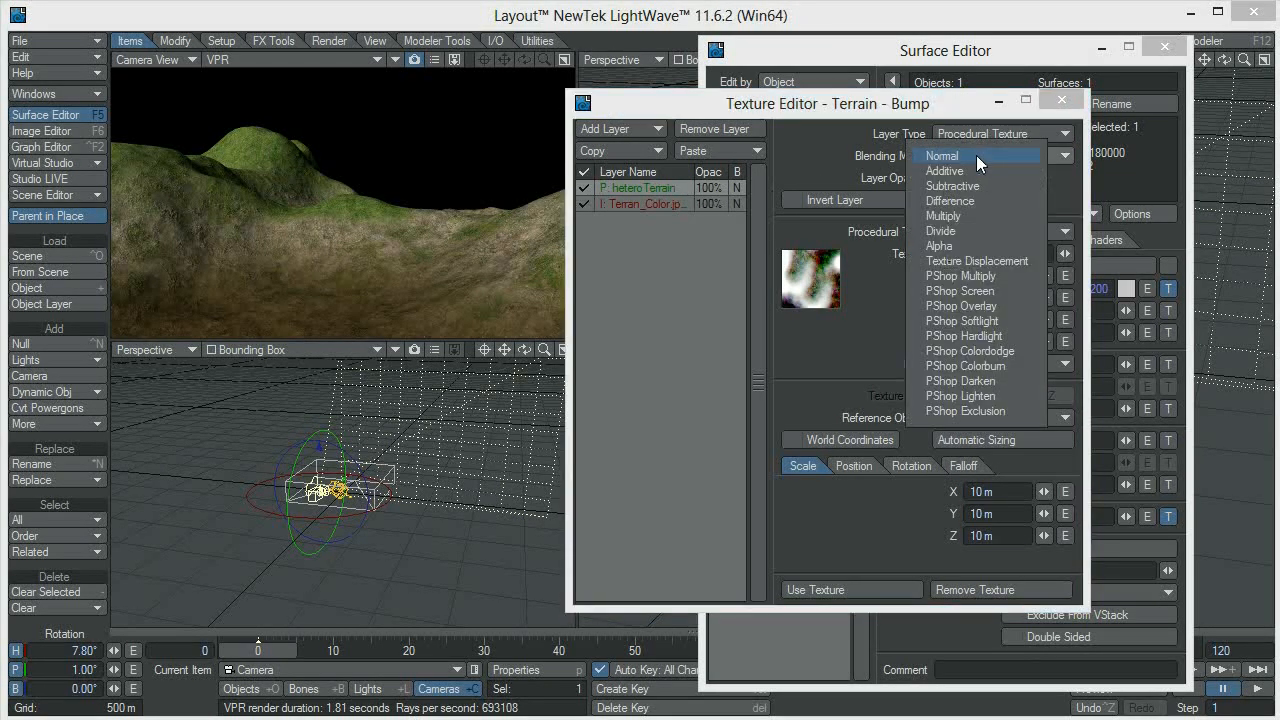
pyautogui.click(970, 171)
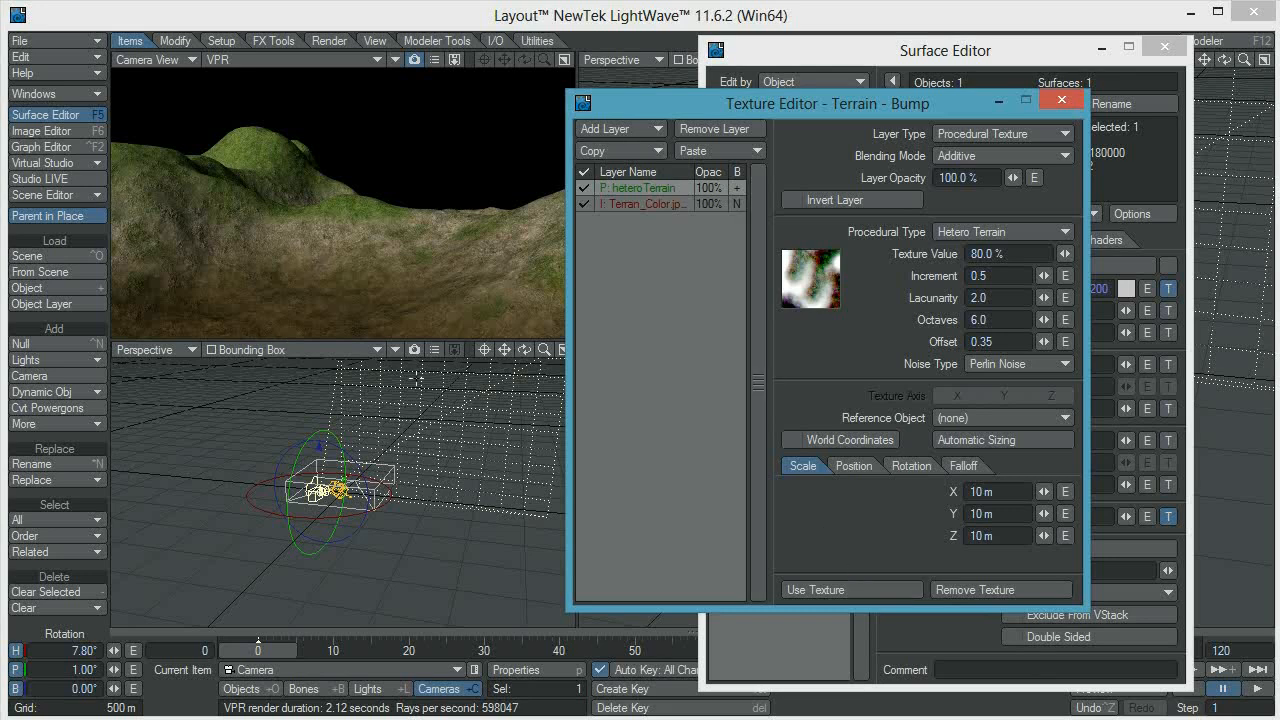
pyautogui.click(884, 586)
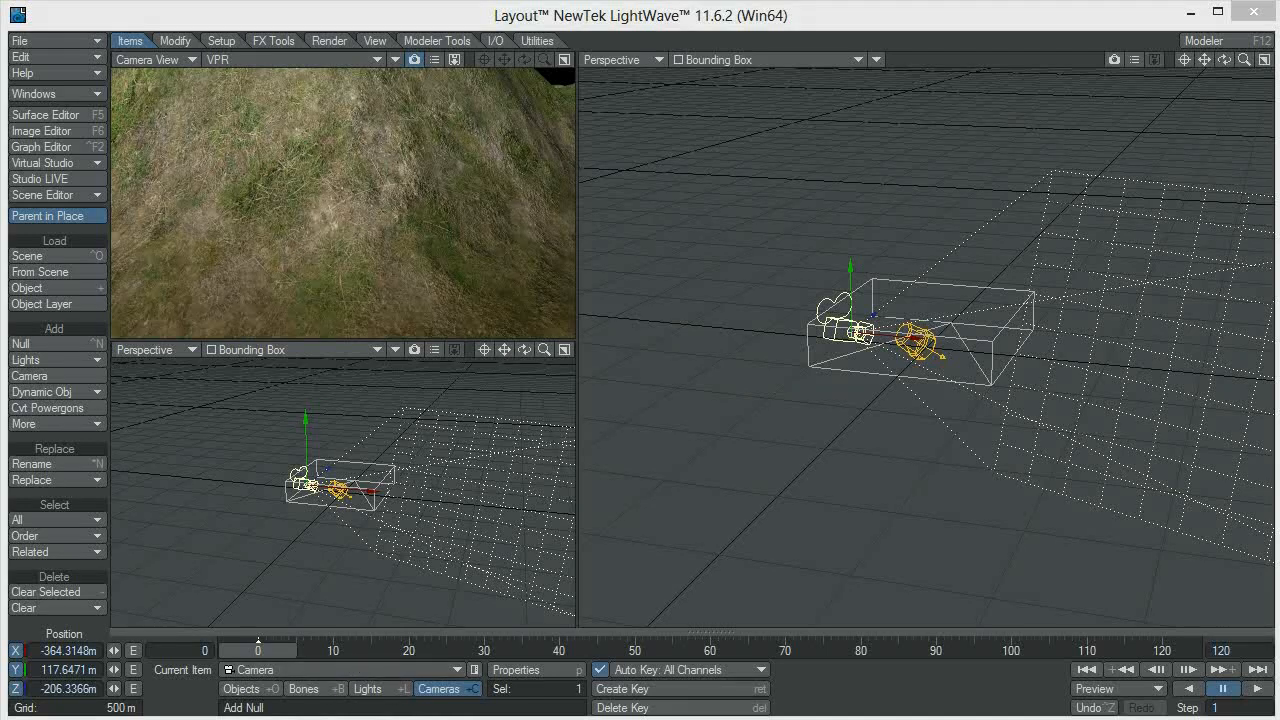
# Reopen the Terrain surface's bump texture and disable the Hetero Terrain layer
pyautogui.press('F5')
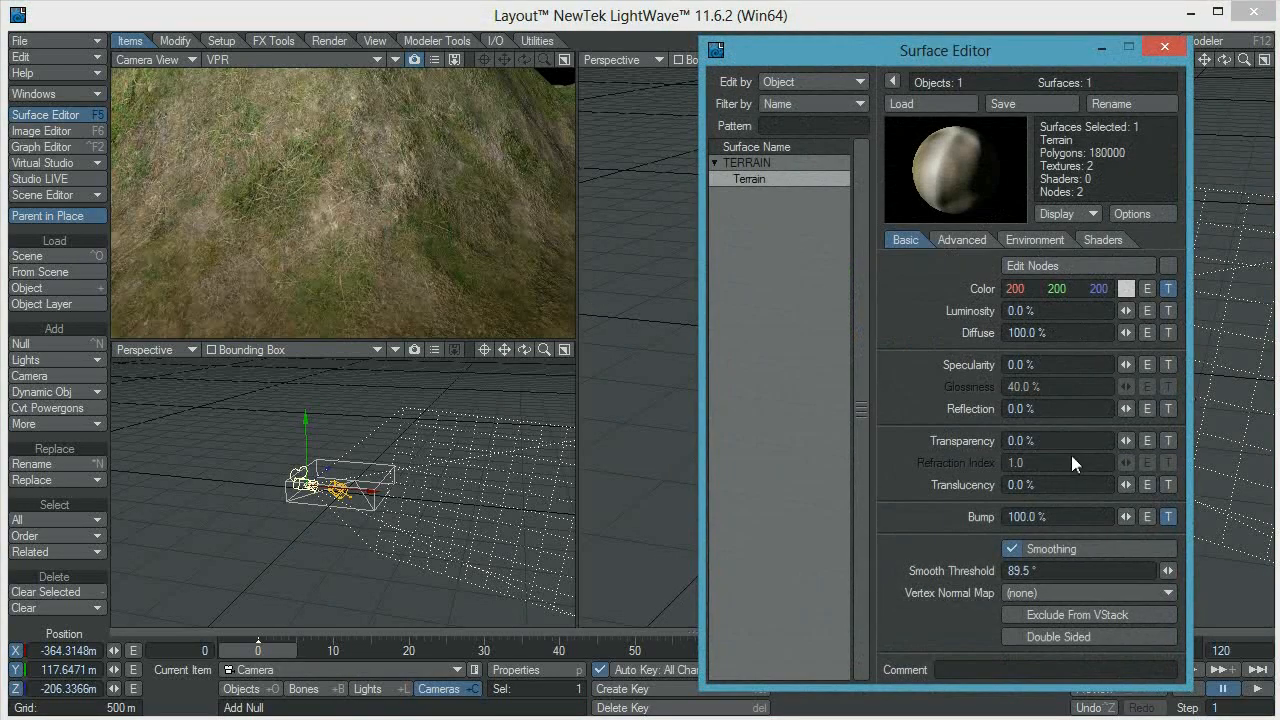
pyautogui.click(1168, 516)
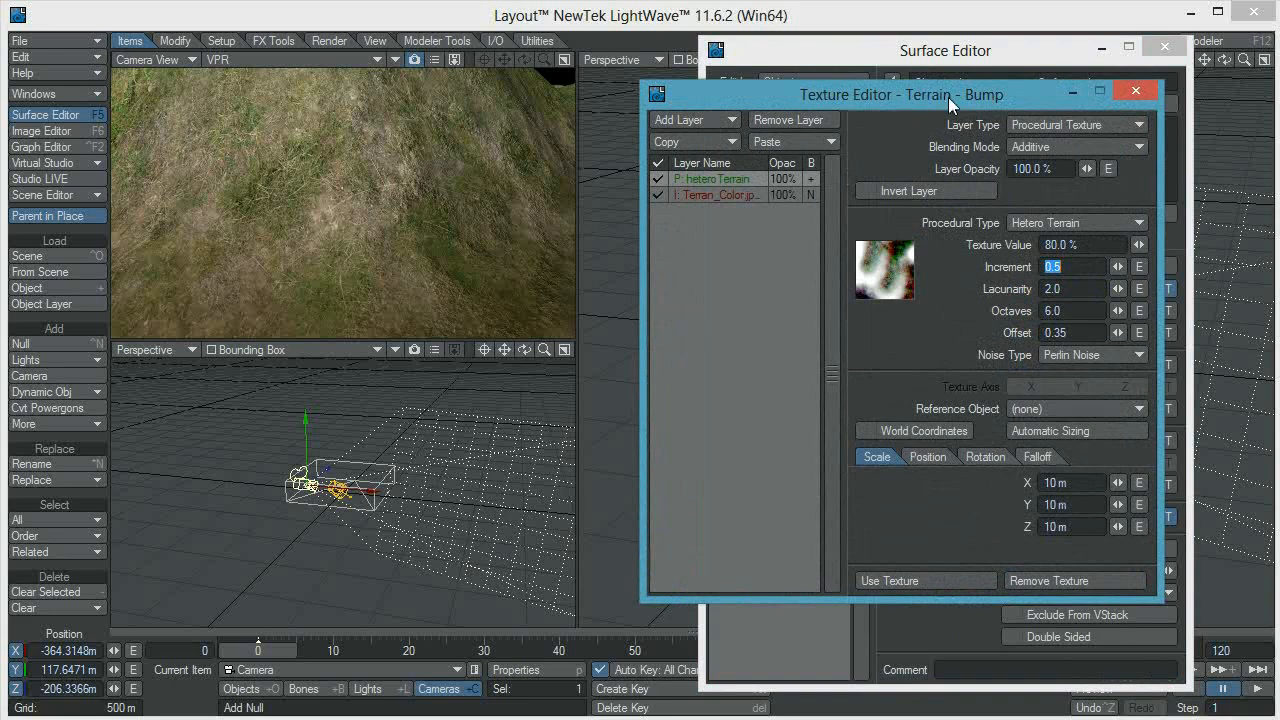
pyautogui.moveTo(948, 97); pyautogui.dragTo(996, 104)
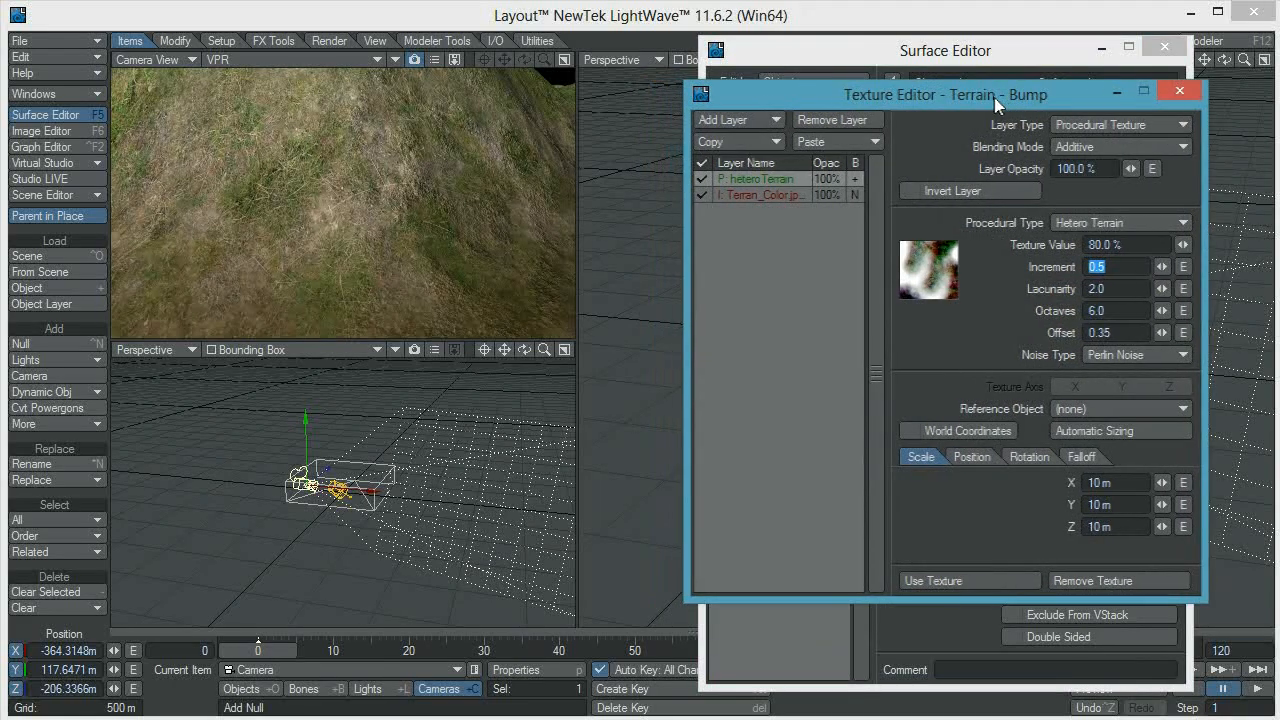
pyautogui.click(703, 180)
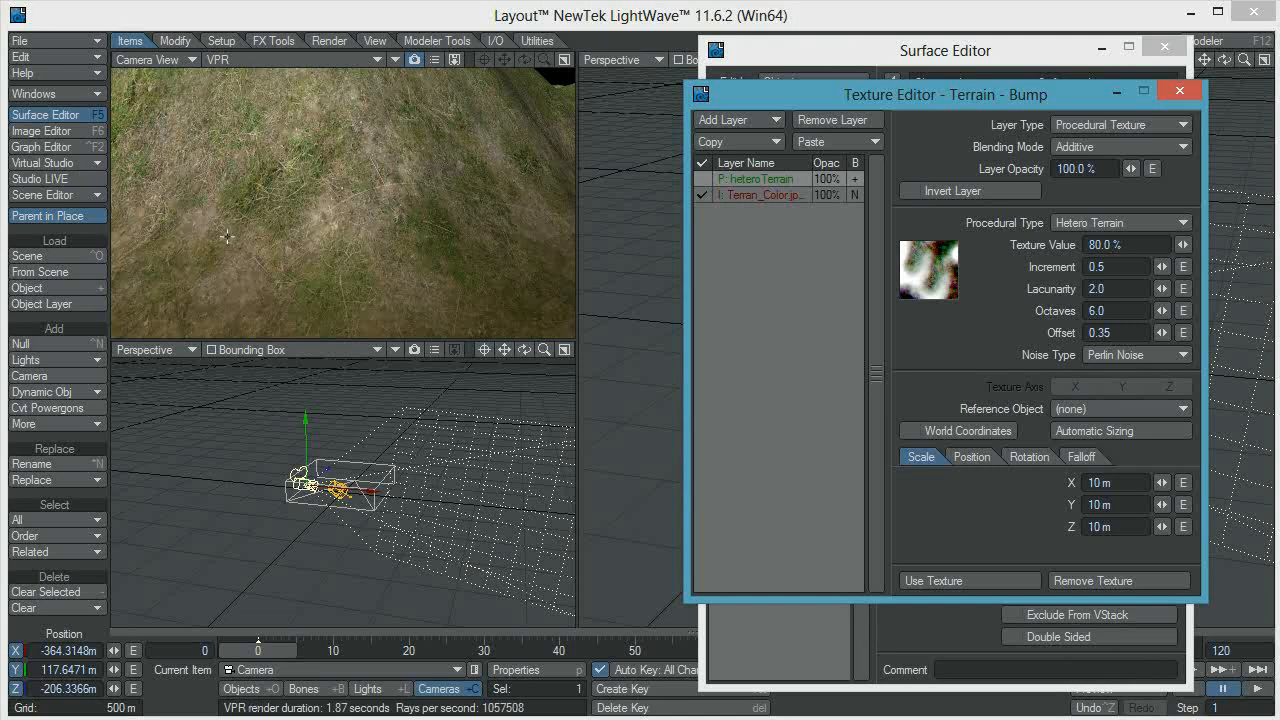
# Set the texture amplitude of the Terran_Color.jpg(1) image bump layer to 4.0
pyautogui.click(761, 199)
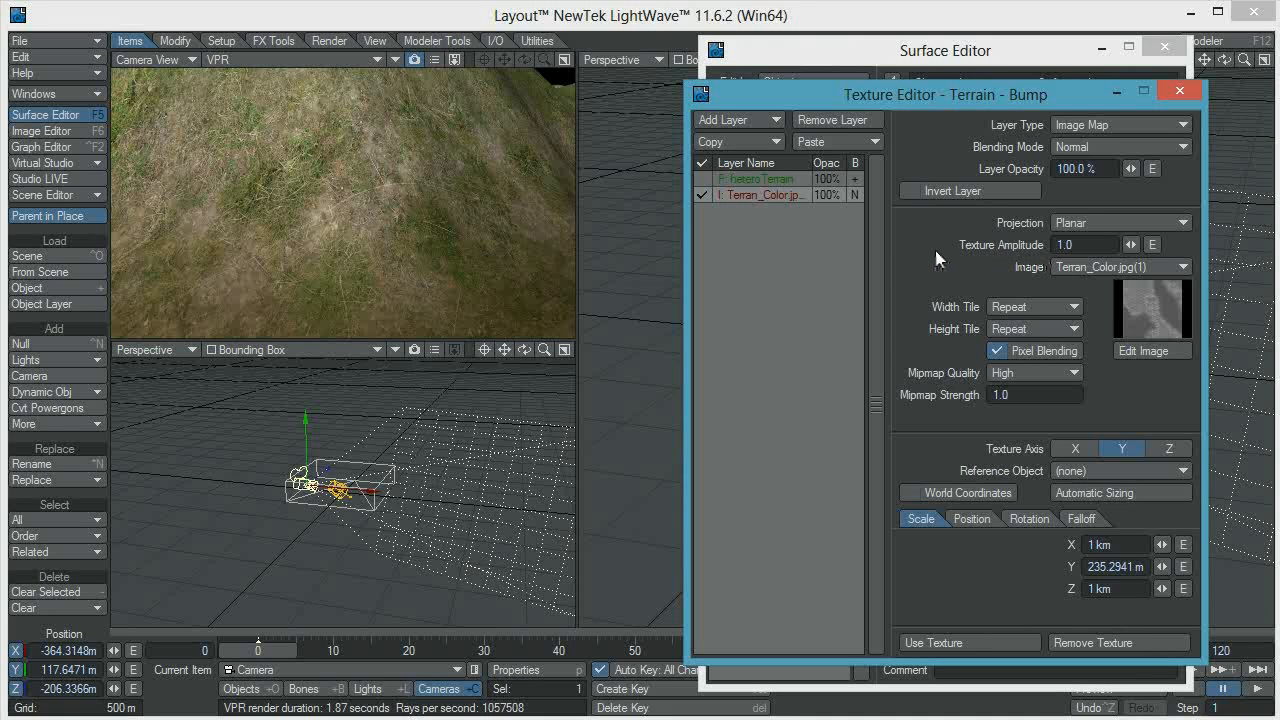
pyautogui.click(1082, 244)
pyautogui.write('3')
pyautogui.press('Tab')
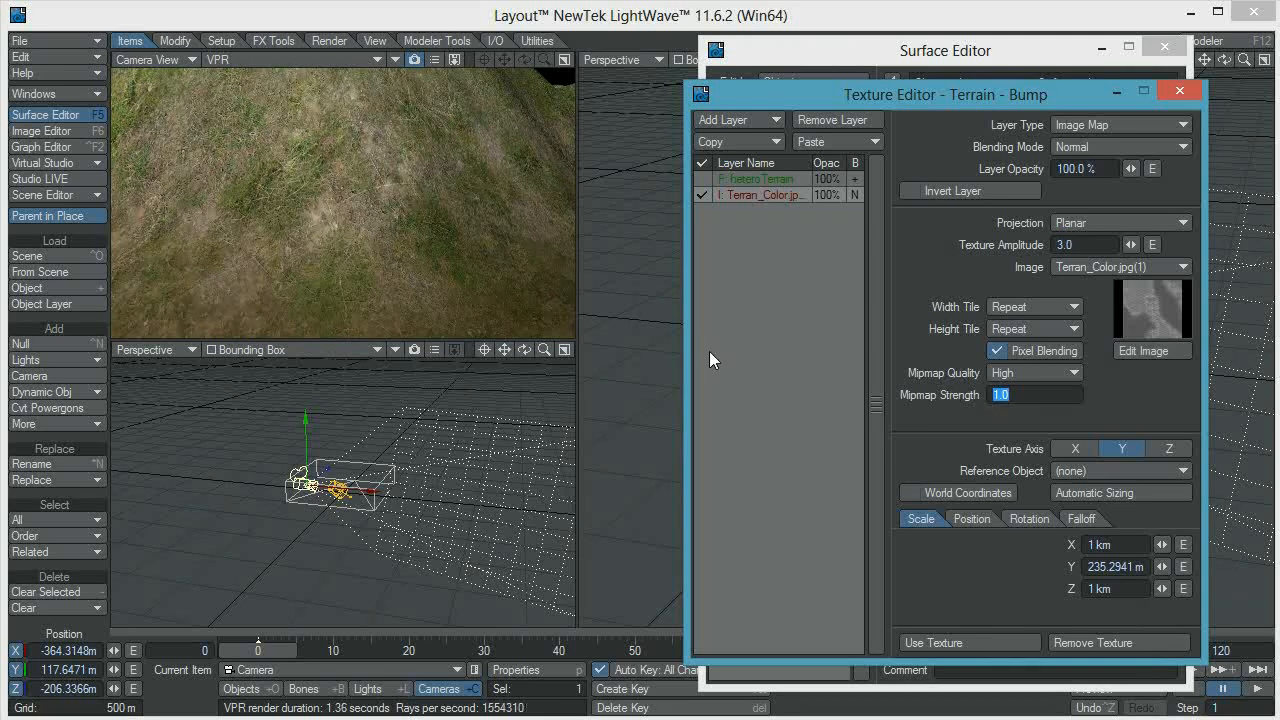
pyautogui.click(1085, 245)
pyautogui.write('7')
pyautogui.press('BackSpace')
pyautogui.write('4')
pyautogui.press('Tab')
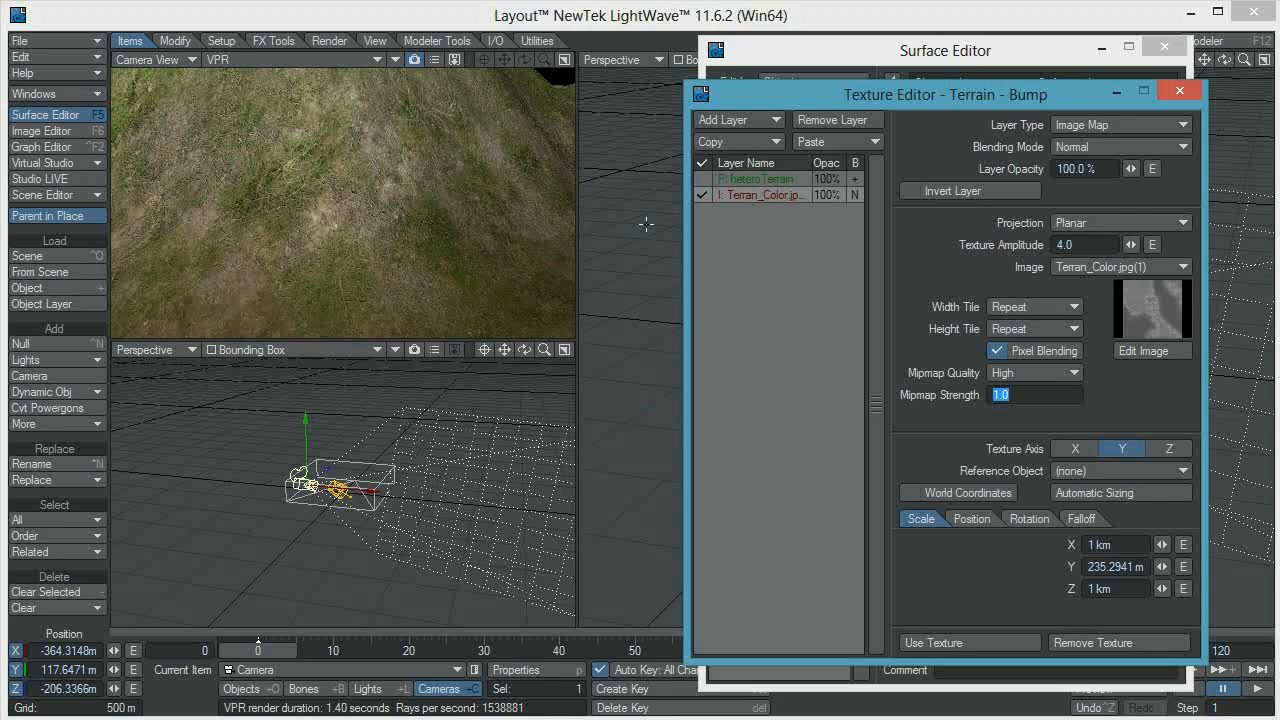
# Compare the terrain with the image bump layer off and on, then re-enable the Hetero Terrain layer and apply the texture
pyautogui.click(703, 195)
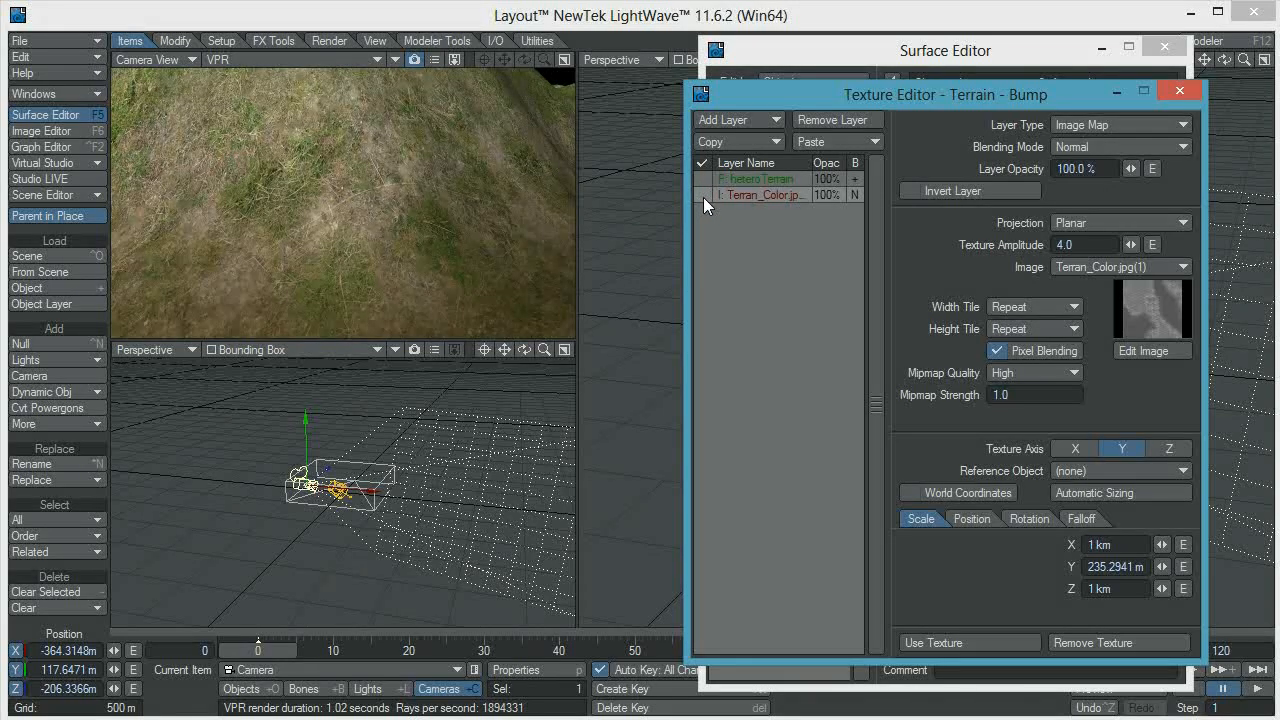
pyautogui.click(703, 195)
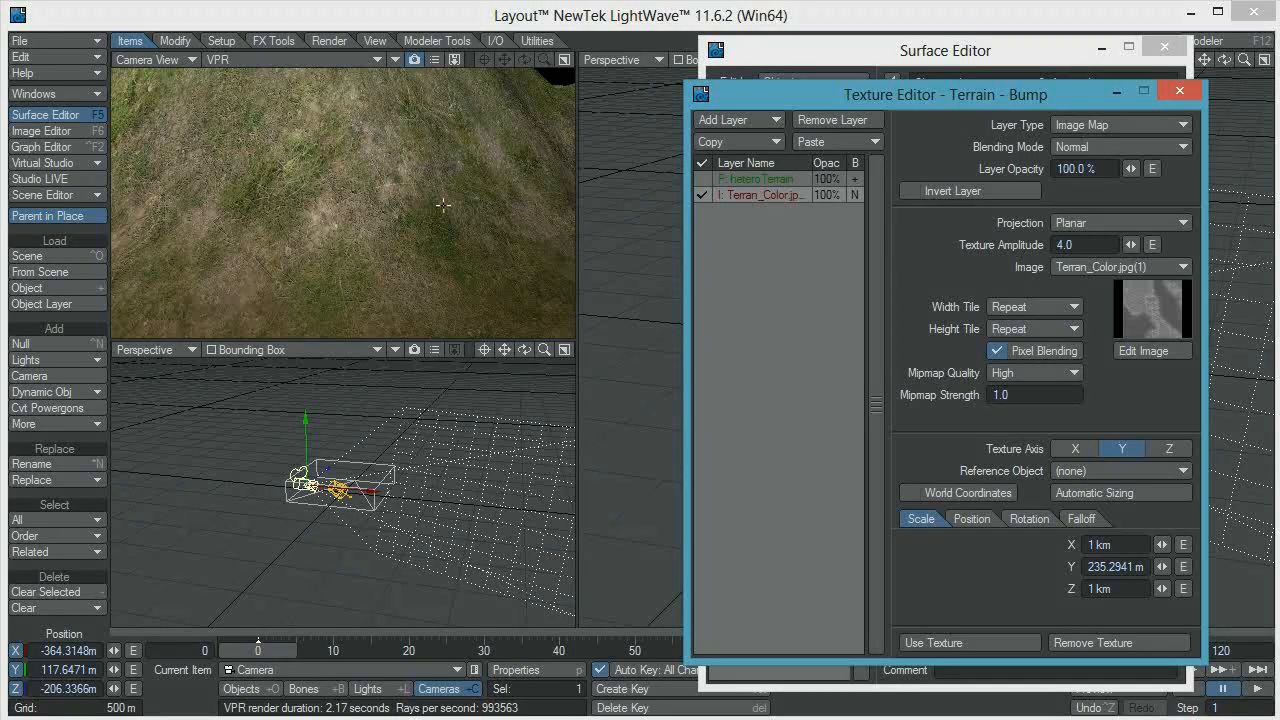
pyautogui.click(705, 179)
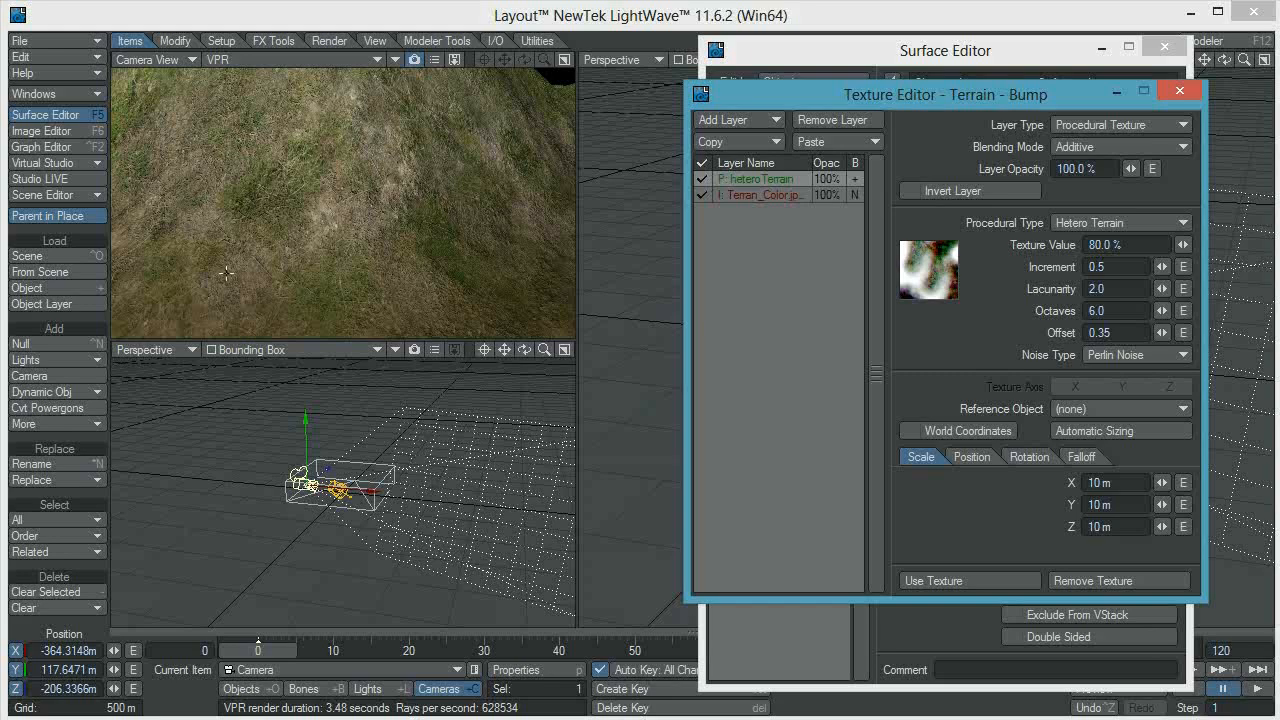
pyautogui.click(947, 582)
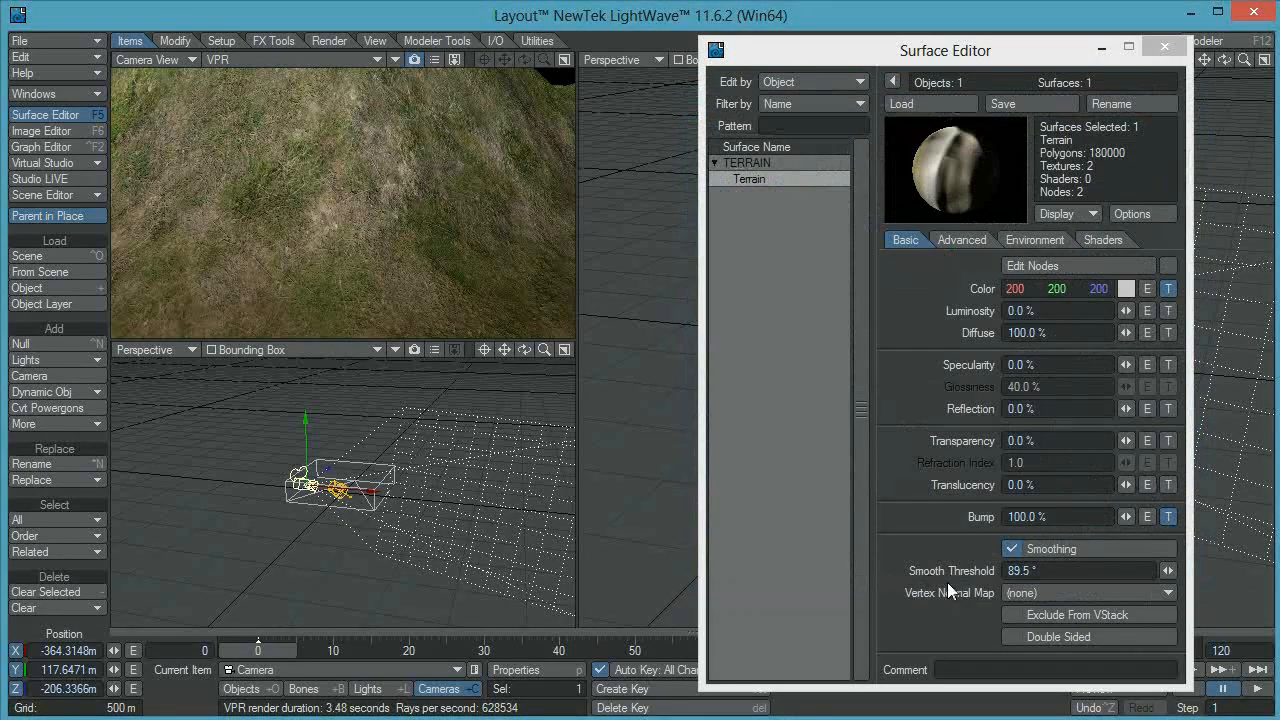
pyautogui.click(1163, 48)
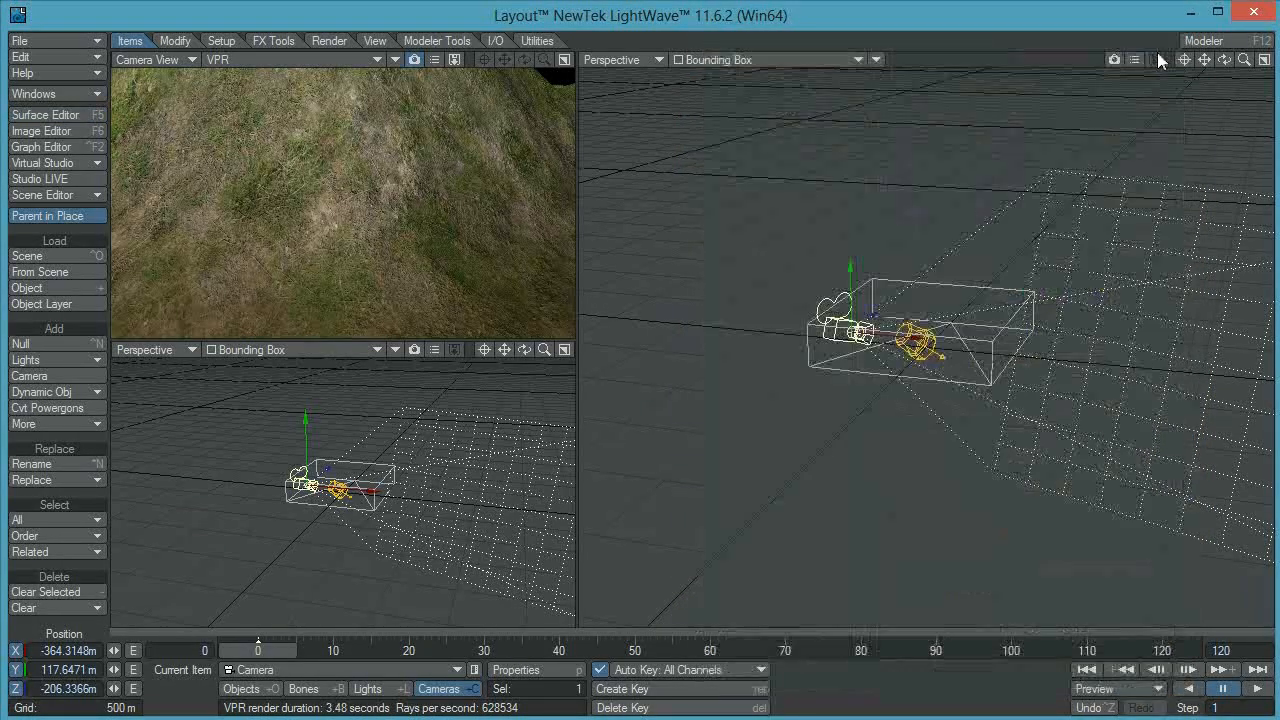
# Save all objects in the scene
pyautogui.click(25, 45)
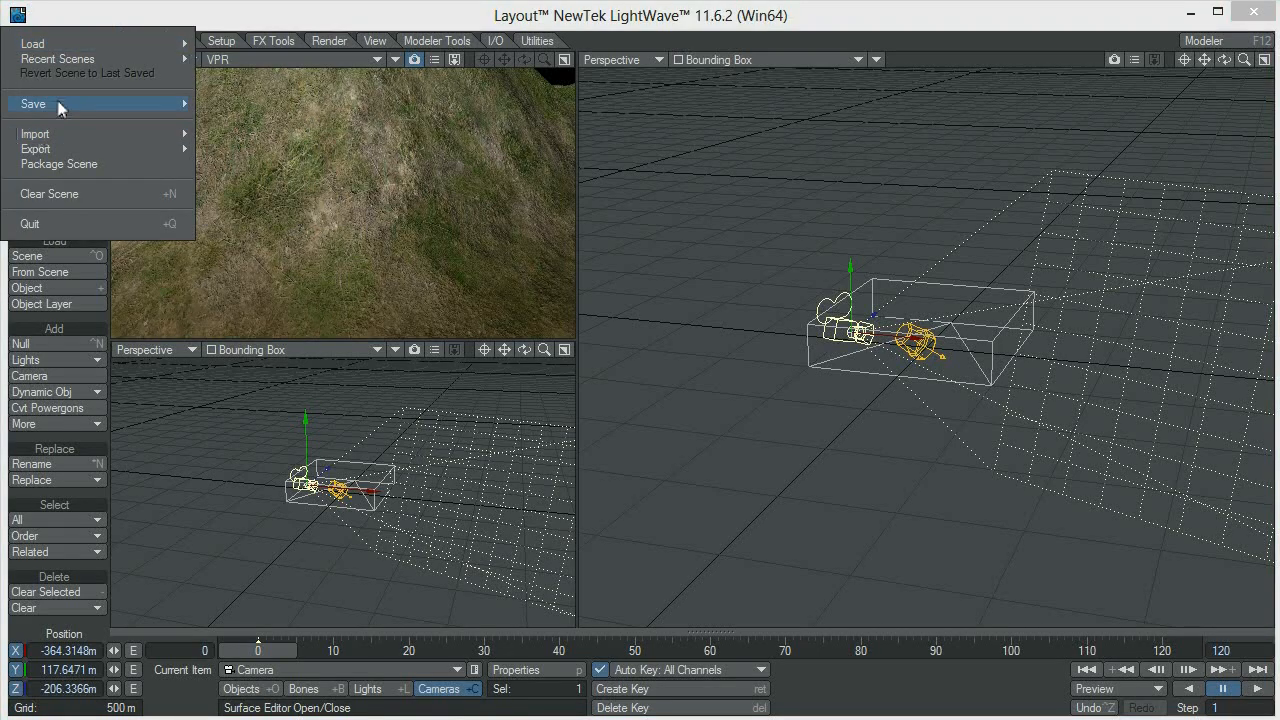
pyautogui.moveTo(62, 106)
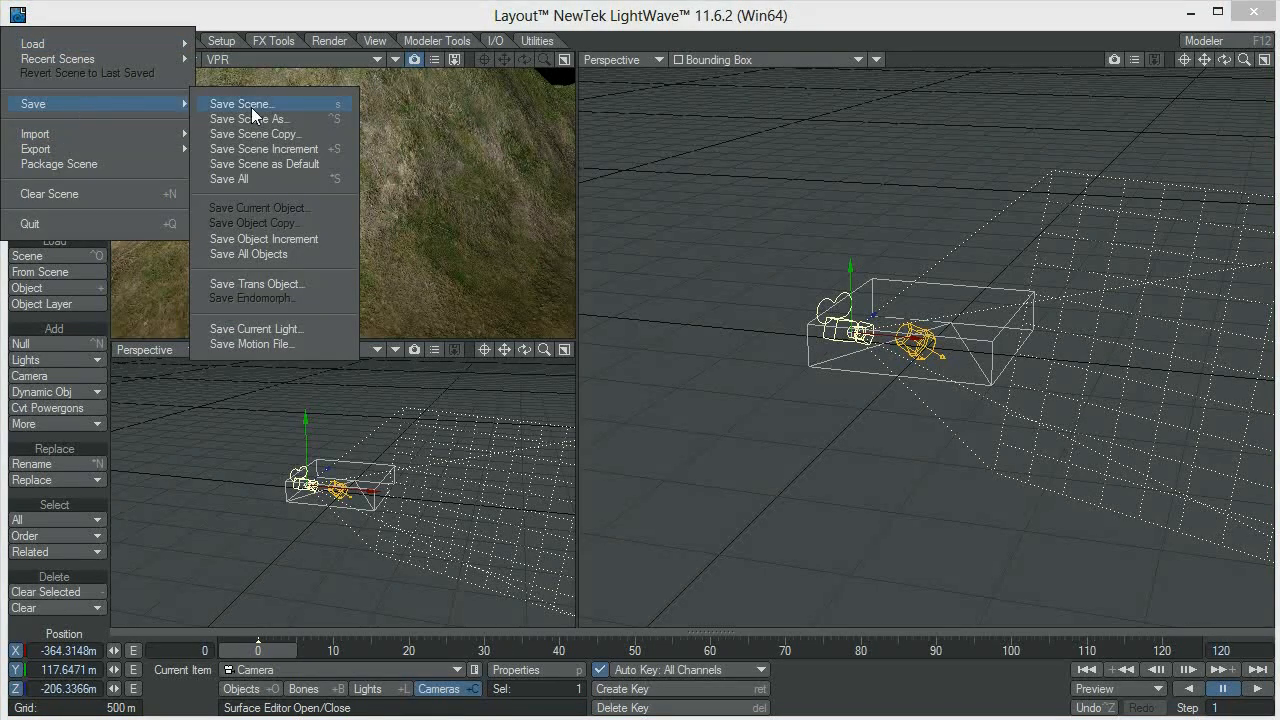
pyautogui.click(255, 254)
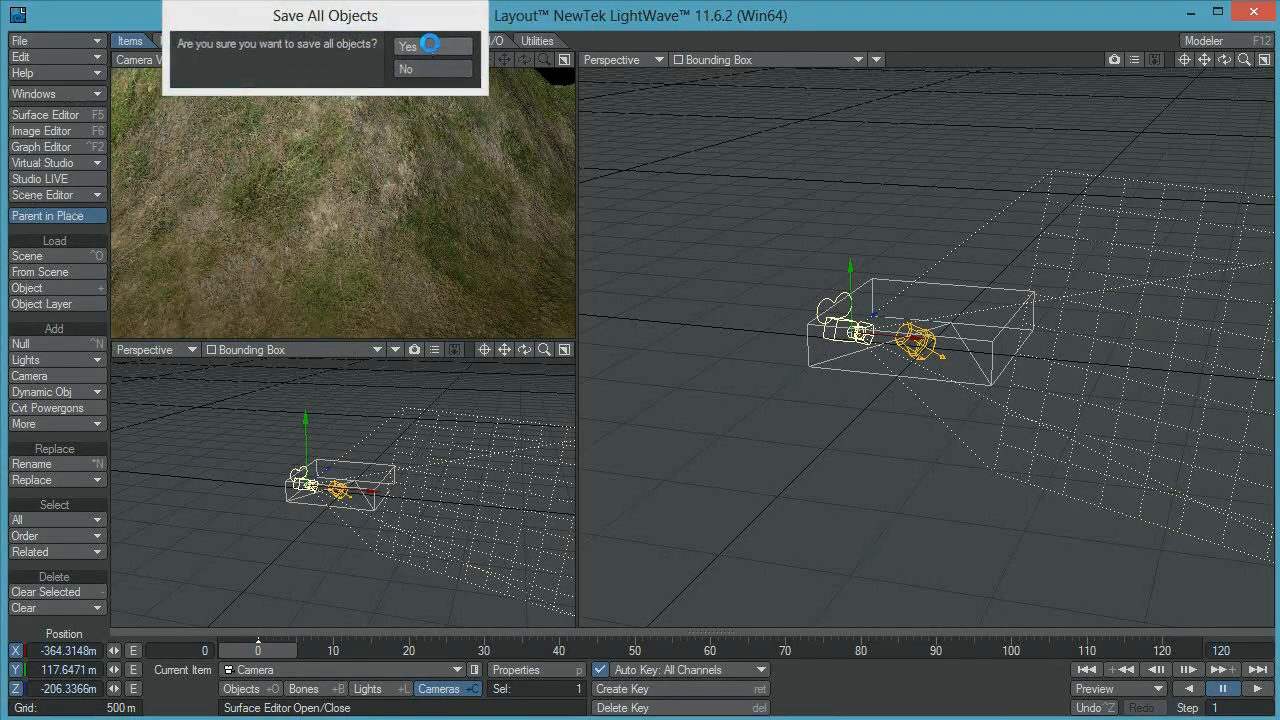
pyautogui.click(430, 48)
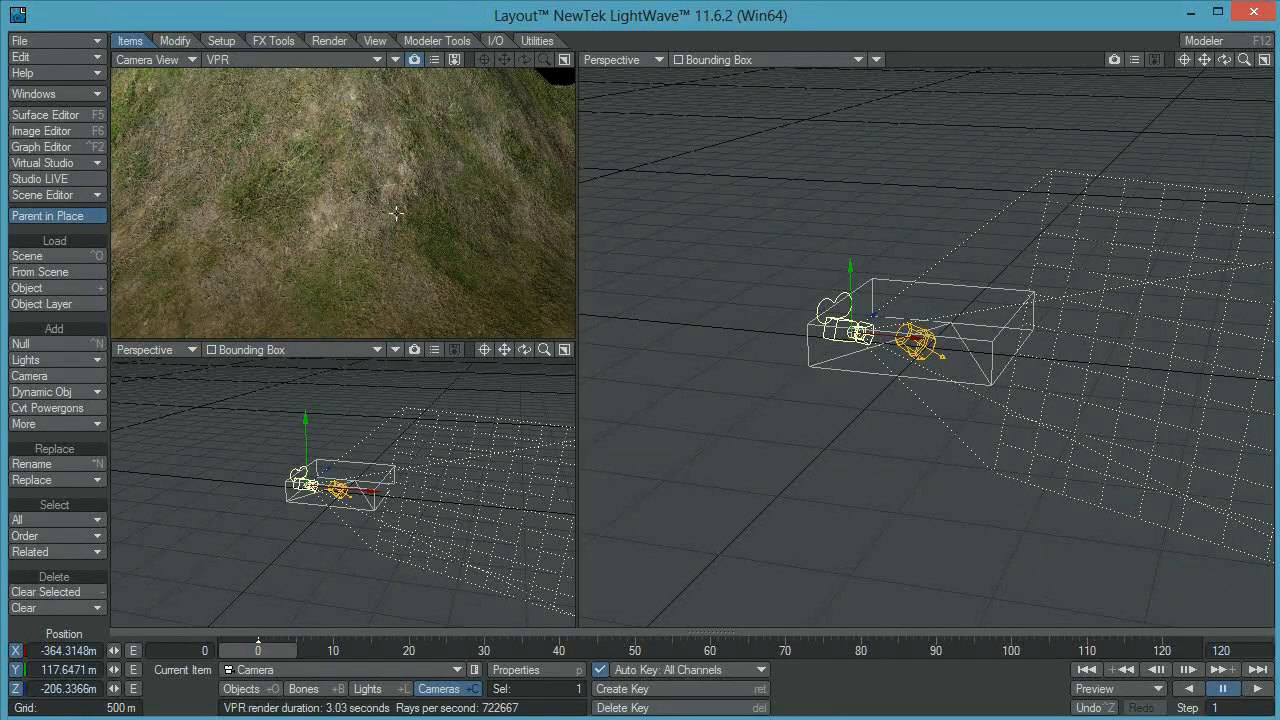
# Move the camera to about X -194 m, Z -447 m and rotate it to about 27.8° heading and 16.2° pitch
pyautogui.moveTo(850, 333)
pyautogui.mouseDown()
pyautogui.moveTo(842, 346)
pyautogui.moveTo(867, 349)
pyautogui.mouseUp()
pyautogui.moveTo(395, 272); pyautogui.dragTo(388, 296)
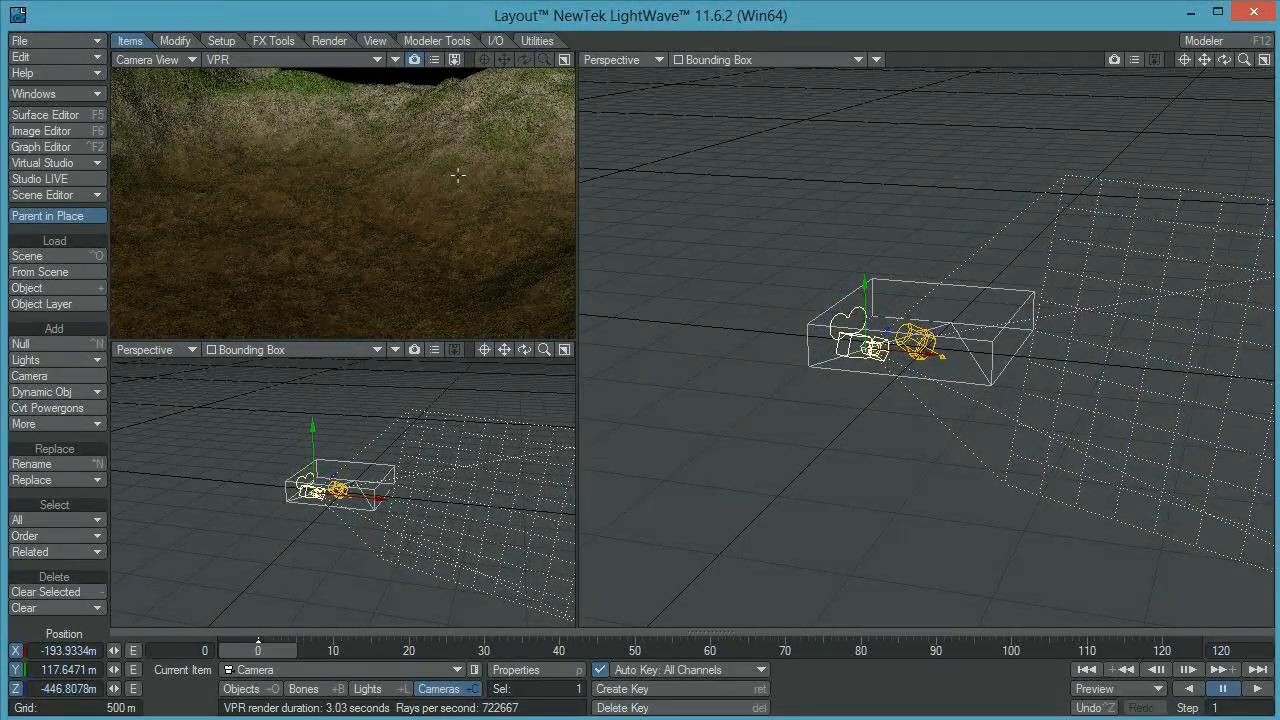
pyautogui.press('y')
pyautogui.moveTo(421, 190)
pyautogui.mouseDown()
pyautogui.moveTo(458, 184)
pyautogui.moveTo(436, 194)
pyautogui.mouseUp()
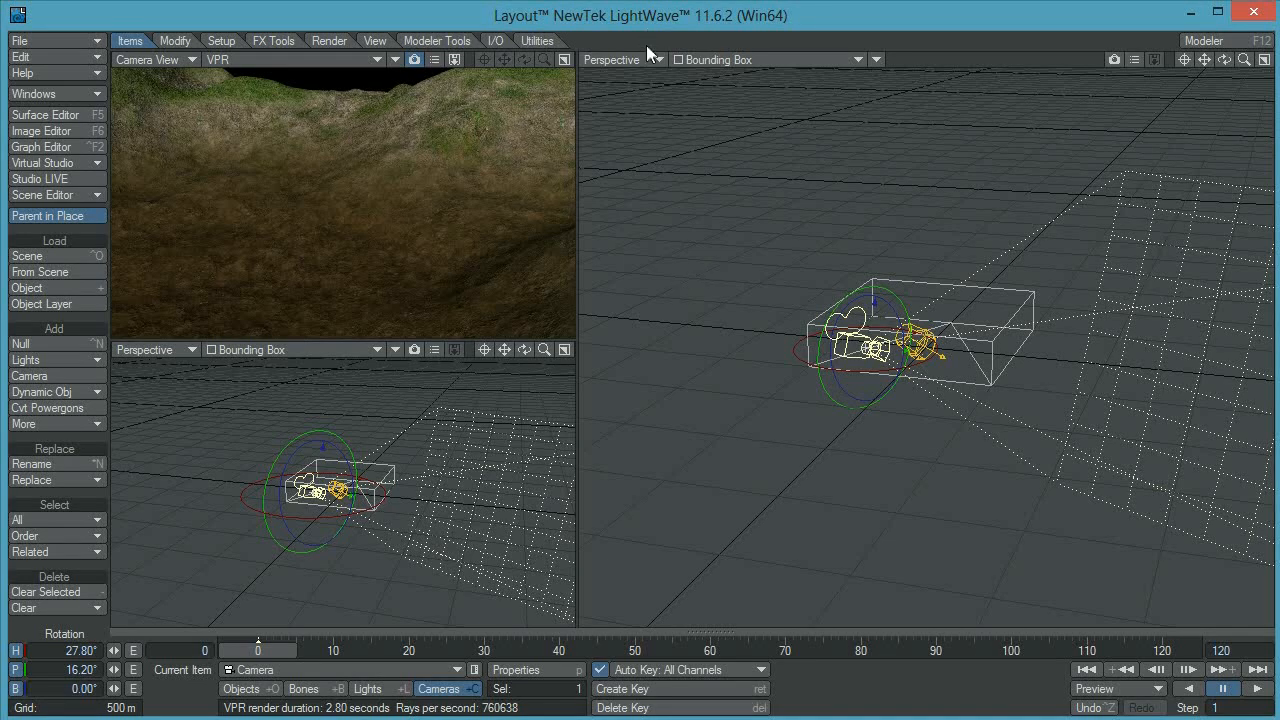
# Load the Displacement image from the FOREST TUTORIAL Images folder into the Image Editor
pyautogui.press('F6')
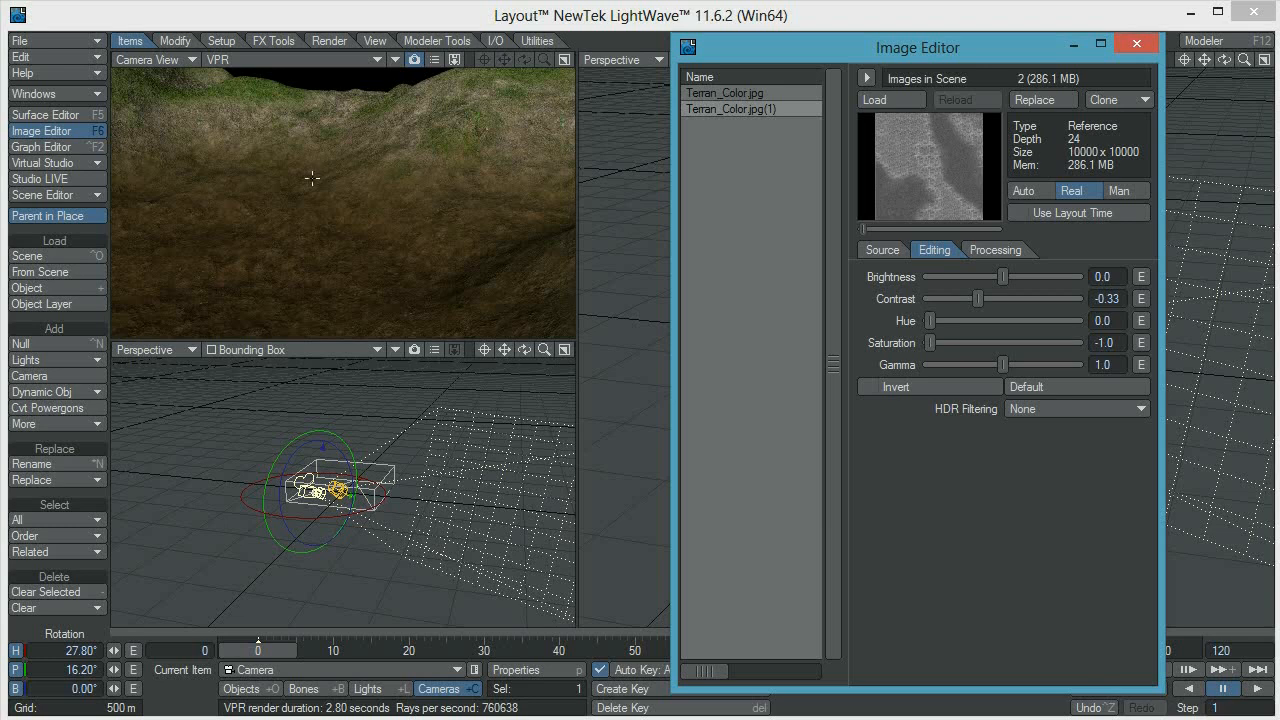
pyautogui.click(753, 190)
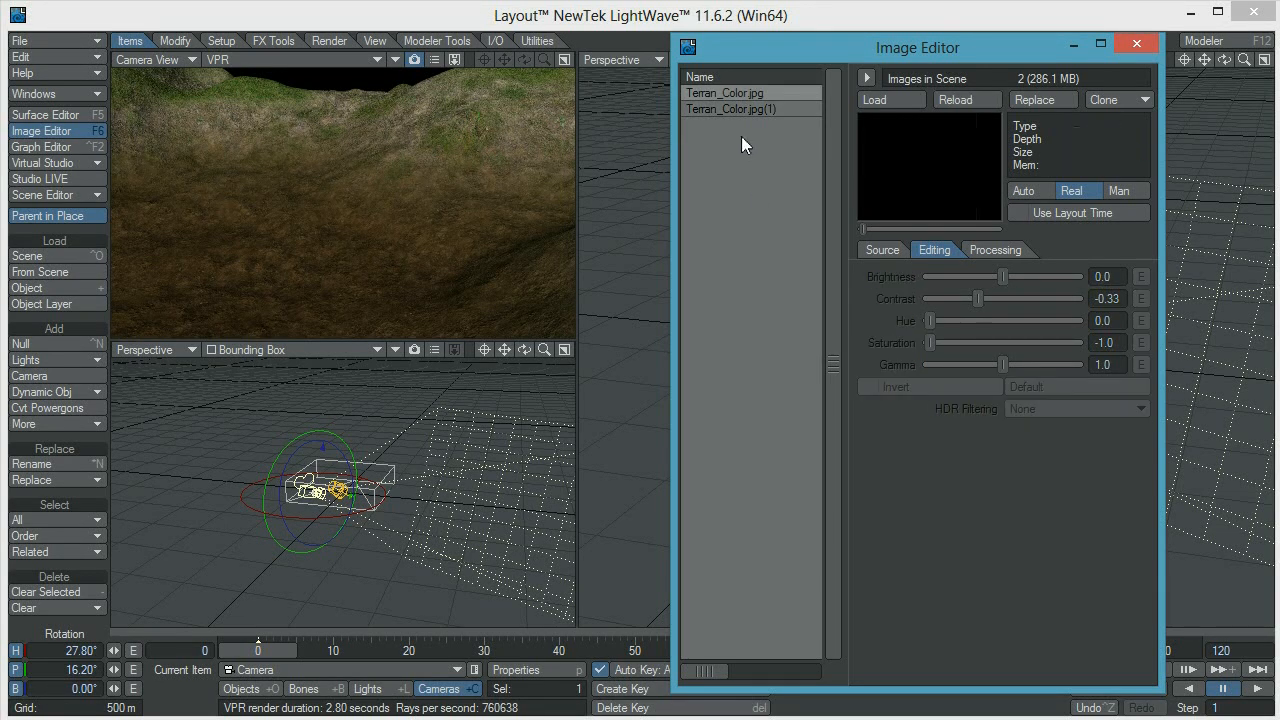
pyautogui.moveTo(890, 49); pyautogui.dragTo(879, 34)
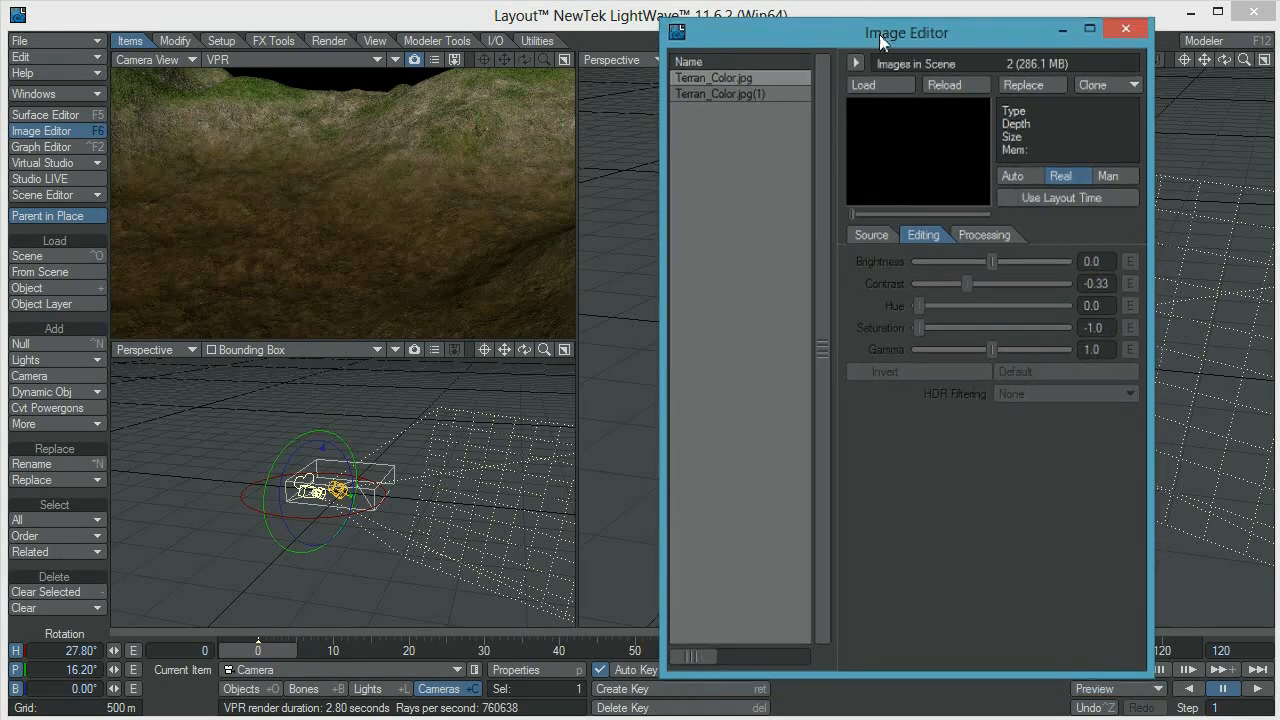
pyautogui.click(878, 89)
pyautogui.click(911, 223)
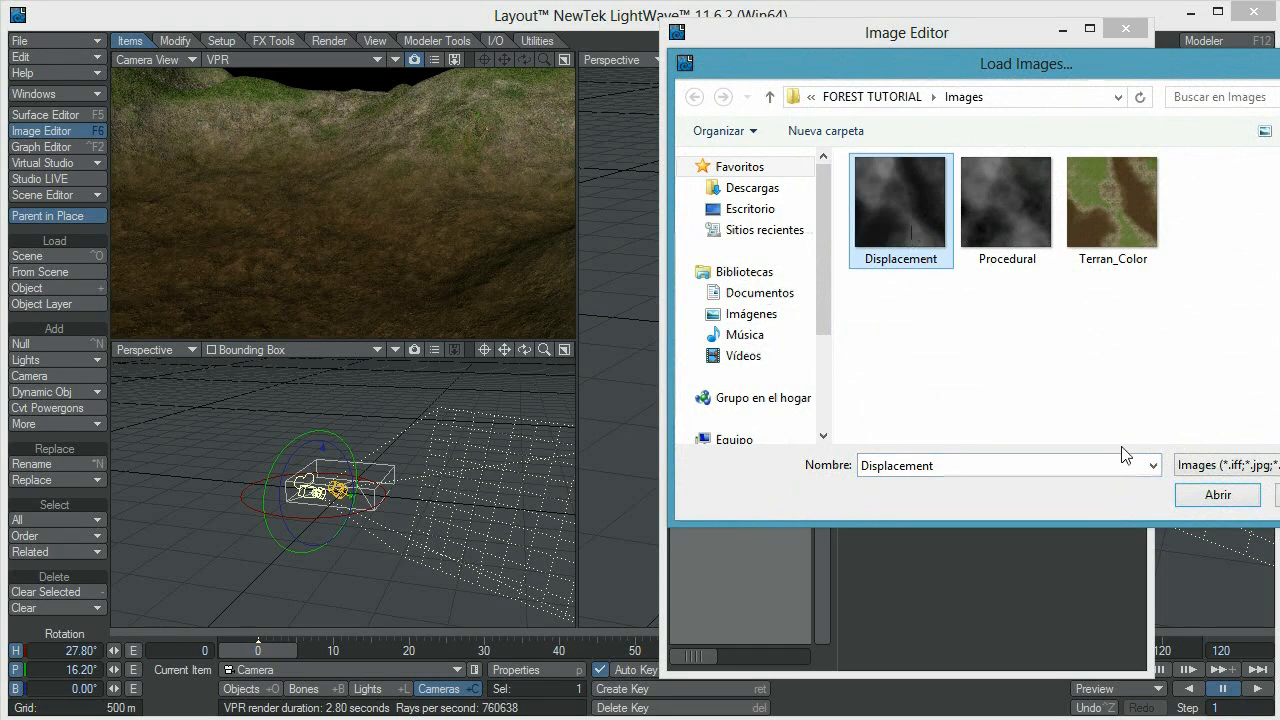
pyautogui.click(1218, 494)
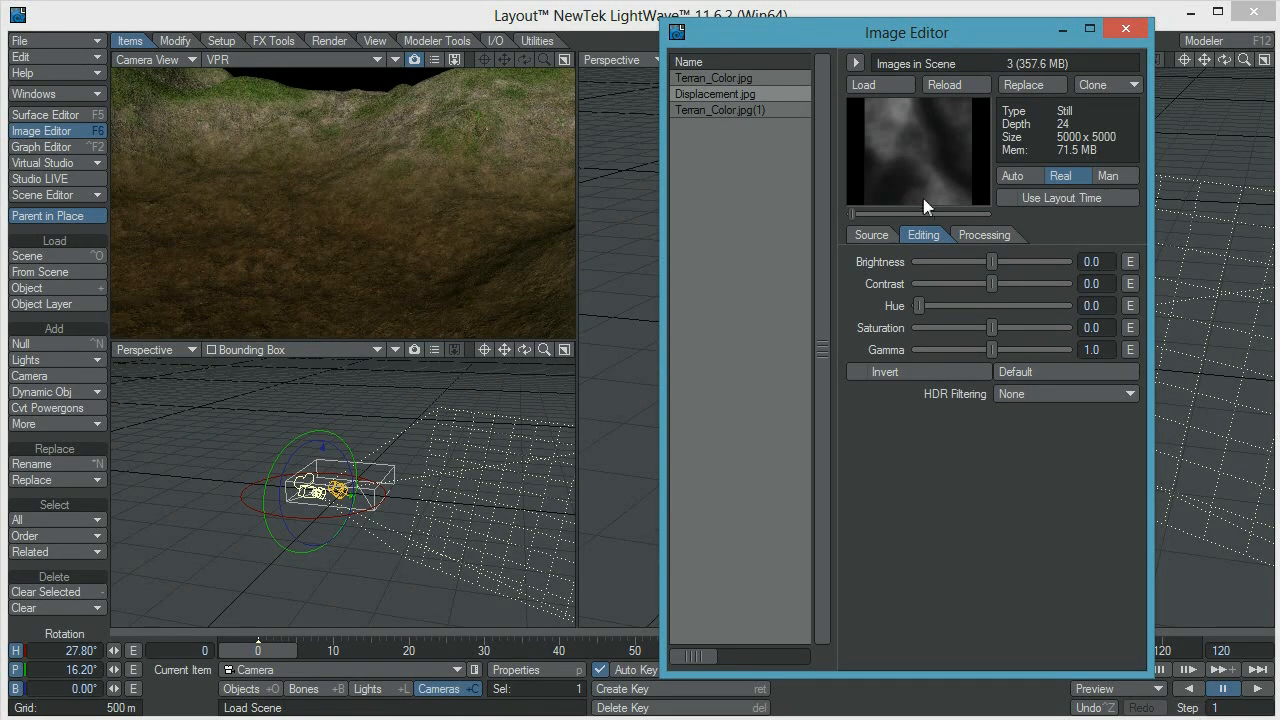
# Copy all layers of the Terrain surface's Color texture and keep the Color texture in use
pyautogui.press('F5')
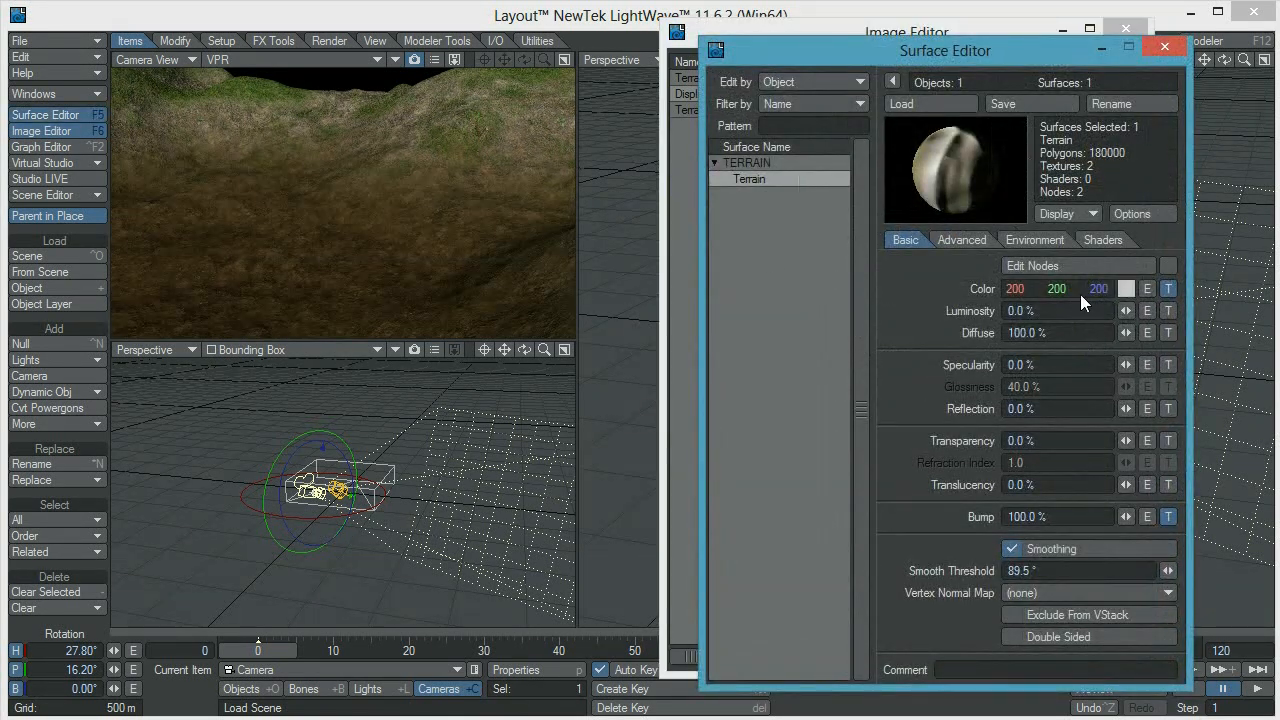
pyautogui.click(1168, 289)
pyautogui.click(771, 146)
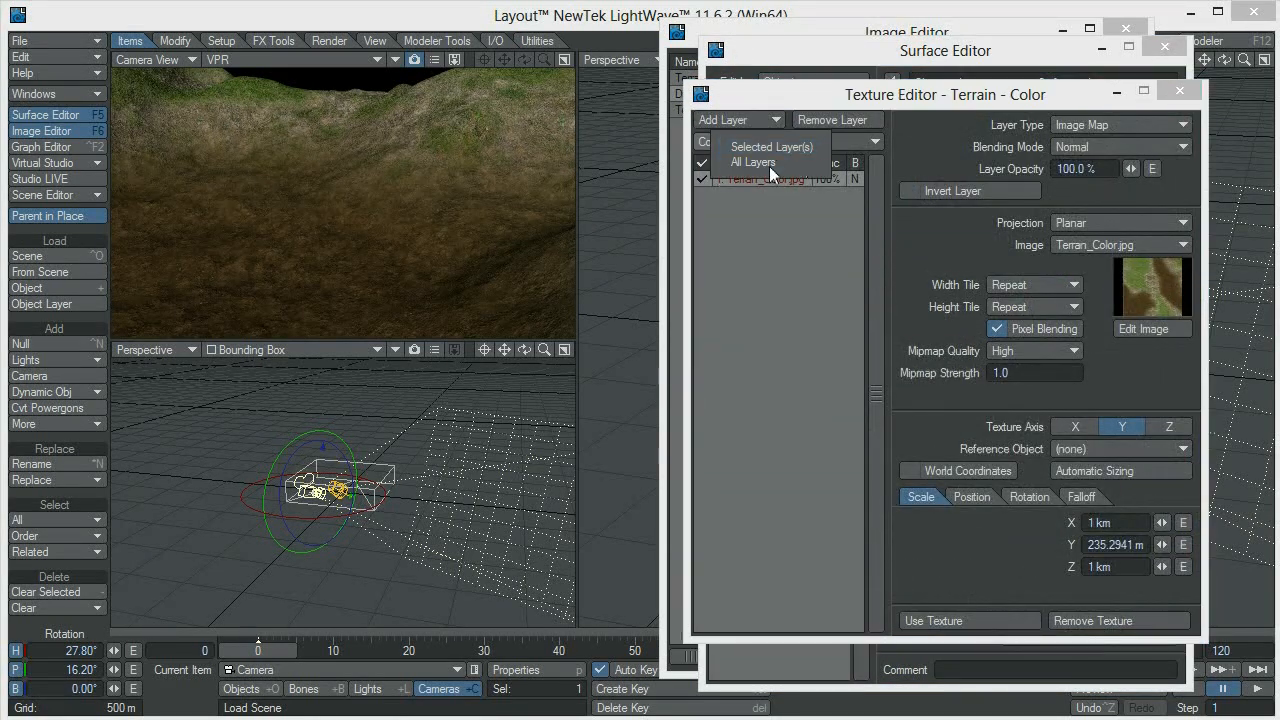
pyautogui.click(769, 164)
pyautogui.click(963, 621)
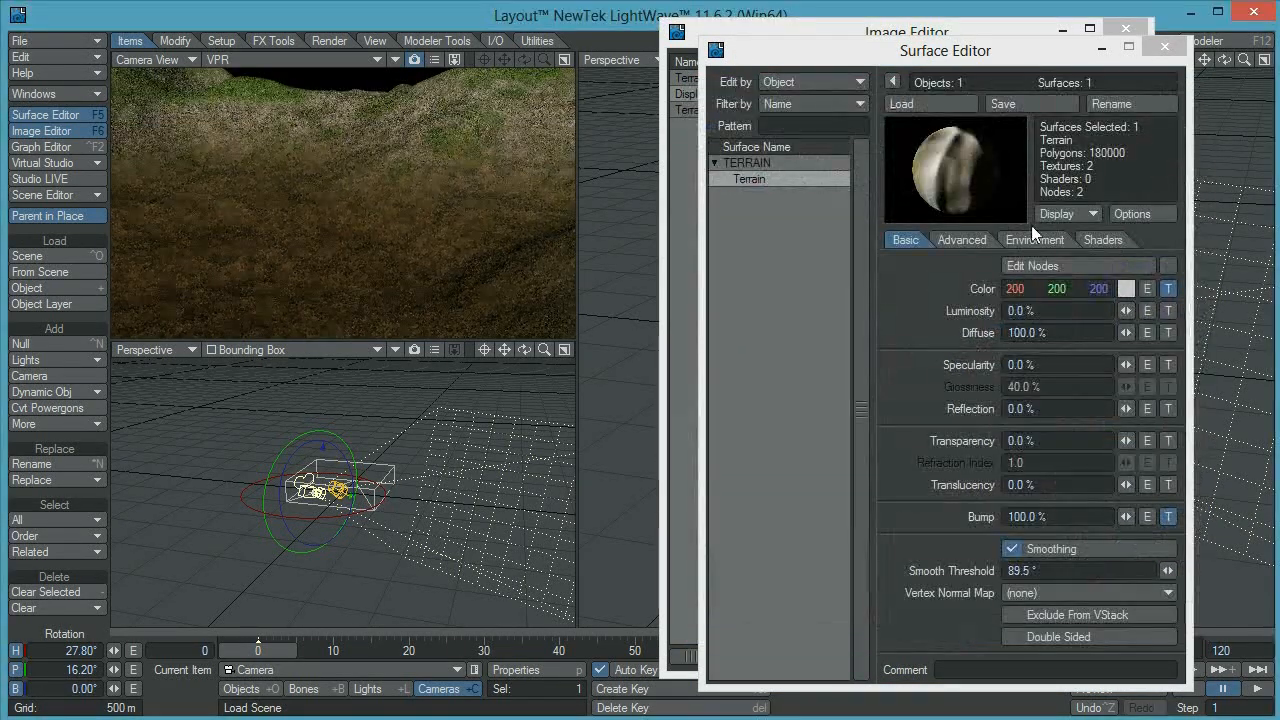
# Replace all layers of the Terrain's Diffuse texture with the copied layer, switch its image to Displacement.jpg and apply the texture
pyautogui.click(1172, 332)
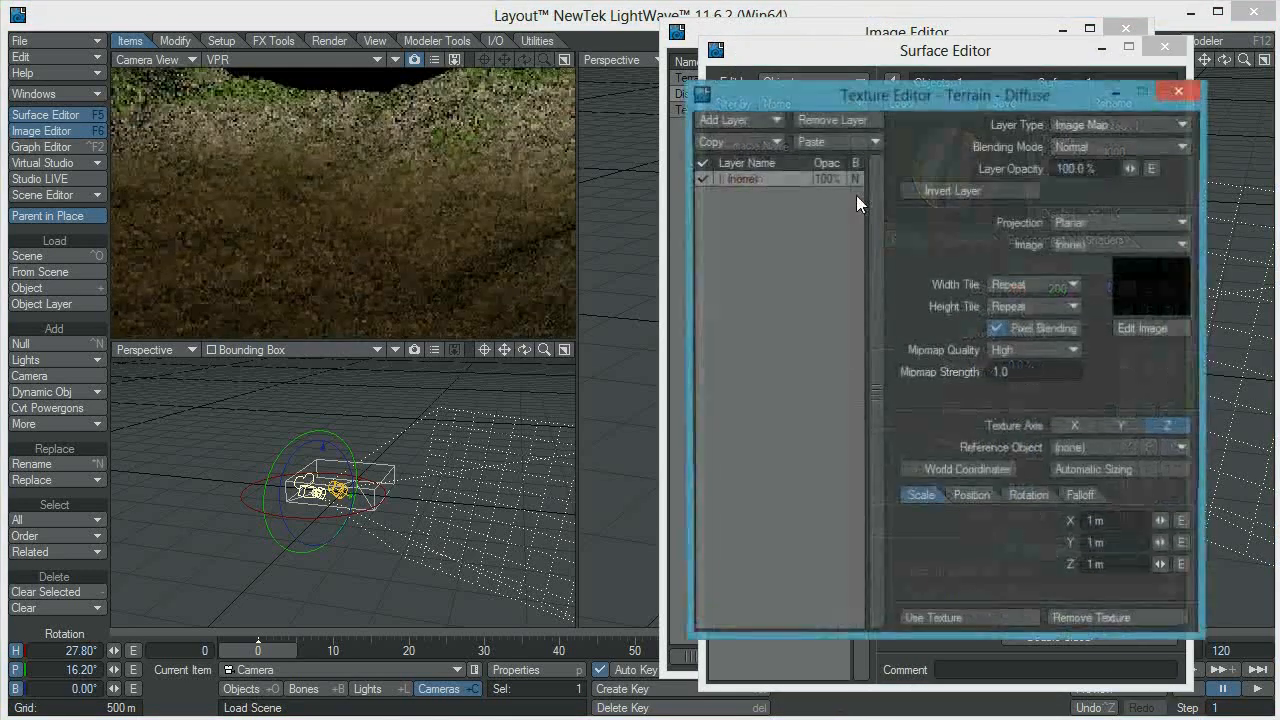
pyautogui.click(845, 143)
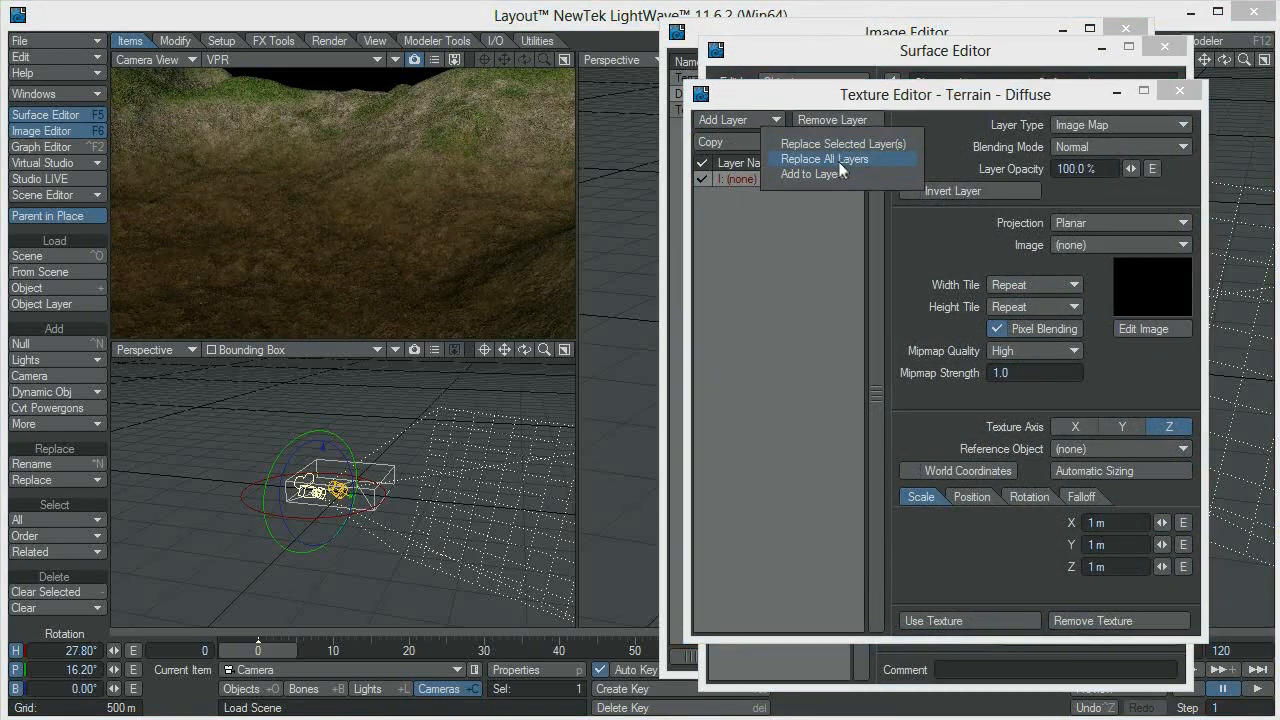
pyautogui.click(838, 160)
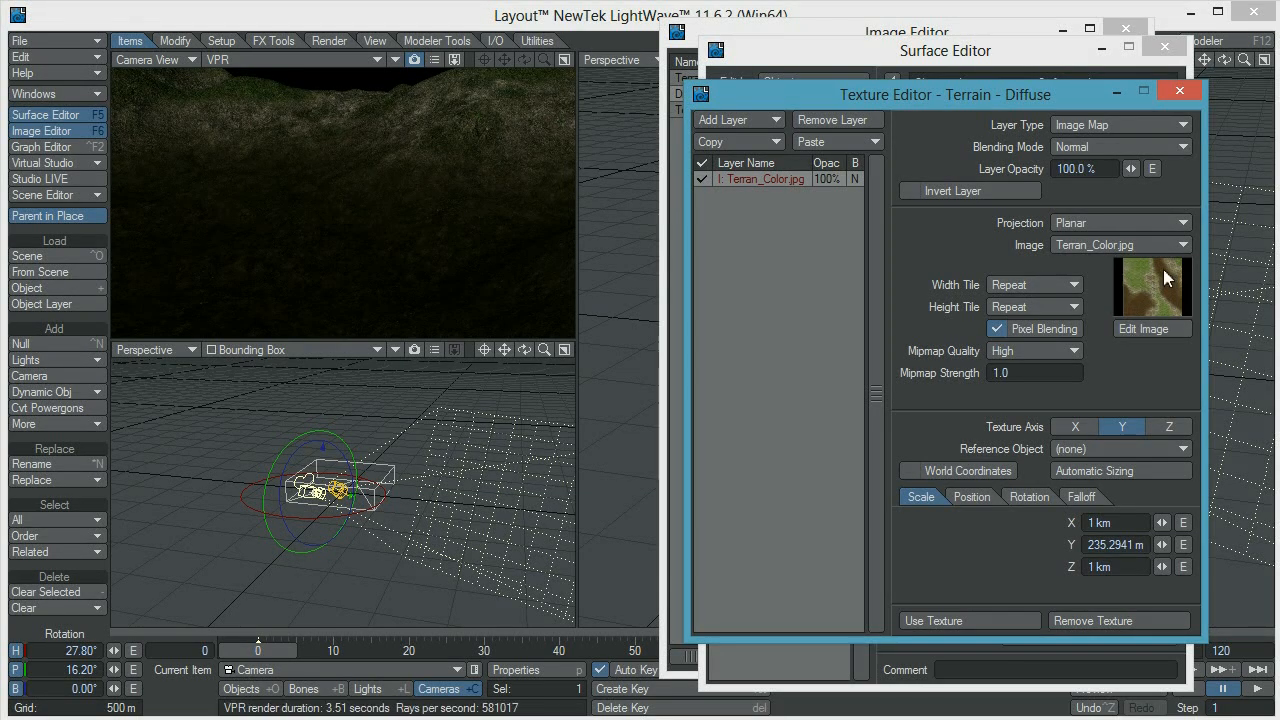
pyautogui.click(1107, 248)
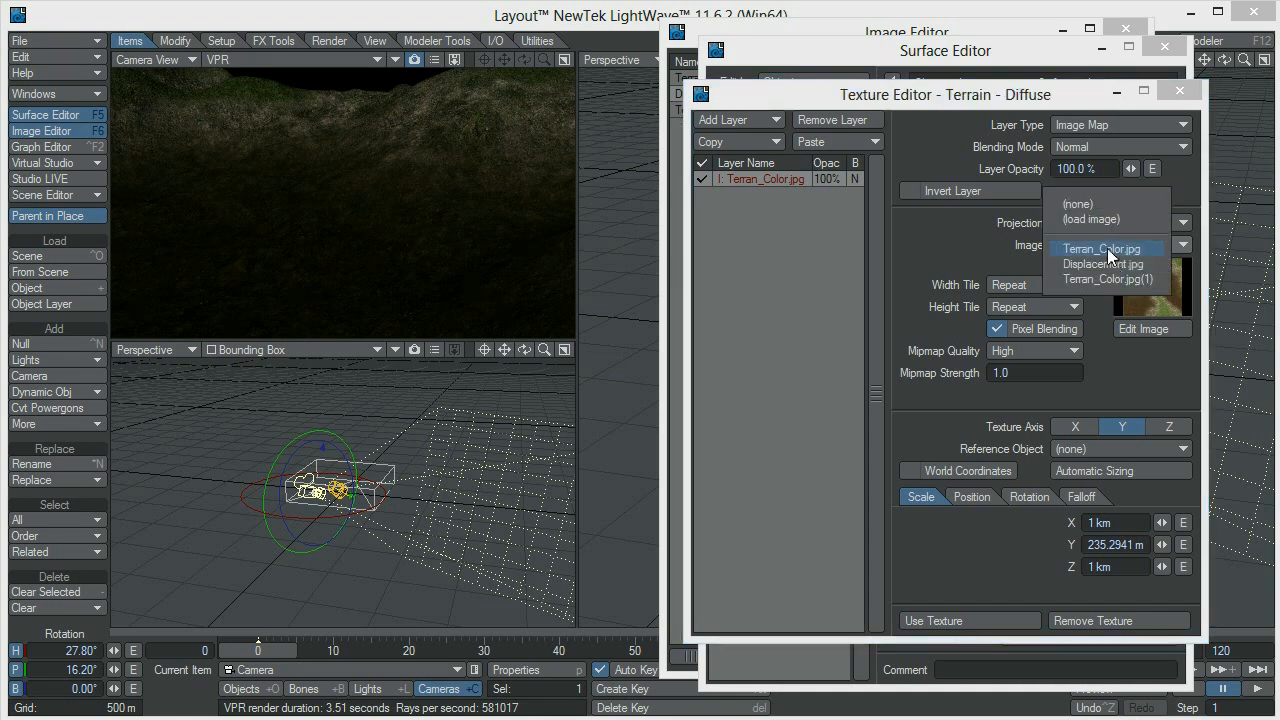
pyautogui.click(1110, 264)
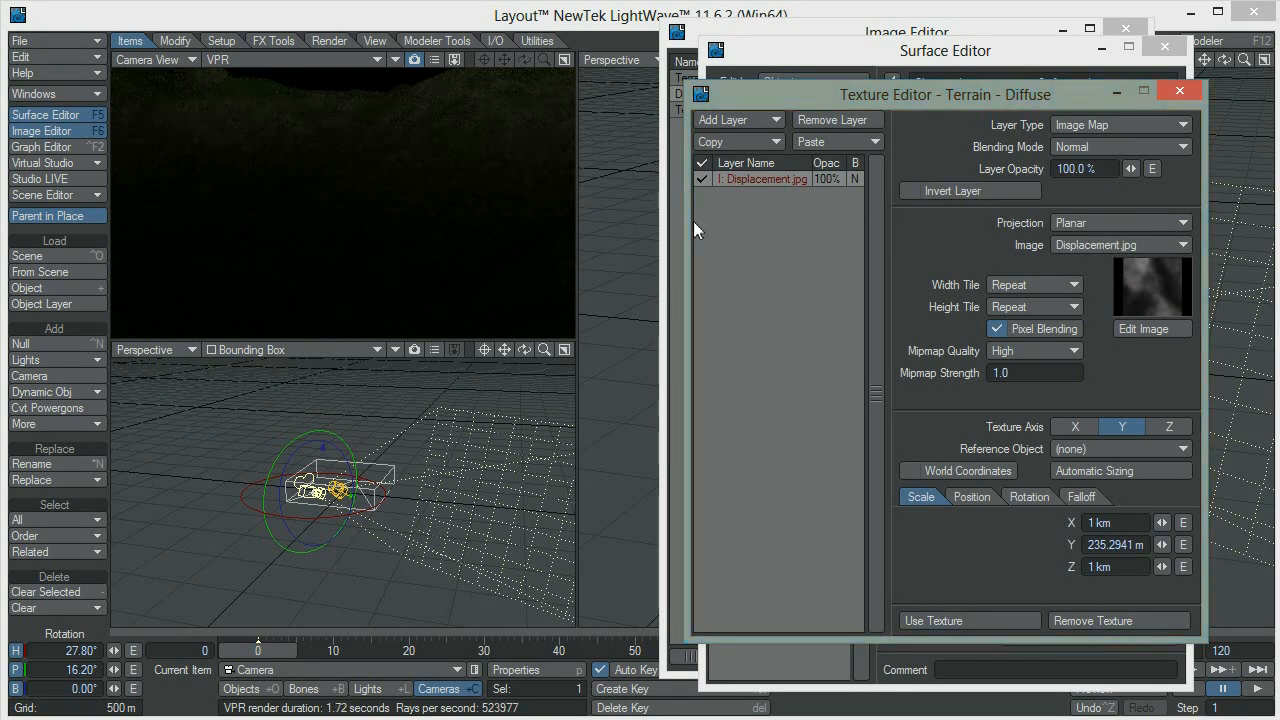
pyautogui.click(999, 620)
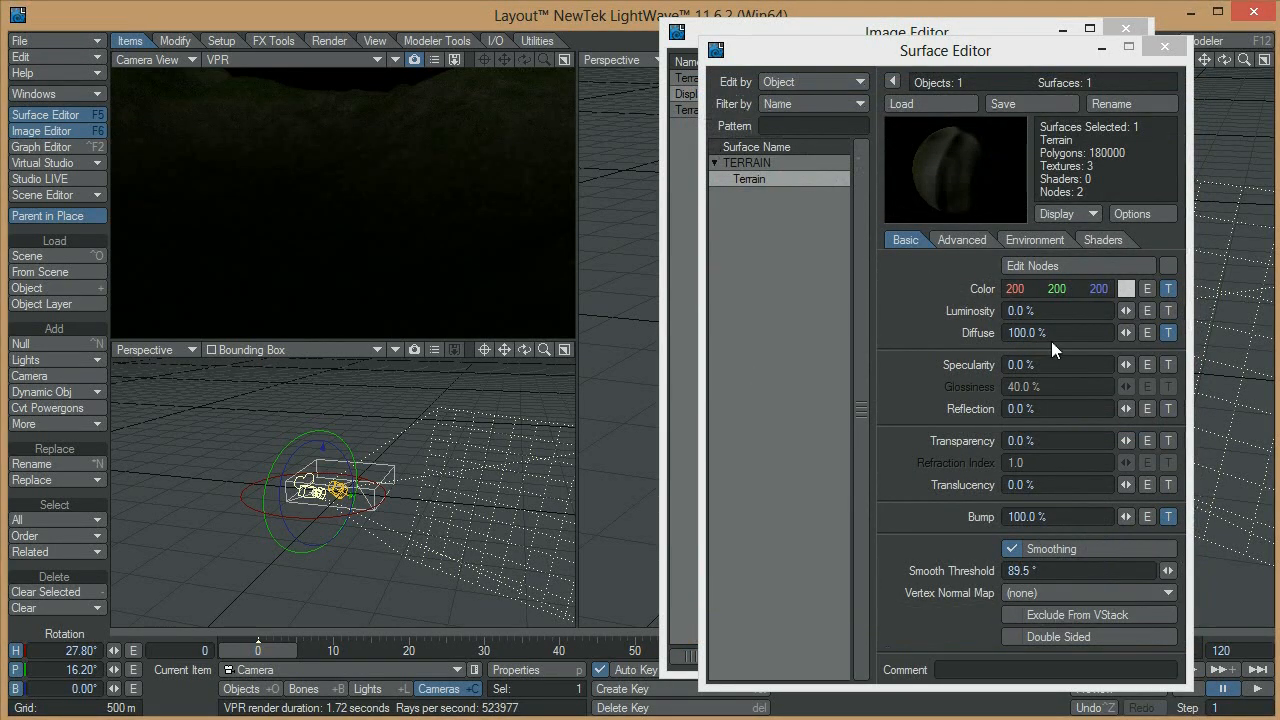
# Raise the brightness of Displacement.jpg to 0.65 in the Image Editor and close the editor
pyautogui.click(972, 27)
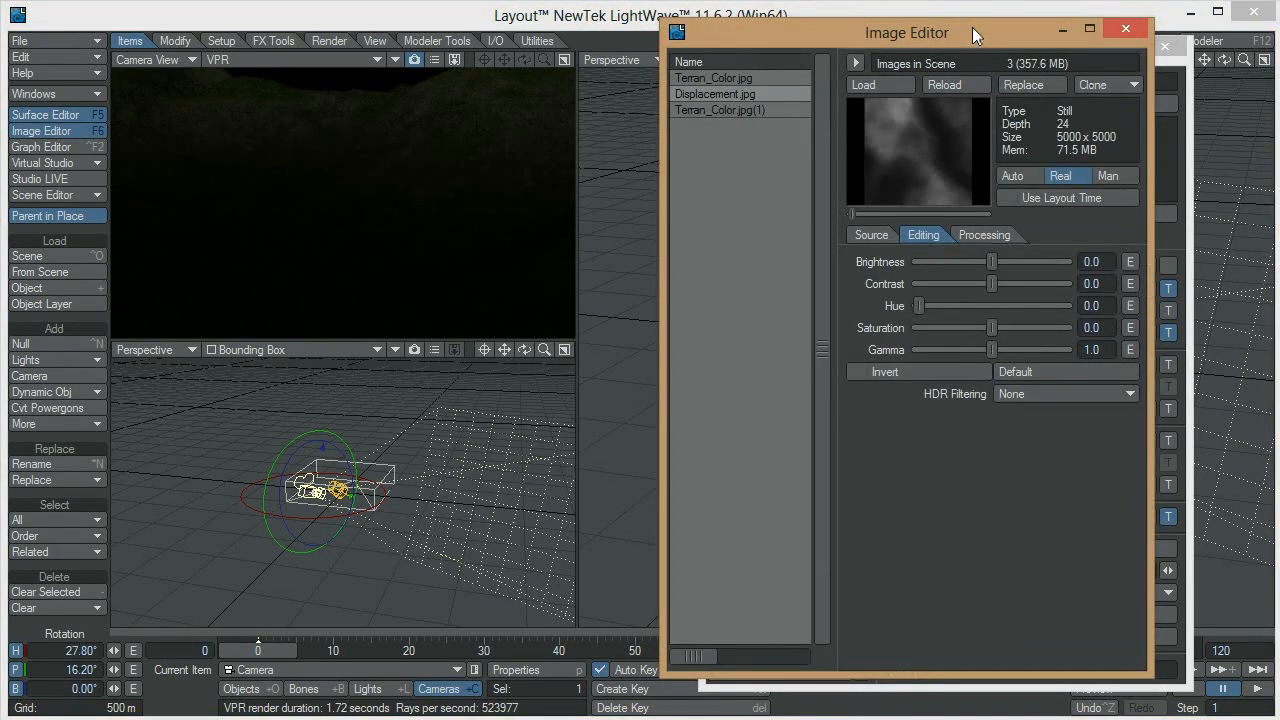
pyautogui.rightClick(754, 97)
pyautogui.click(767, 198)
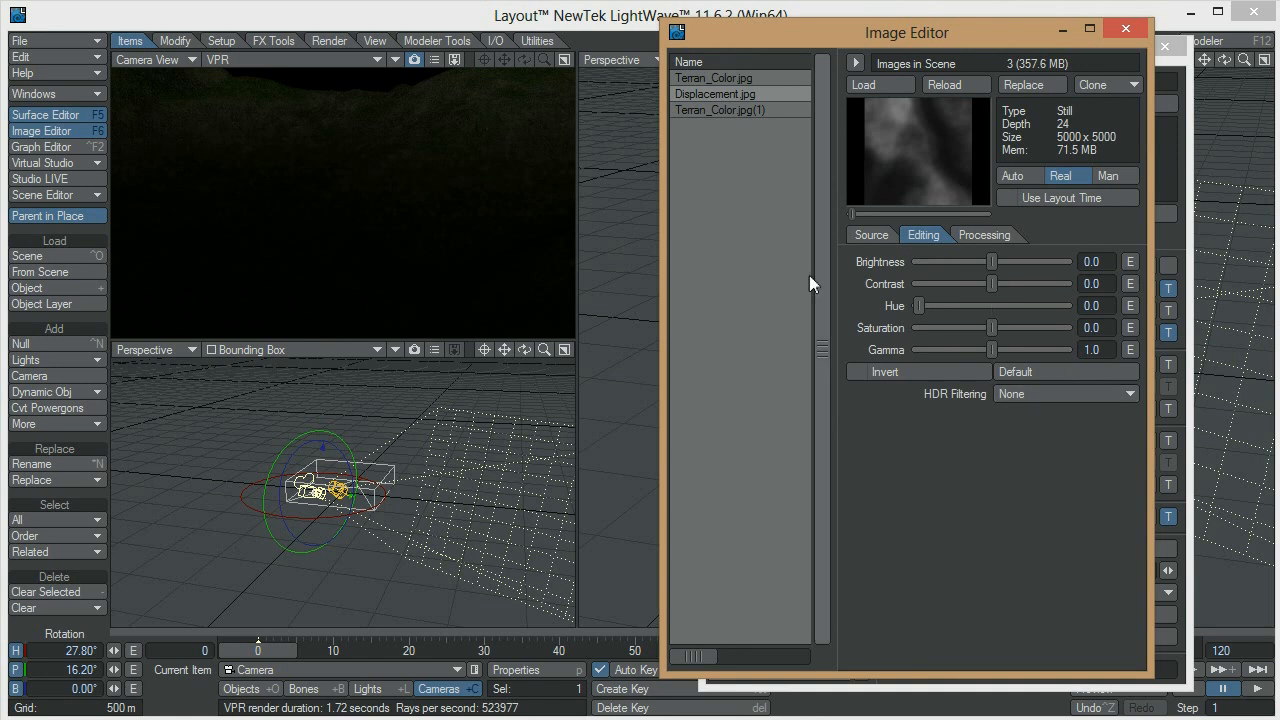
pyautogui.click(1039, 261)
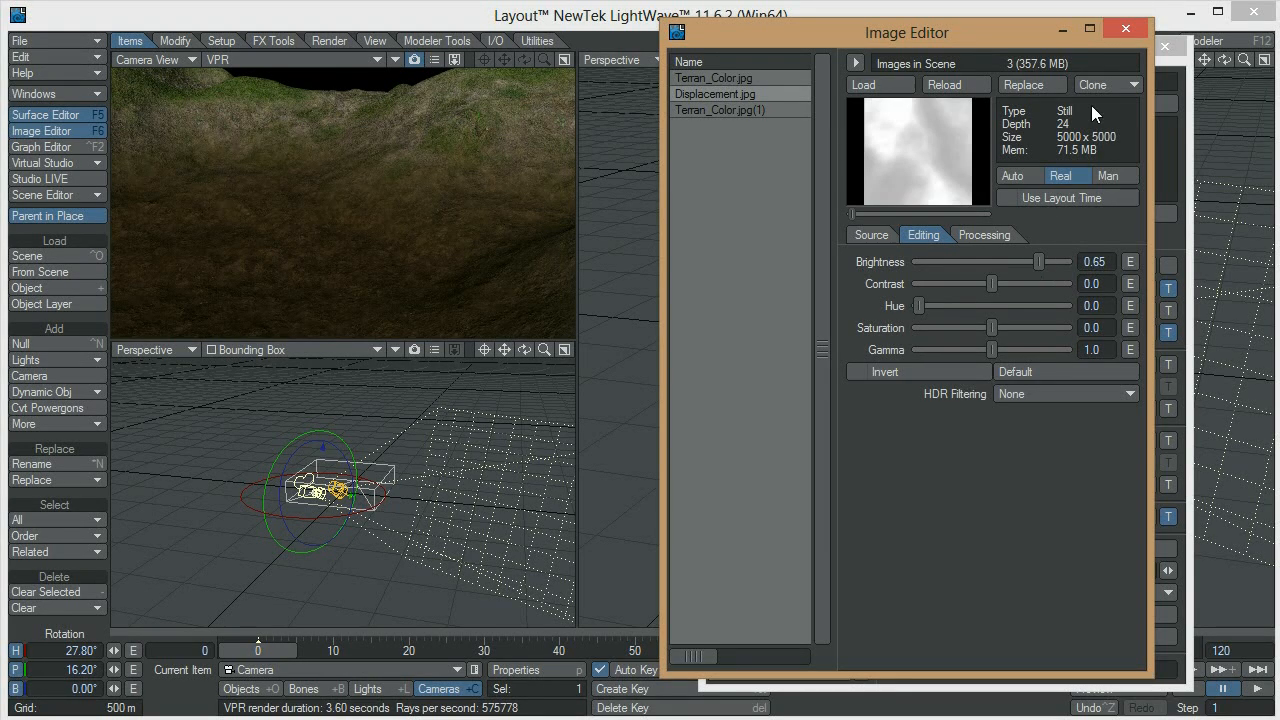
pyautogui.click(1125, 29)
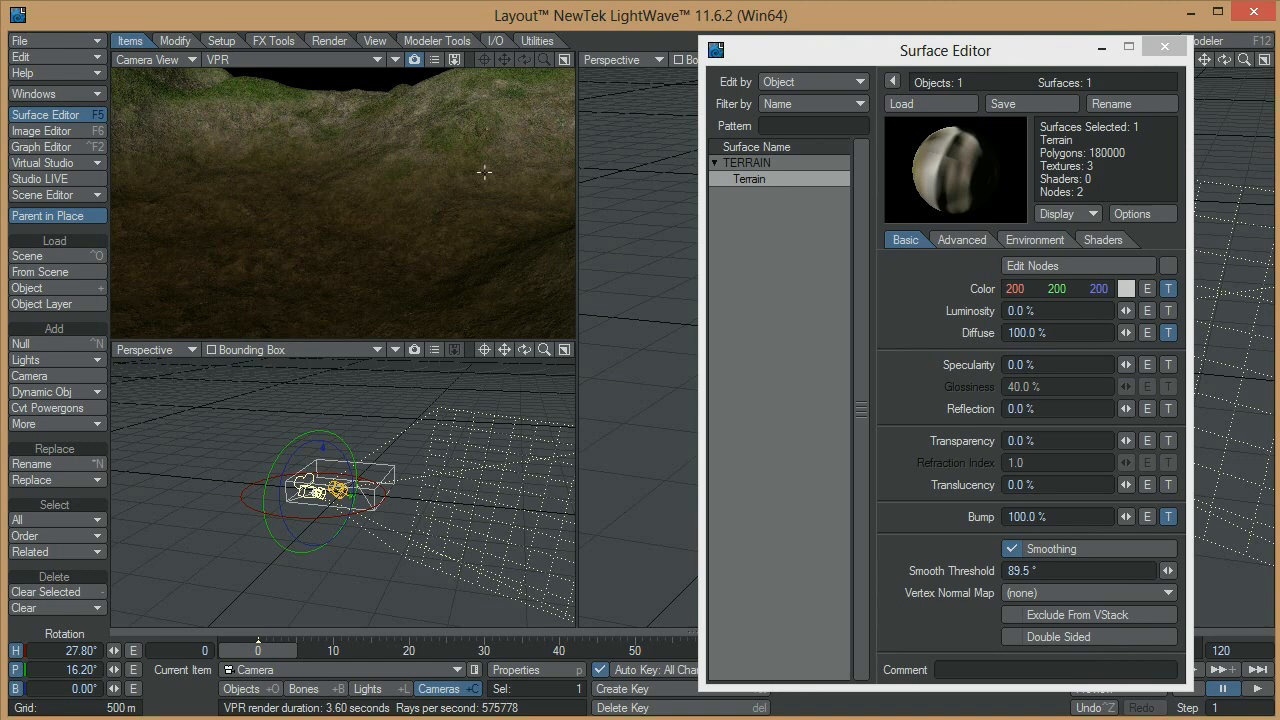
# Copy the selected Displacement.jpg layer from the Terrain's Diffuse texture
pyautogui.click(1168, 364)
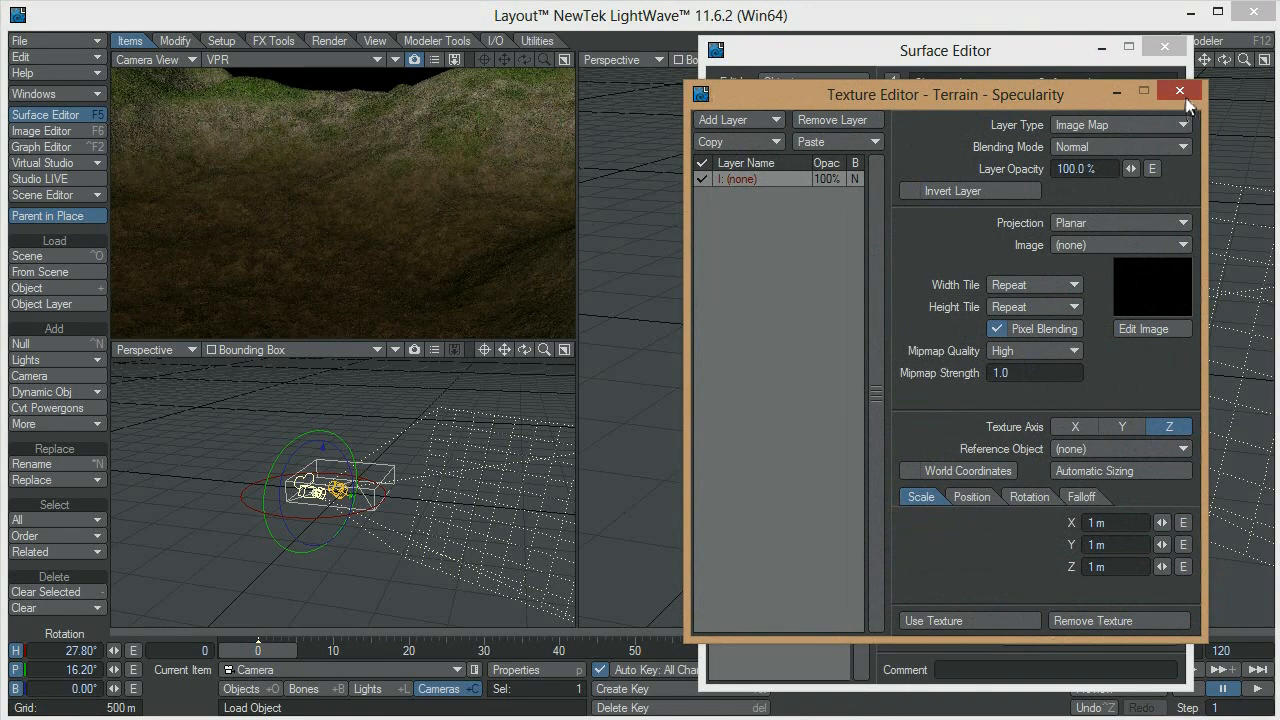
pyautogui.click(1179, 91)
pyautogui.click(1167, 331)
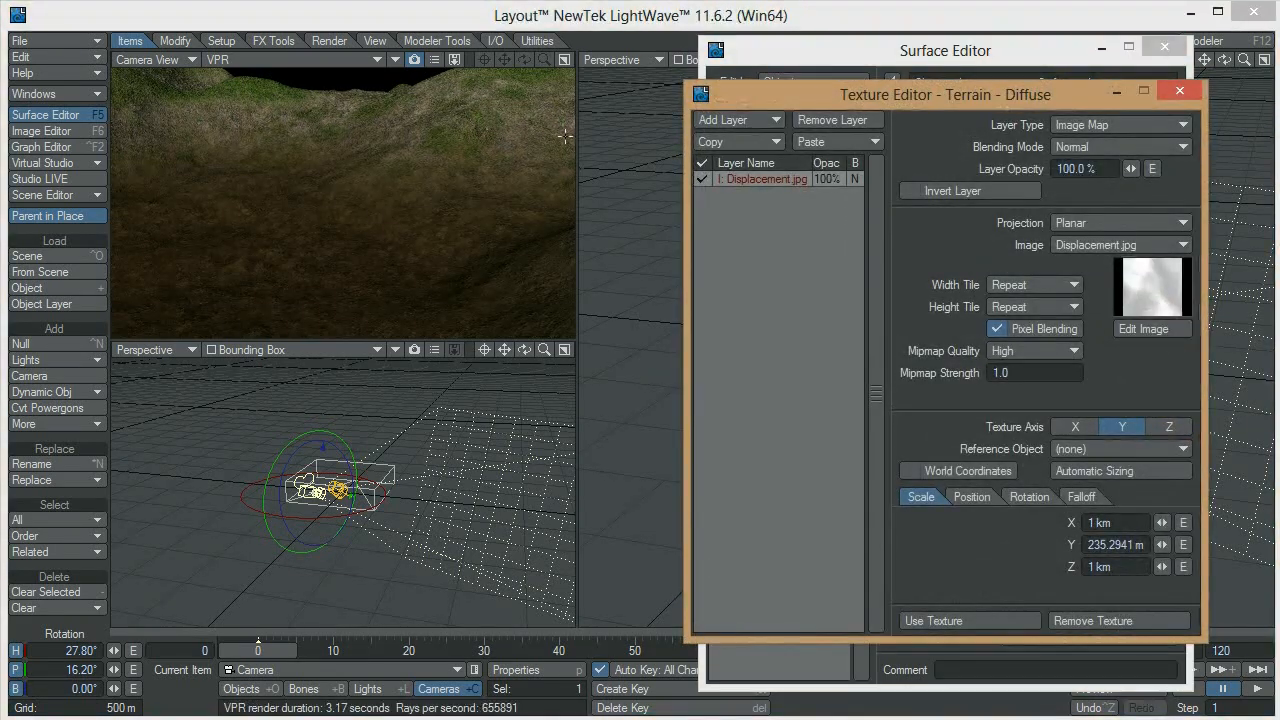
pyautogui.click(726, 143)
pyautogui.click(717, 147)
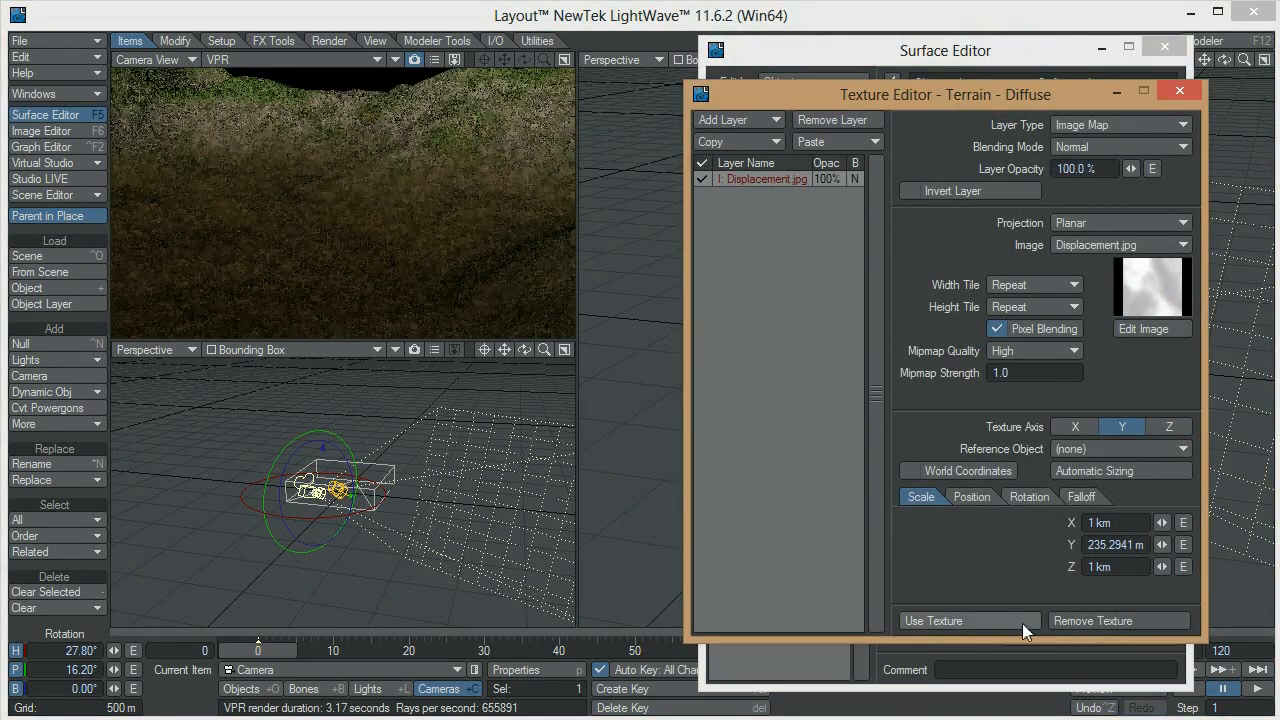
pyautogui.click(1022, 621)
# Replace the empty layer of the Terrain's Specularity texture with the copied Displacement.jpg layer and apply the texture
pyautogui.click(1167, 364)
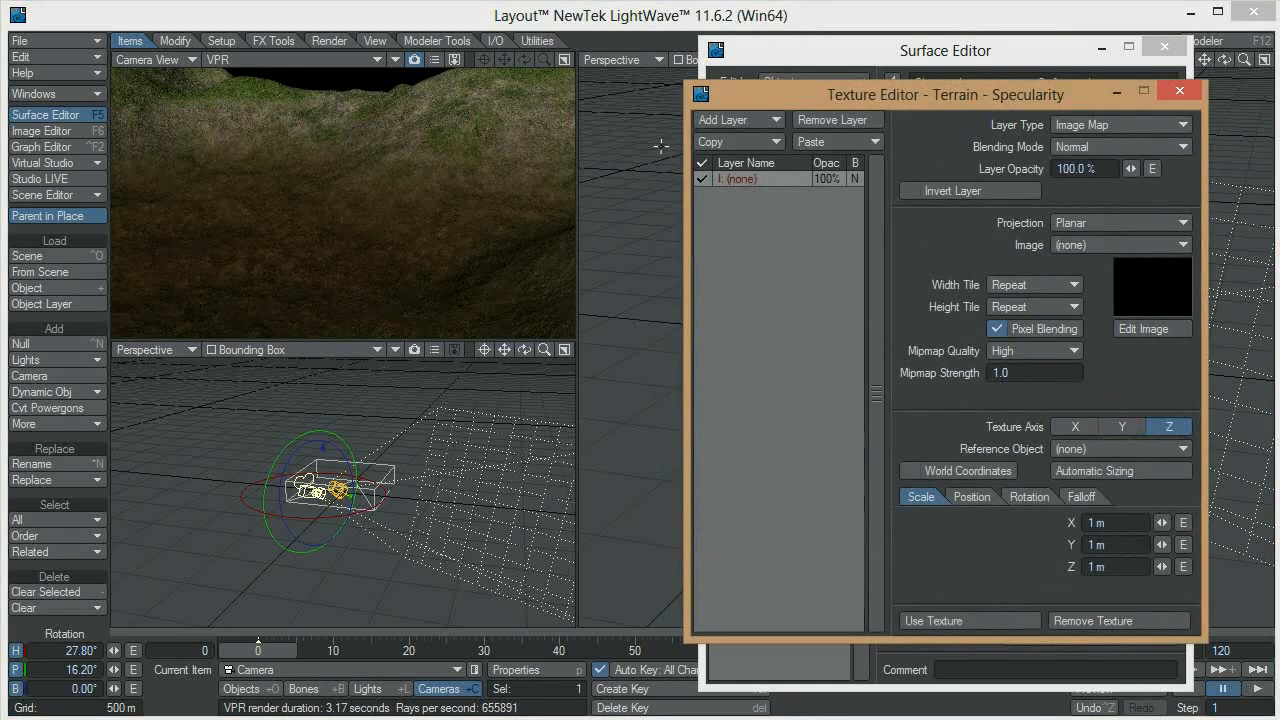
pyautogui.click(833, 143)
pyautogui.click(828, 142)
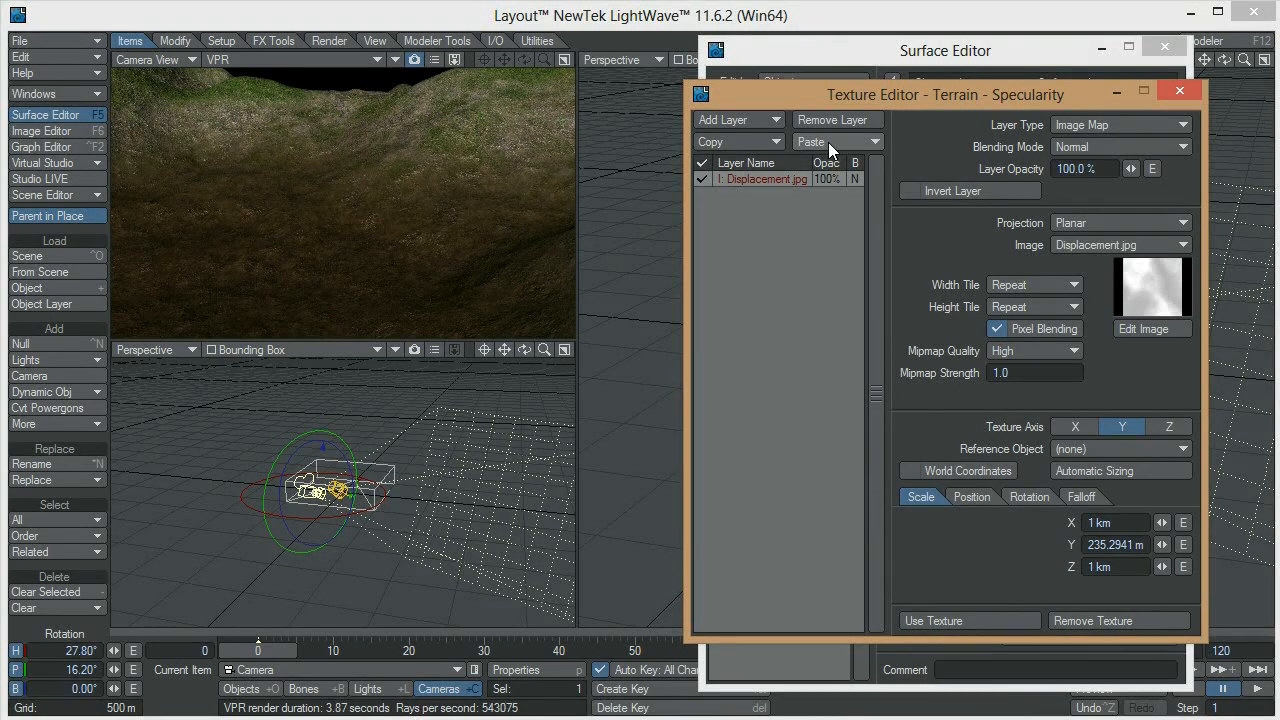
pyautogui.click(952, 621)
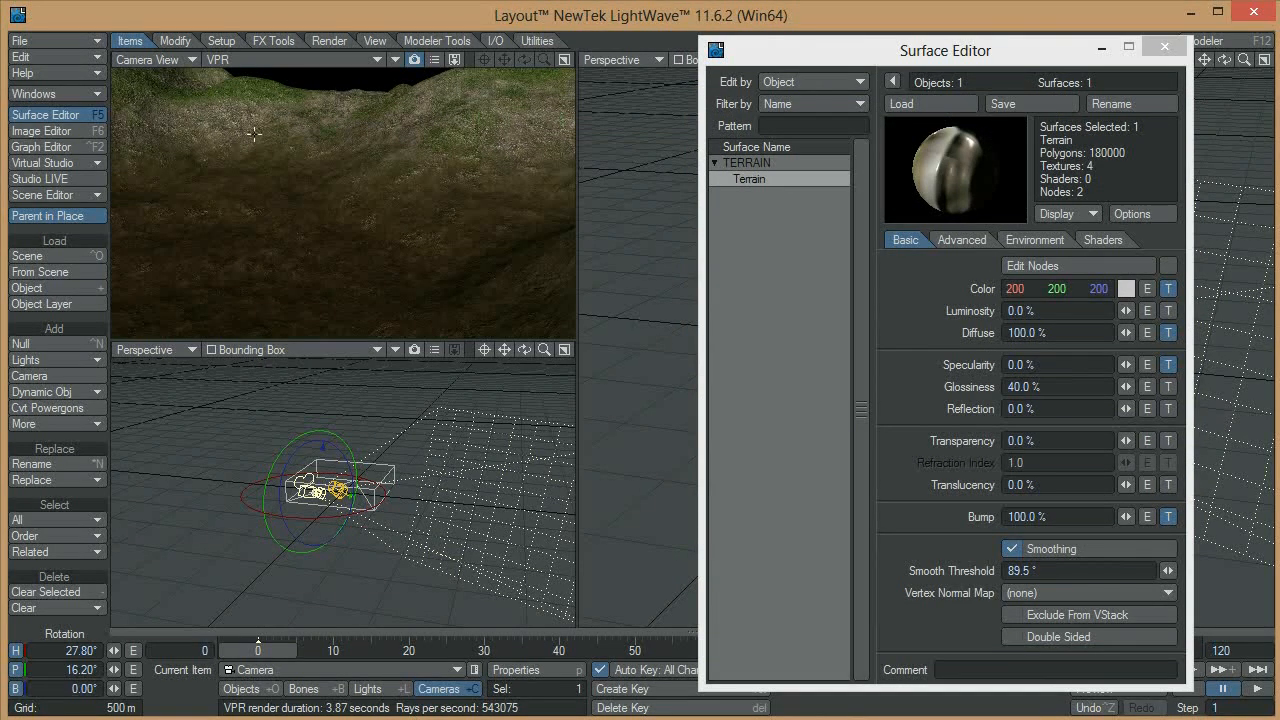
# Set the Displacement.jpg layer's opacity in the Specularity texture to 20%, apply the texture and close the Surface Editor
pyautogui.click(1168, 364)
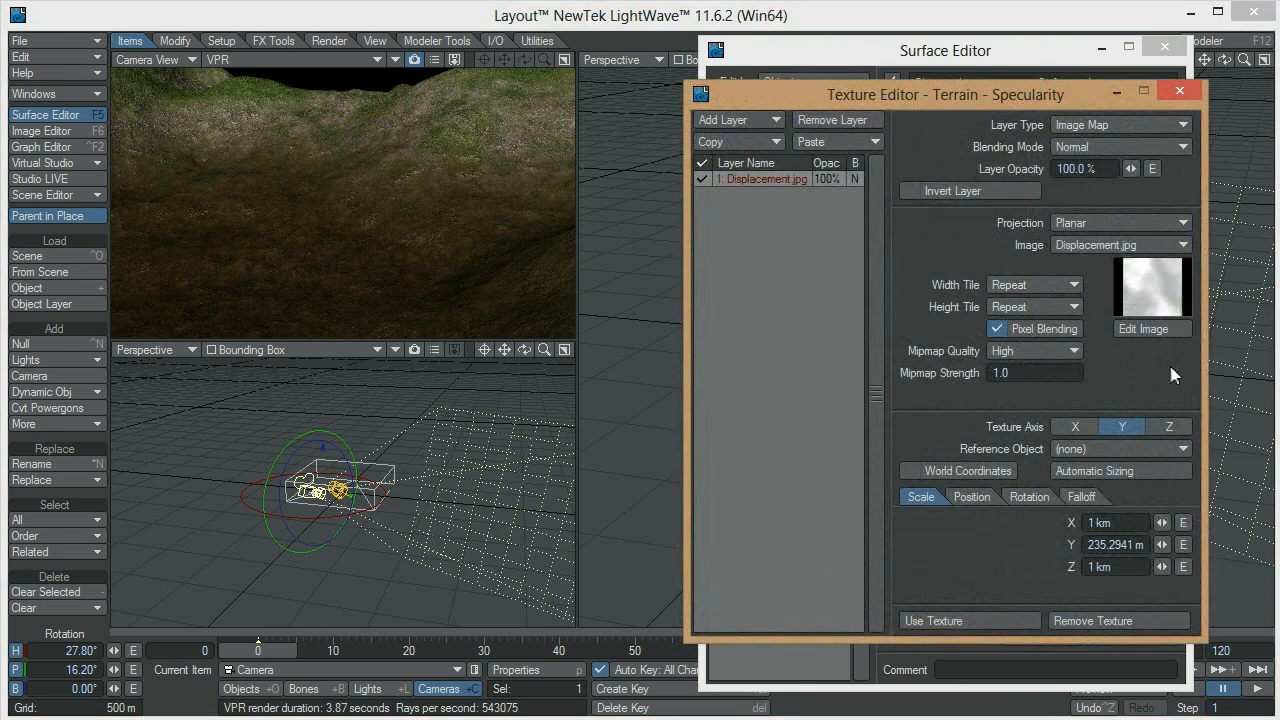
pyautogui.click(1108, 170)
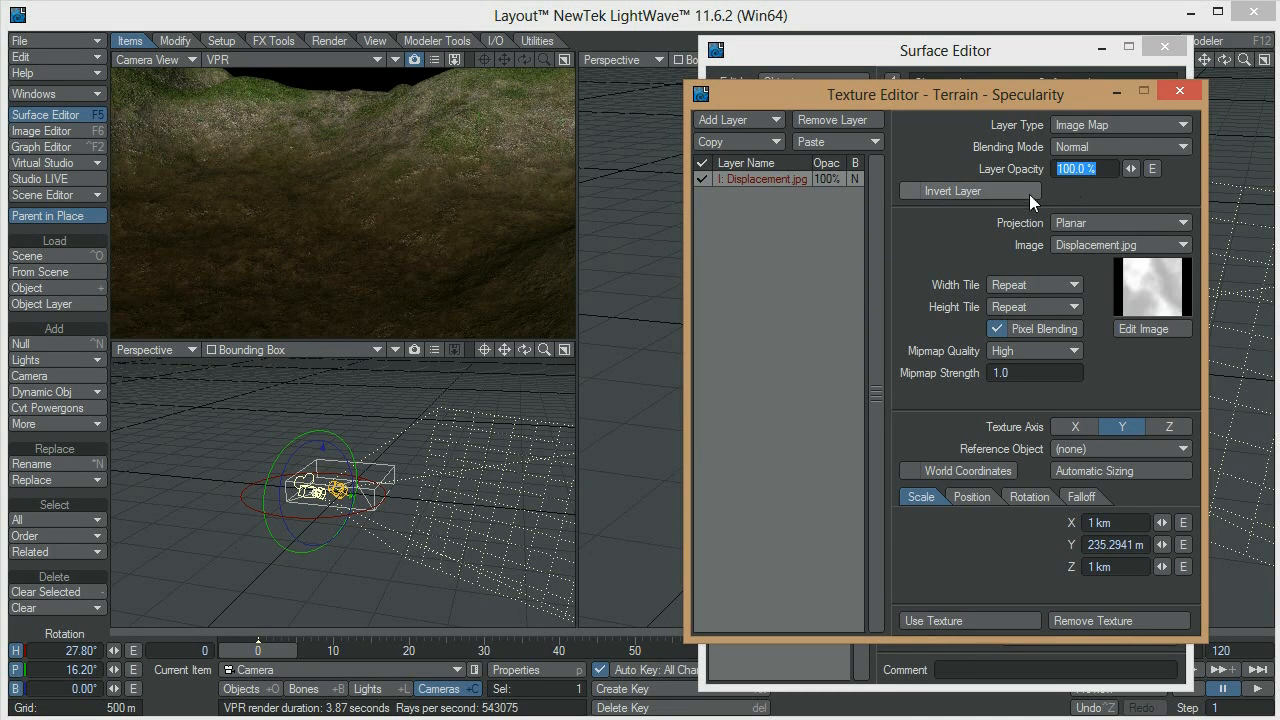
pyautogui.write('20')
pyautogui.press('Return')
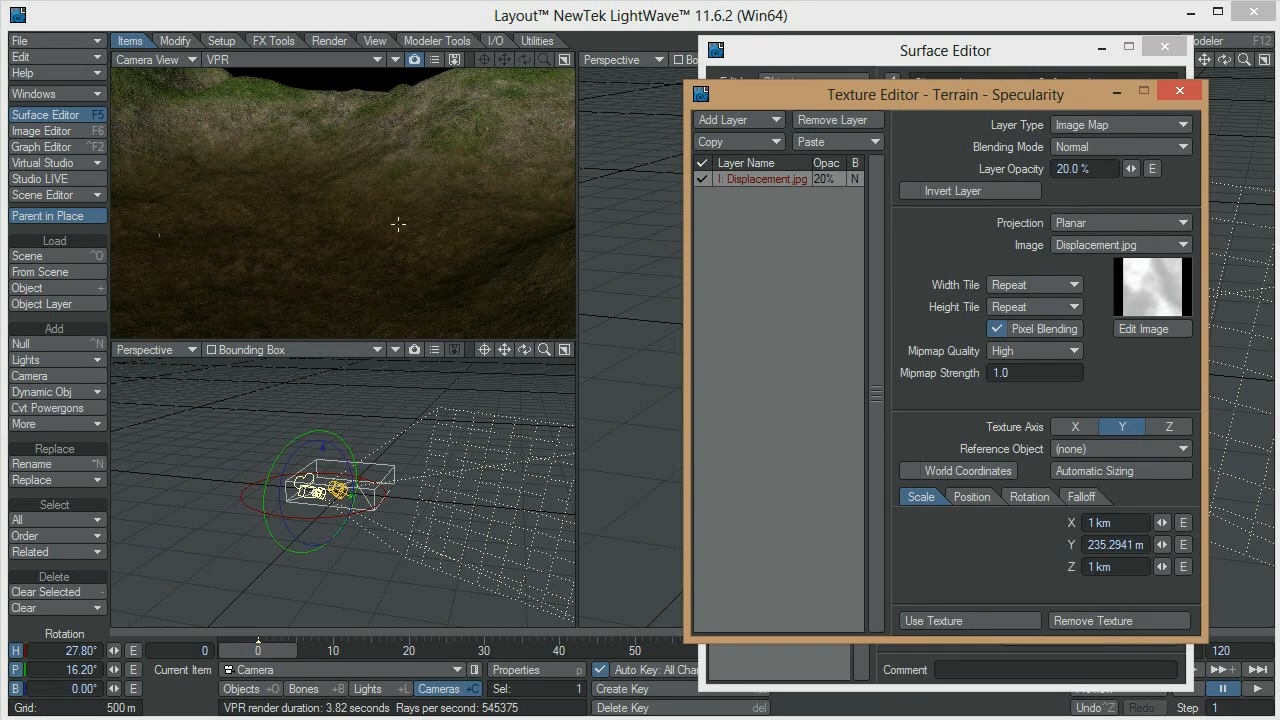
pyautogui.click(955, 621)
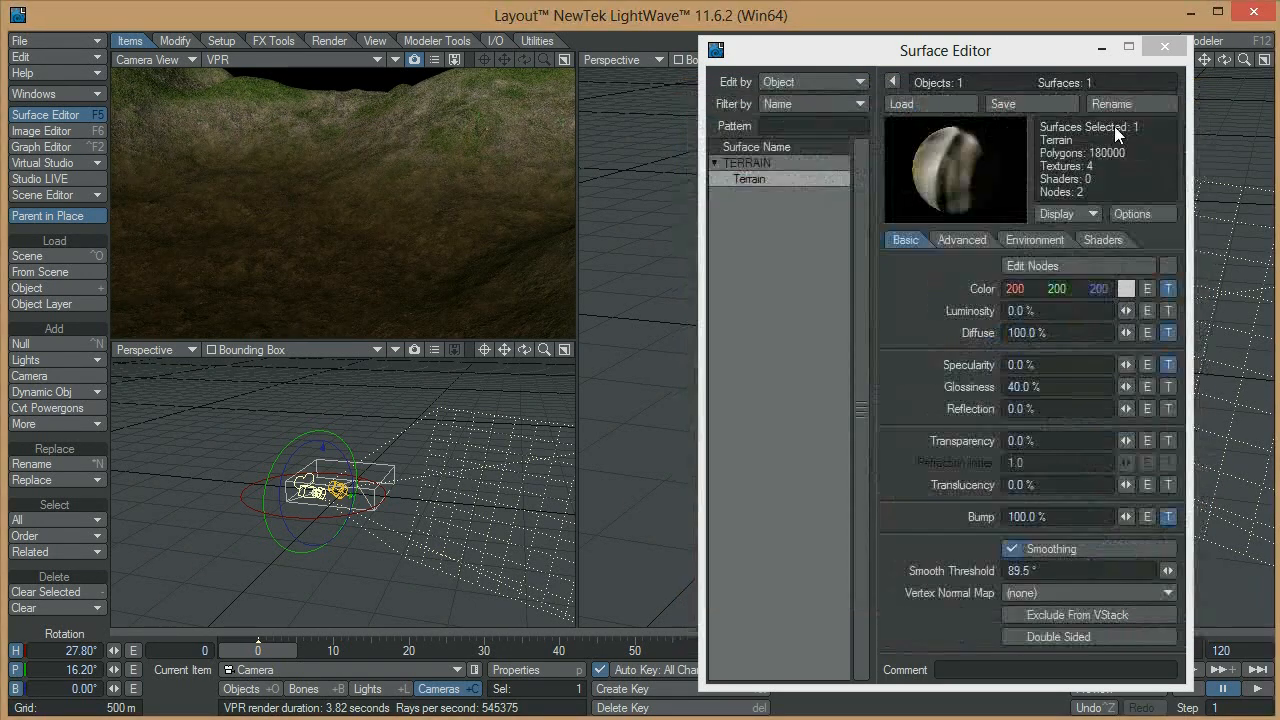
pyautogui.press('F5')
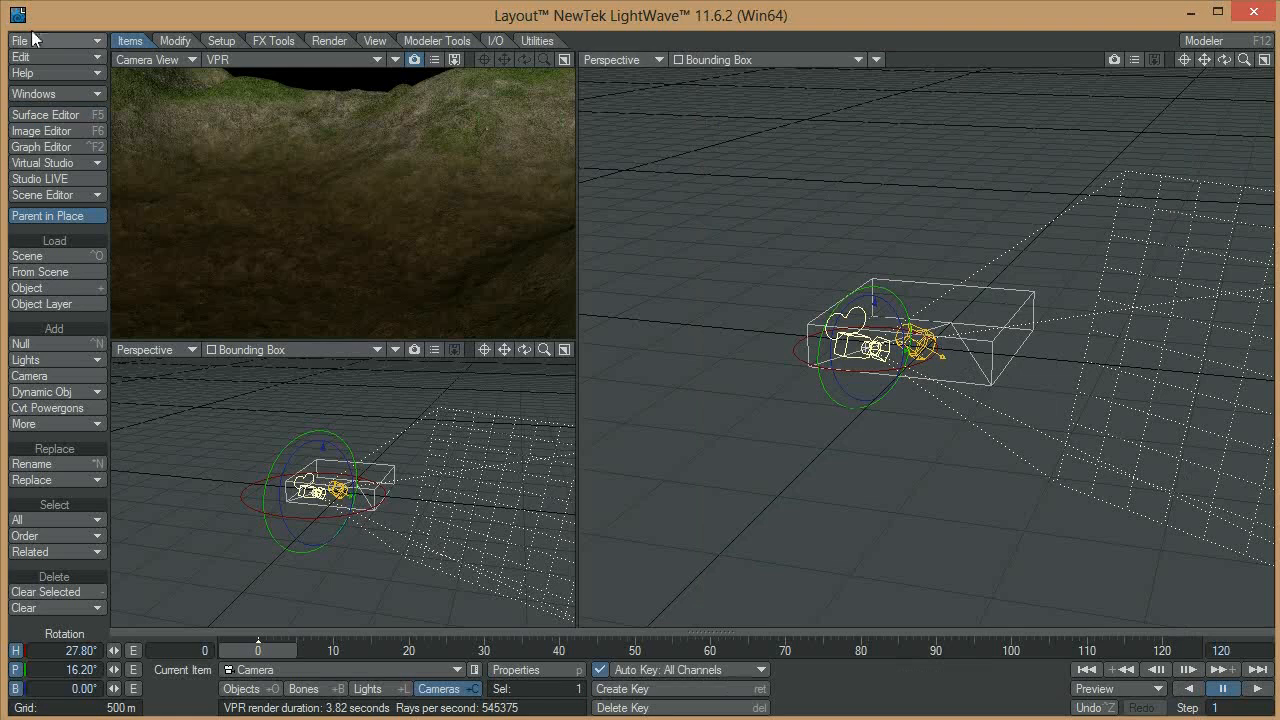
# Save all objects in the scene, including the updated terrain surface
pyautogui.click(38, 40)
pyautogui.moveTo(108, 103)
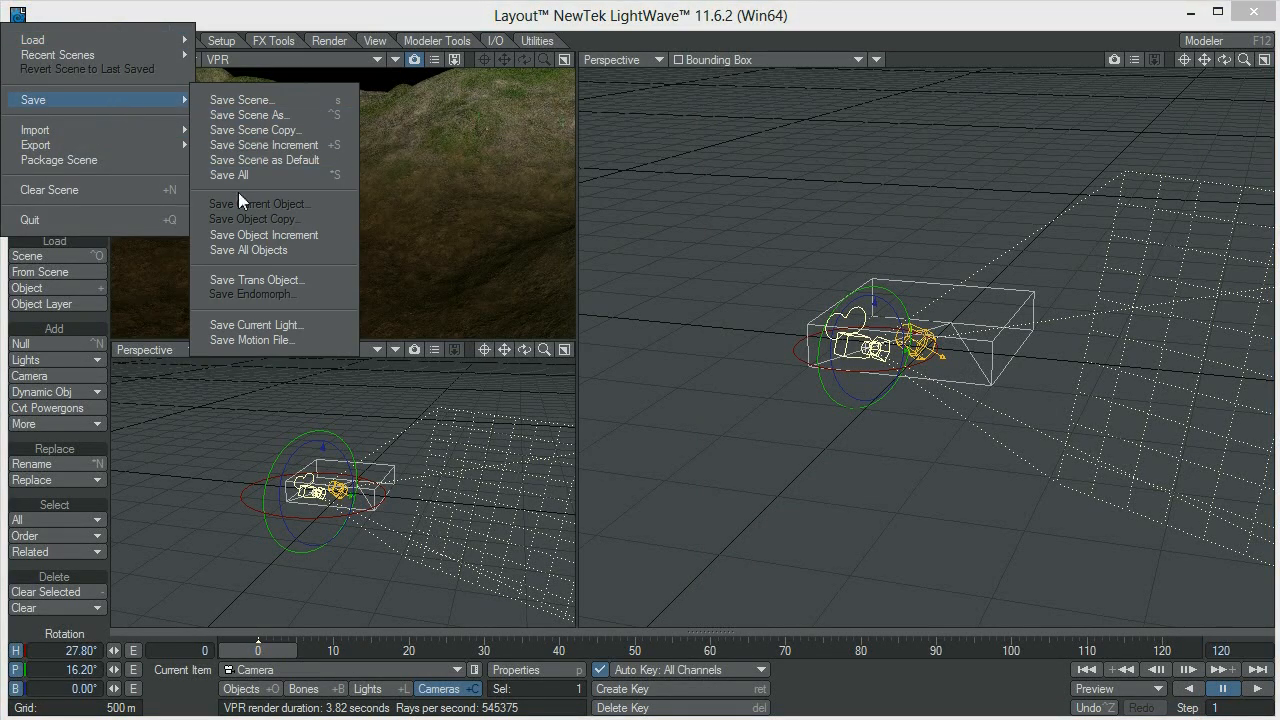
pyautogui.click(238, 249)
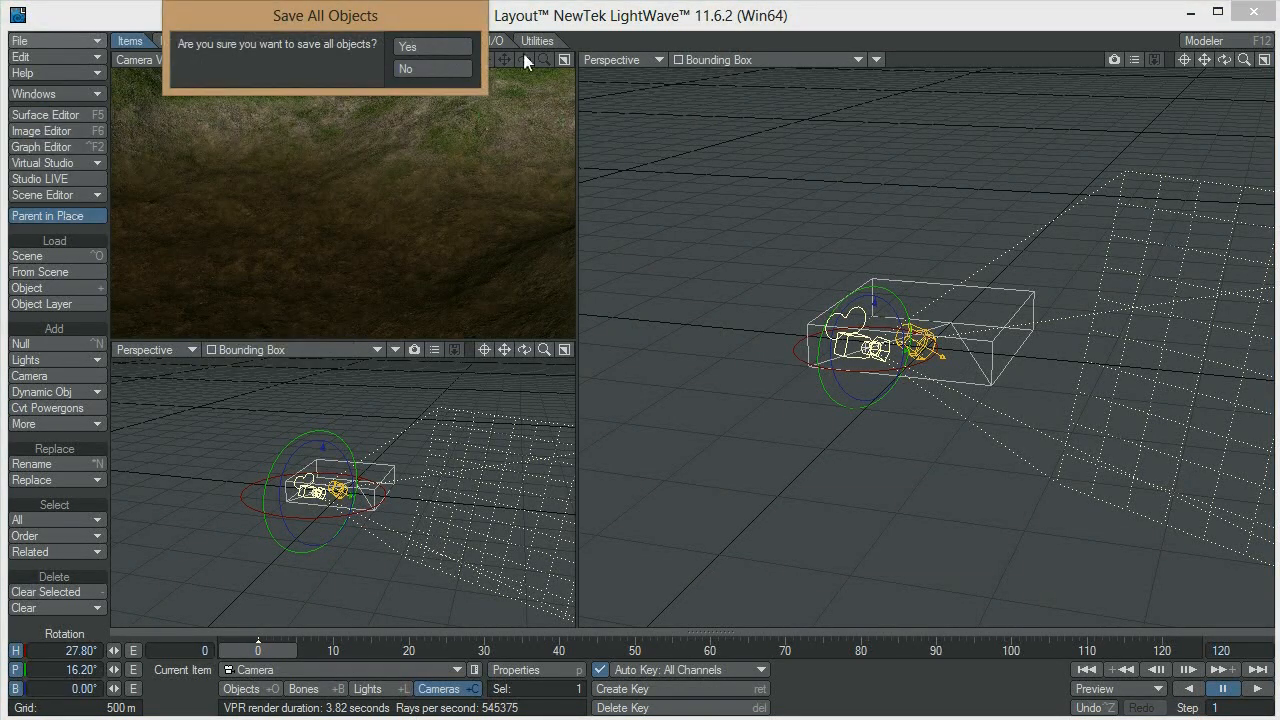
pyautogui.click(438, 45)
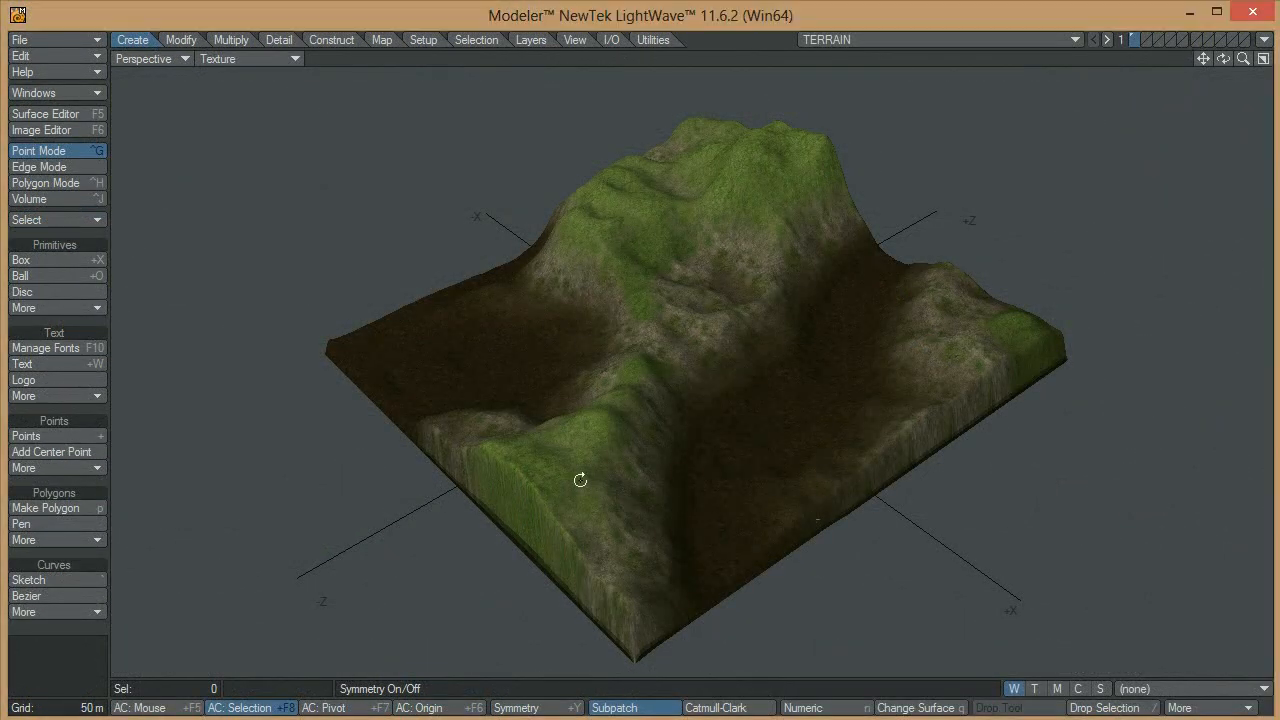
# Switch to Modeler, make the TERRAIN object's empty second layer active and show the first layer as background
pyautogui.keyDown('alt'); pyautogui.moveTo(583, 480); pyautogui.dragTo(704, 408); pyautogui.keyUp('alt')
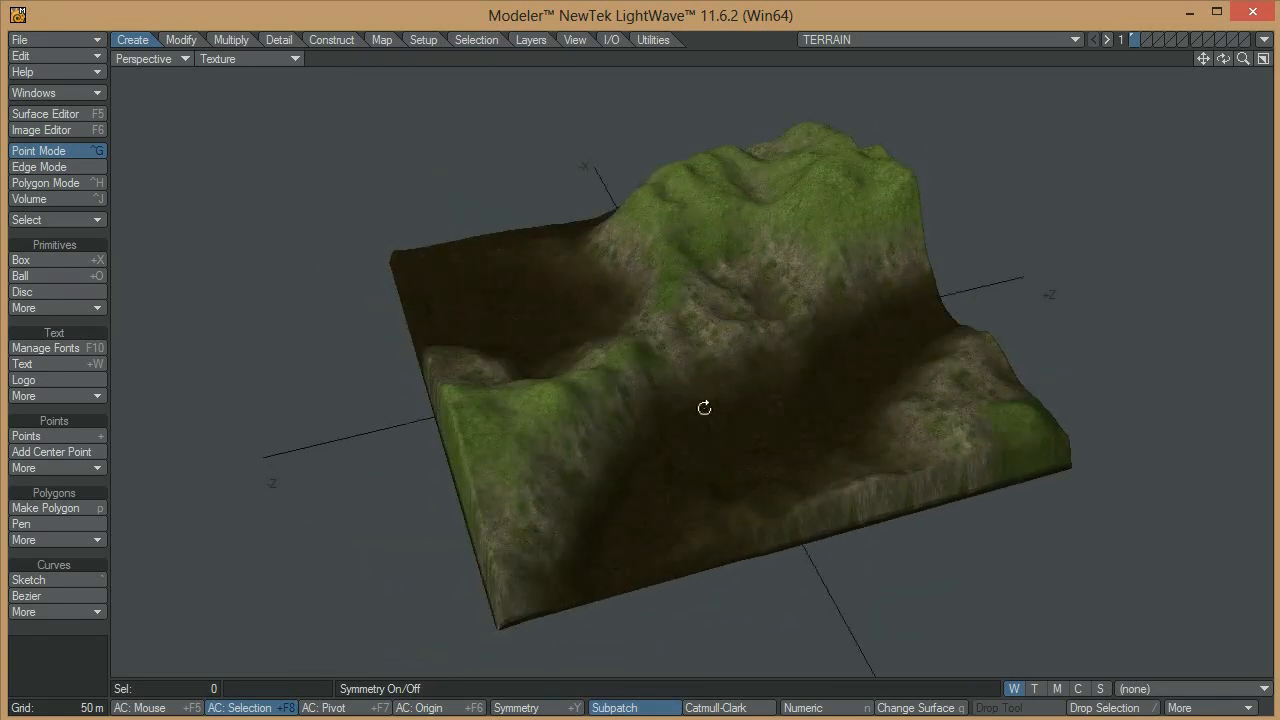
pyautogui.click(1145, 40)
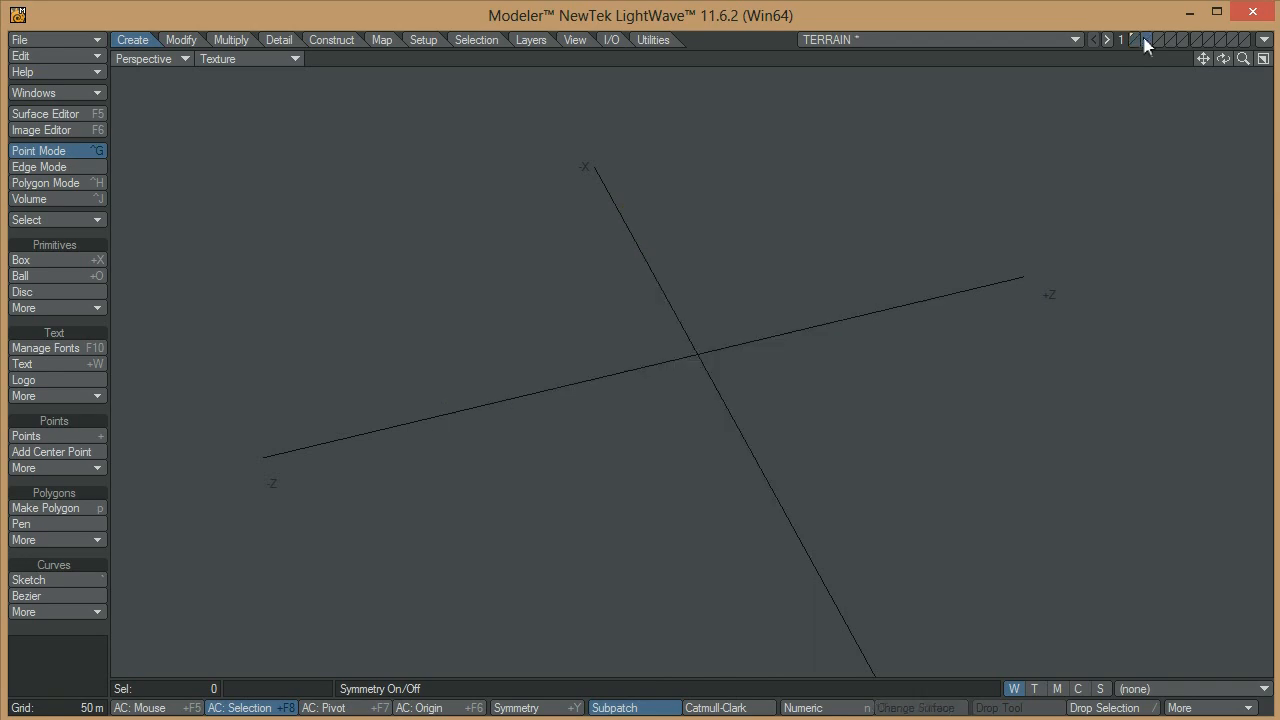
pyautogui.click(1135, 40)
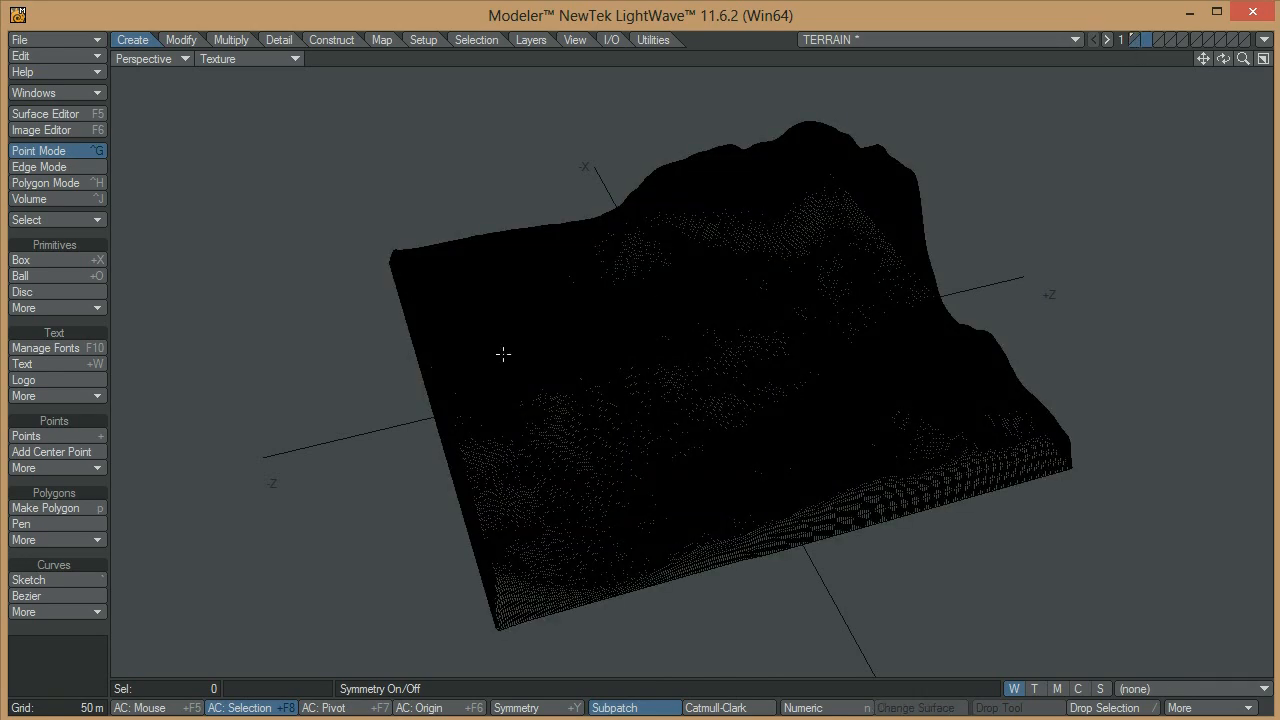
pyautogui.keyDown('alt'); pyautogui.moveTo(503, 351); pyautogui.dragTo(719, 395); pyautogui.keyUp('alt')
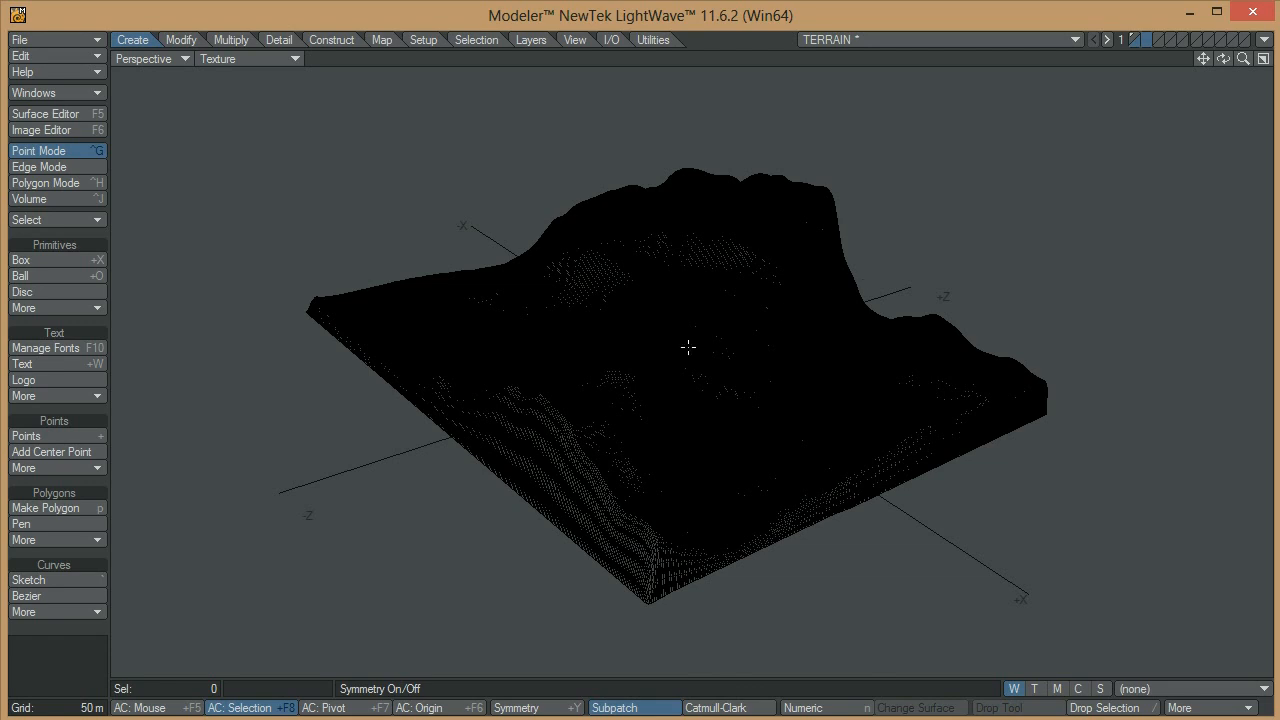
# Create a flat box 1 km wide, 0 m high and 1 km deep, centered at the origin in the second layer
pyautogui.hotkey('shift', 'x')
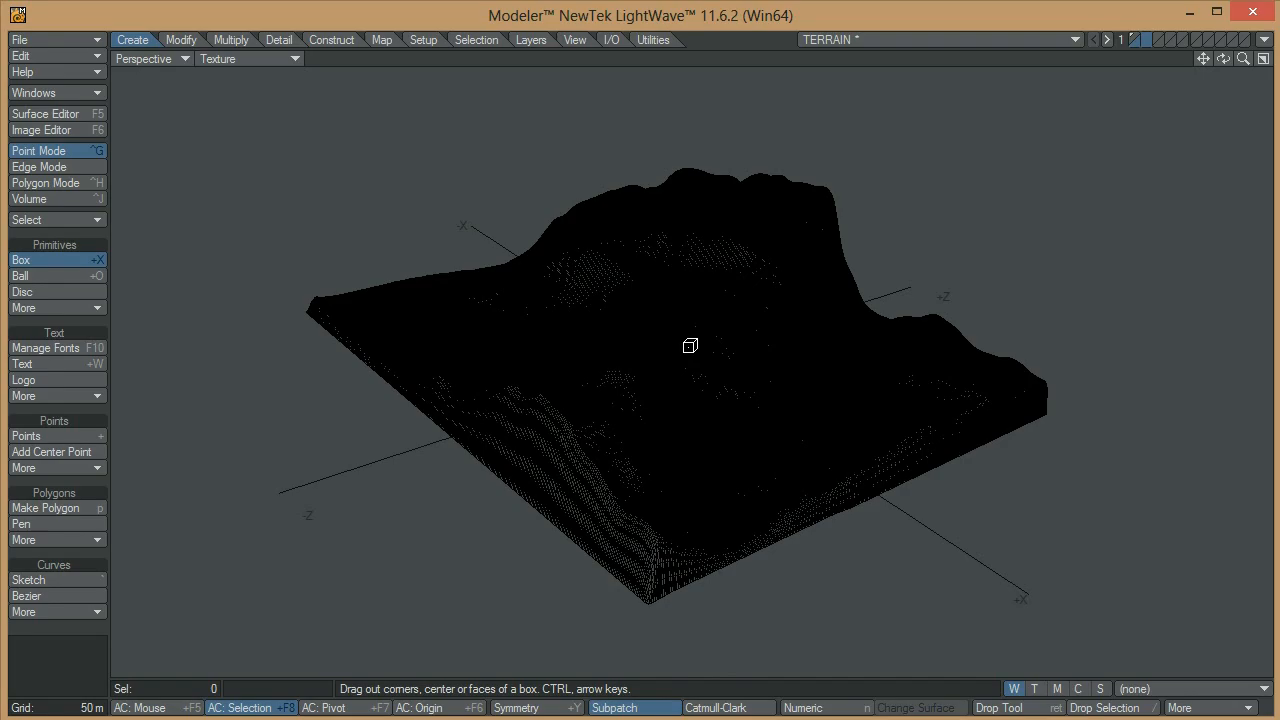
pyautogui.press('n')
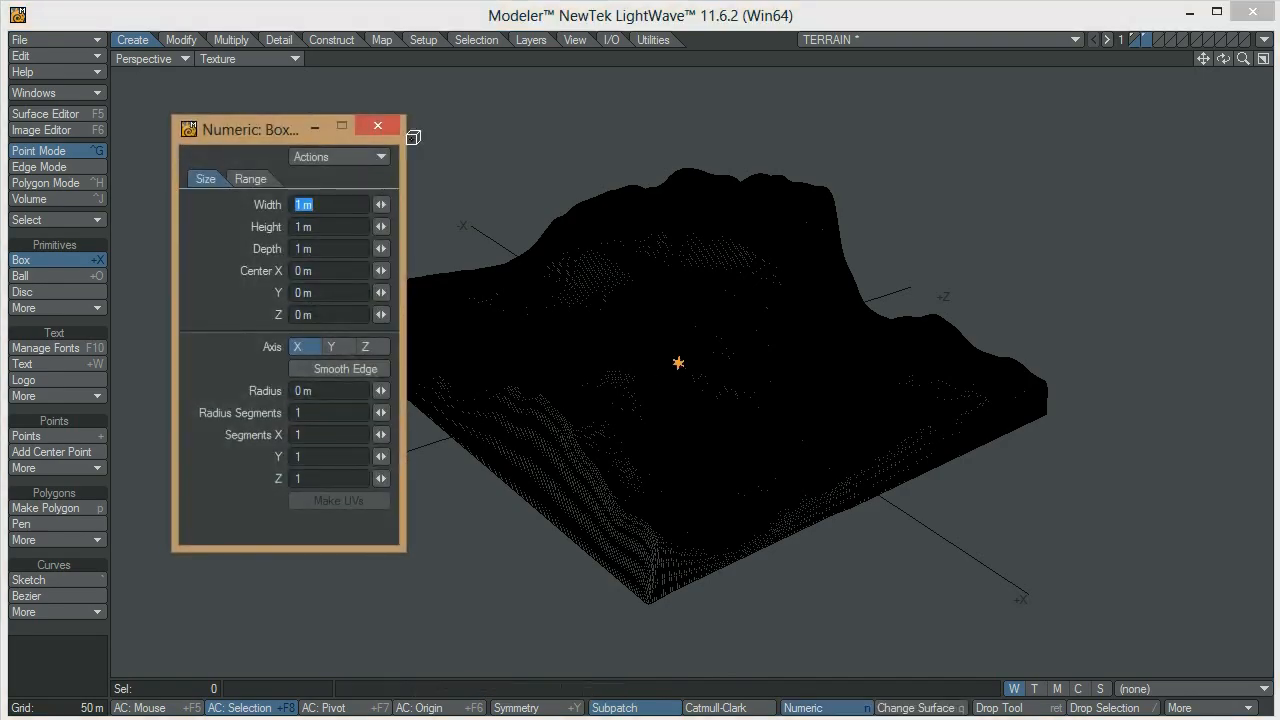
pyautogui.keyDown('ctrl'); pyautogui.keyDown('alt'); pyautogui.moveTo(677, 374); pyautogui.dragTo(486, 277); pyautogui.keyUp('alt'); pyautogui.keyUp('ctrl')
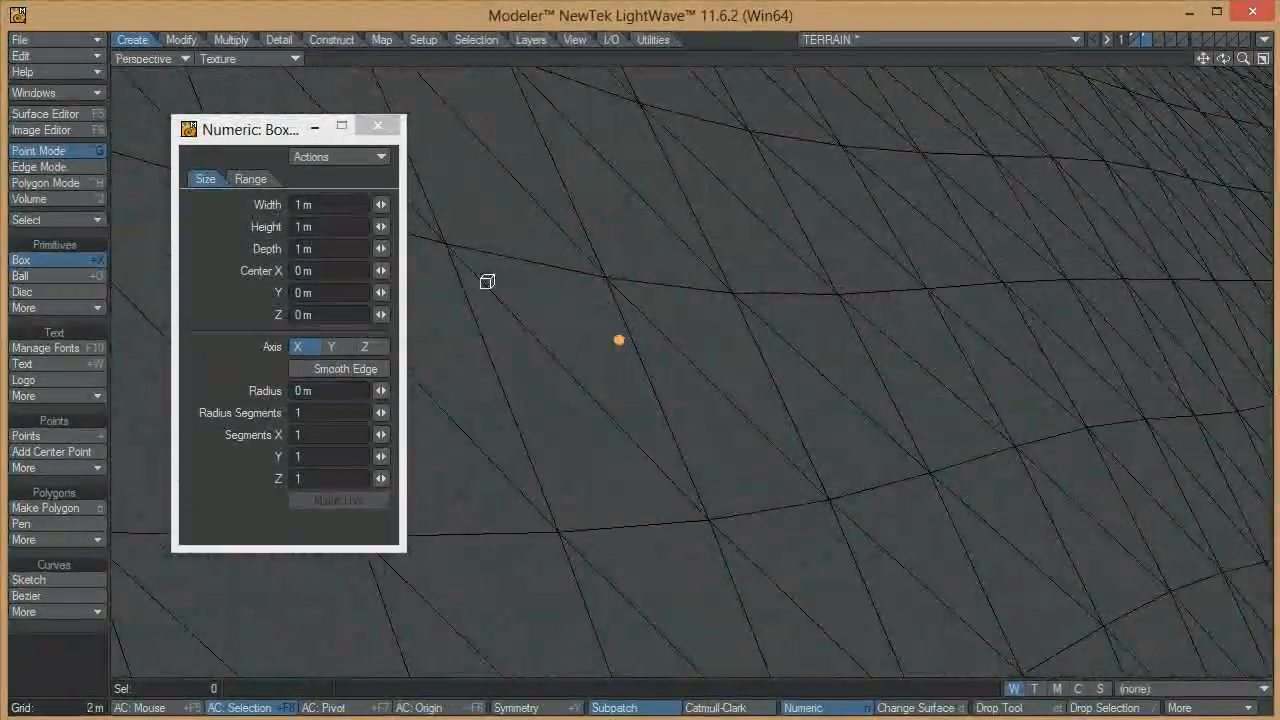
pyautogui.keyDown('ctrl'); pyautogui.keyDown('alt'); pyautogui.moveTo(811, 412); pyautogui.dragTo(451, 451); pyautogui.keyUp('alt'); pyautogui.keyUp('ctrl')
pyautogui.keyDown('alt'); pyautogui.moveTo(886, 380); pyautogui.dragTo(830, 450); pyautogui.keyUp('alt')
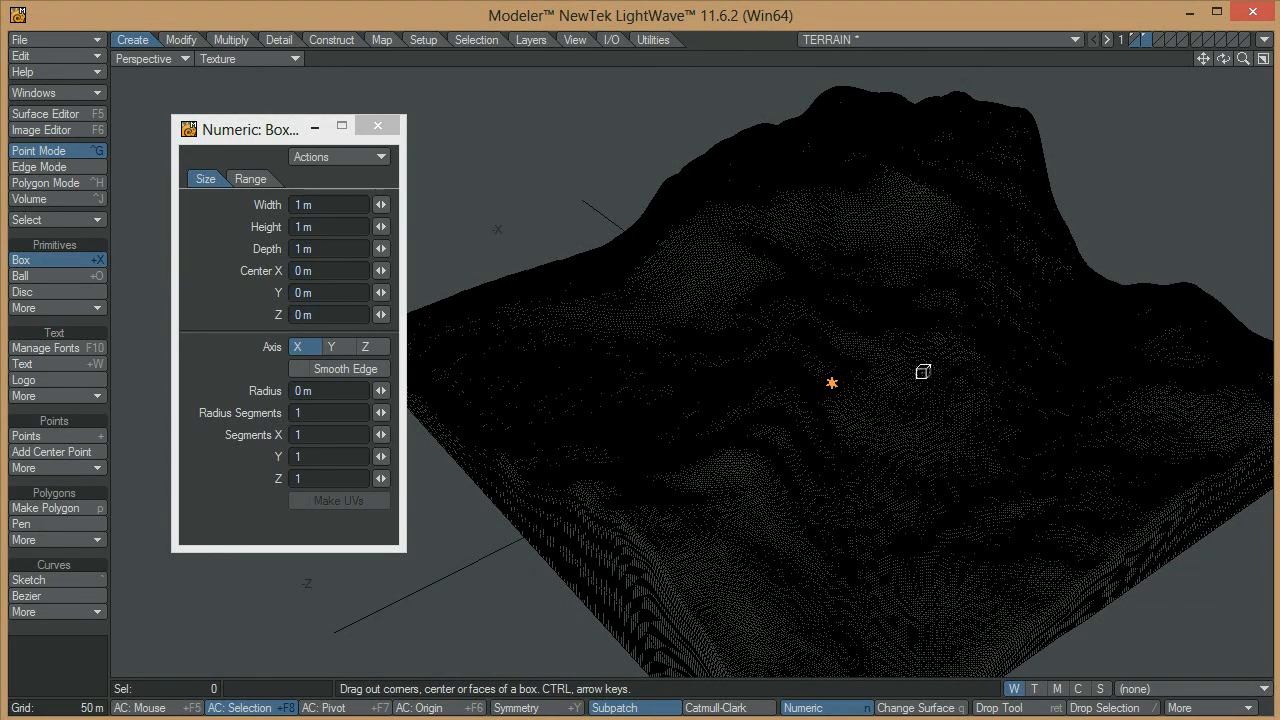
pyautogui.click(313, 205)
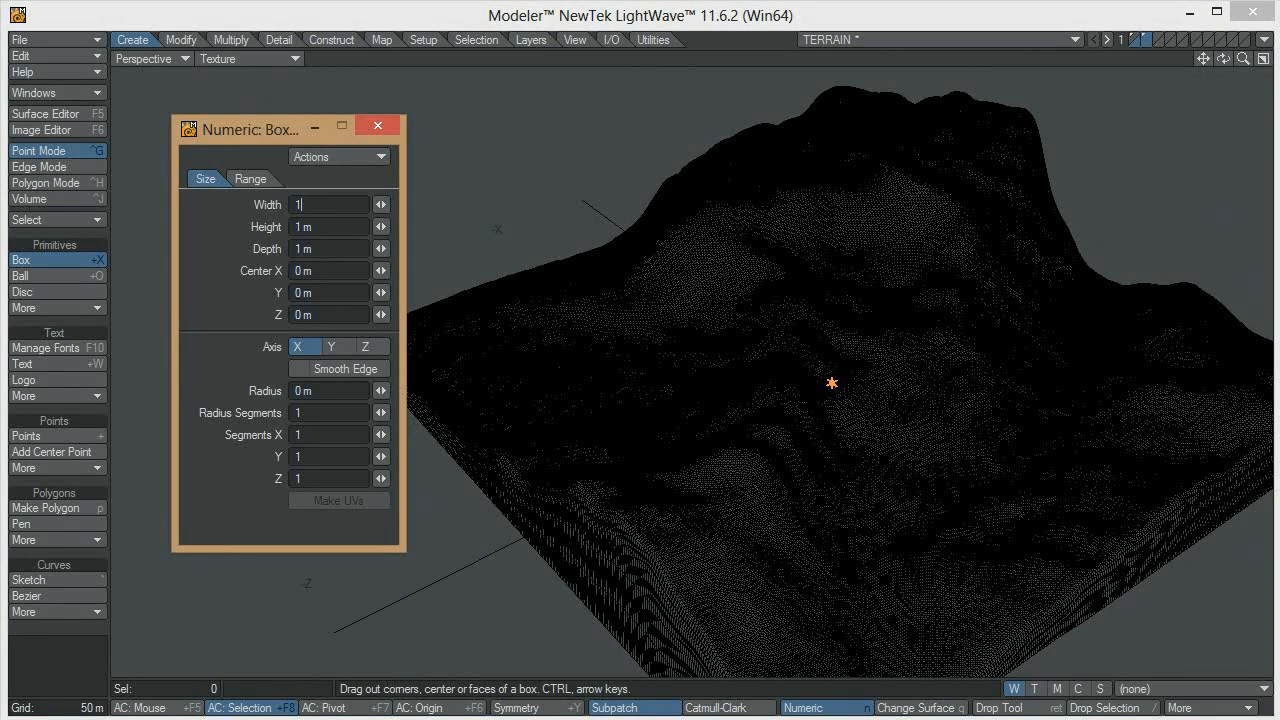
pyautogui.write('1km')
pyautogui.press('Tab')
pyautogui.write('0')
pyautogui.press('Tab')
pyautogui.write('1')
pyautogui.press('Tab')
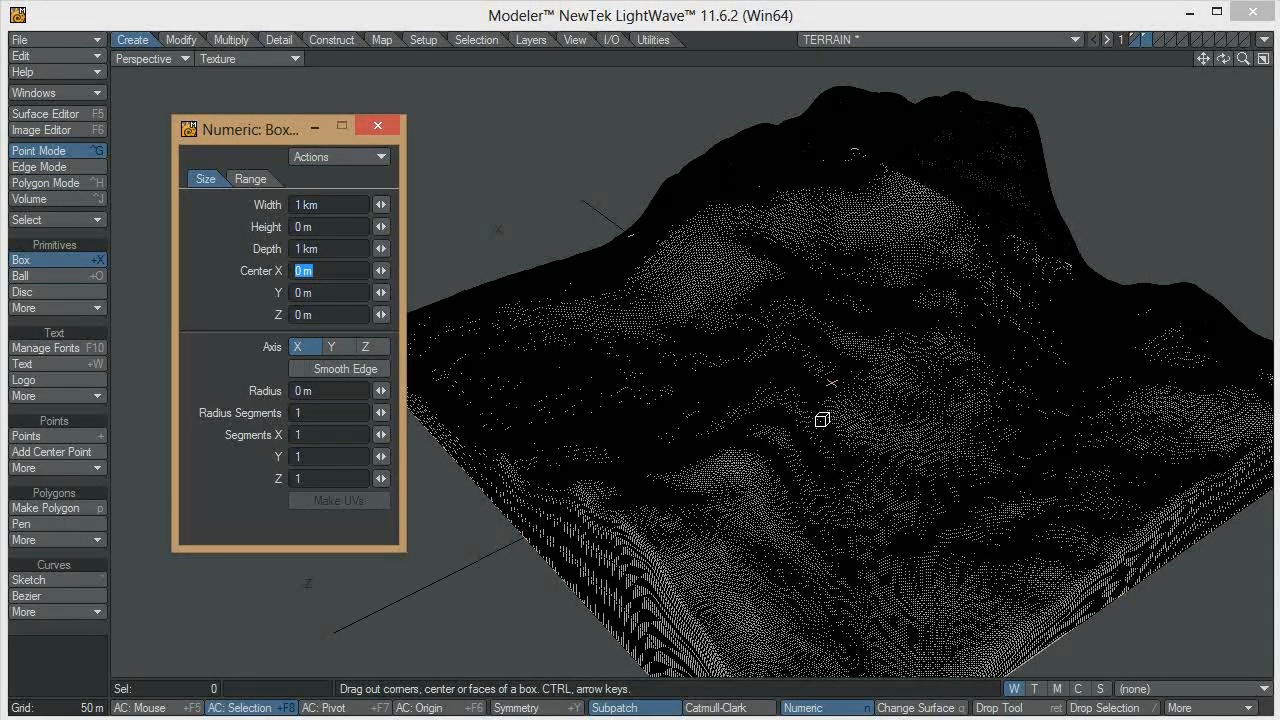
pyautogui.press('Return')
pyautogui.press('Return')
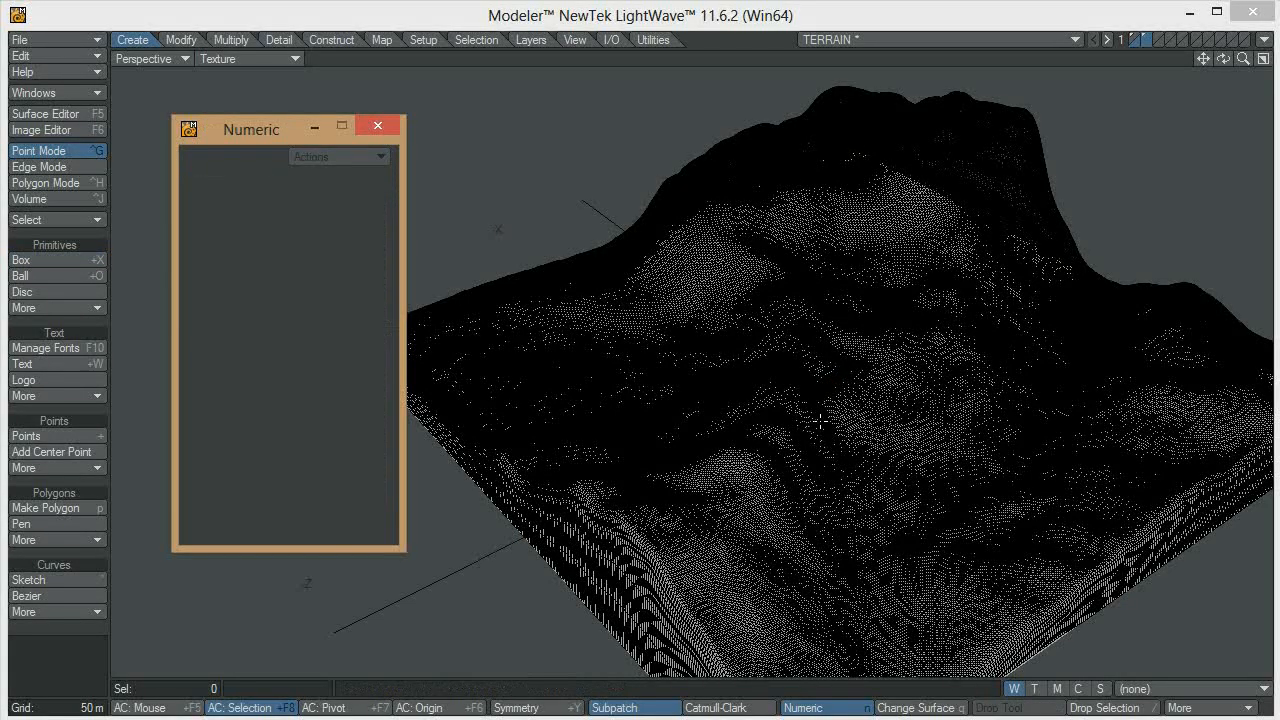
pyautogui.click(382, 127)
# Assign a new surface named Water with smoothing enabled to the flat box
pyautogui.keyDown('alt'); pyautogui.moveTo(567, 403); pyautogui.dragTo(666, 359); pyautogui.keyUp('alt')
pyautogui.write('q')
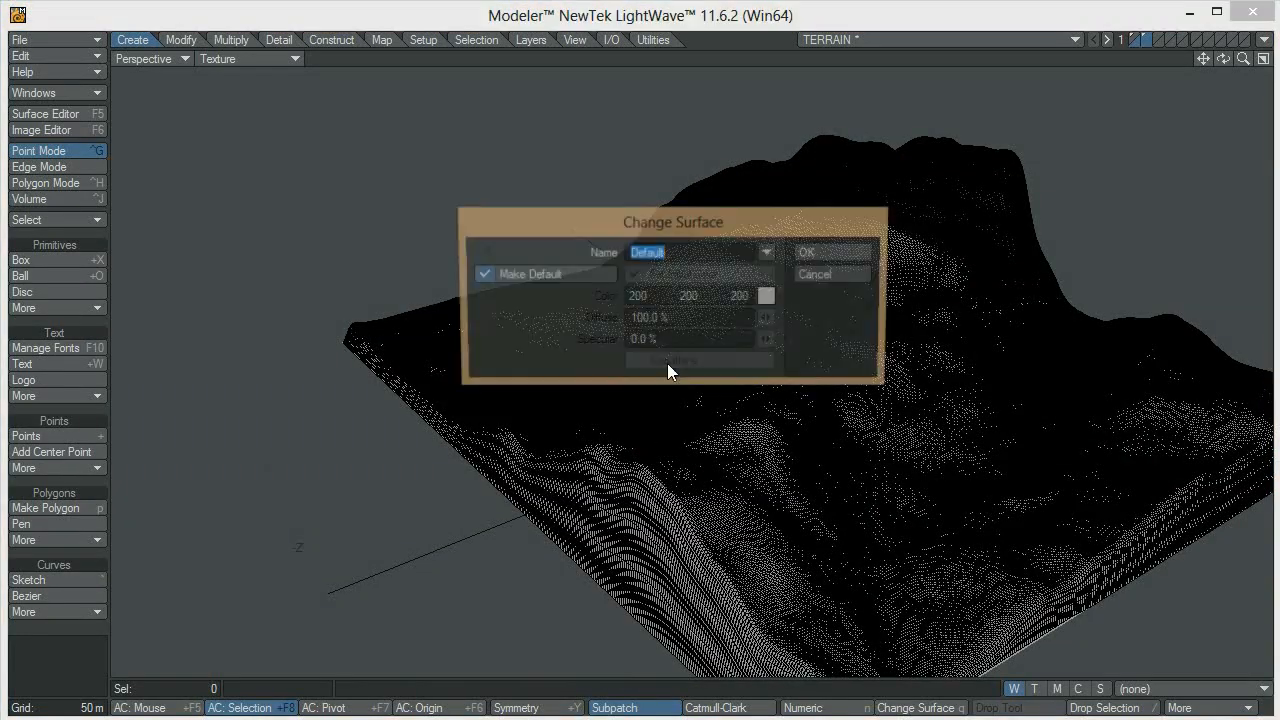
pyautogui.write('Water')
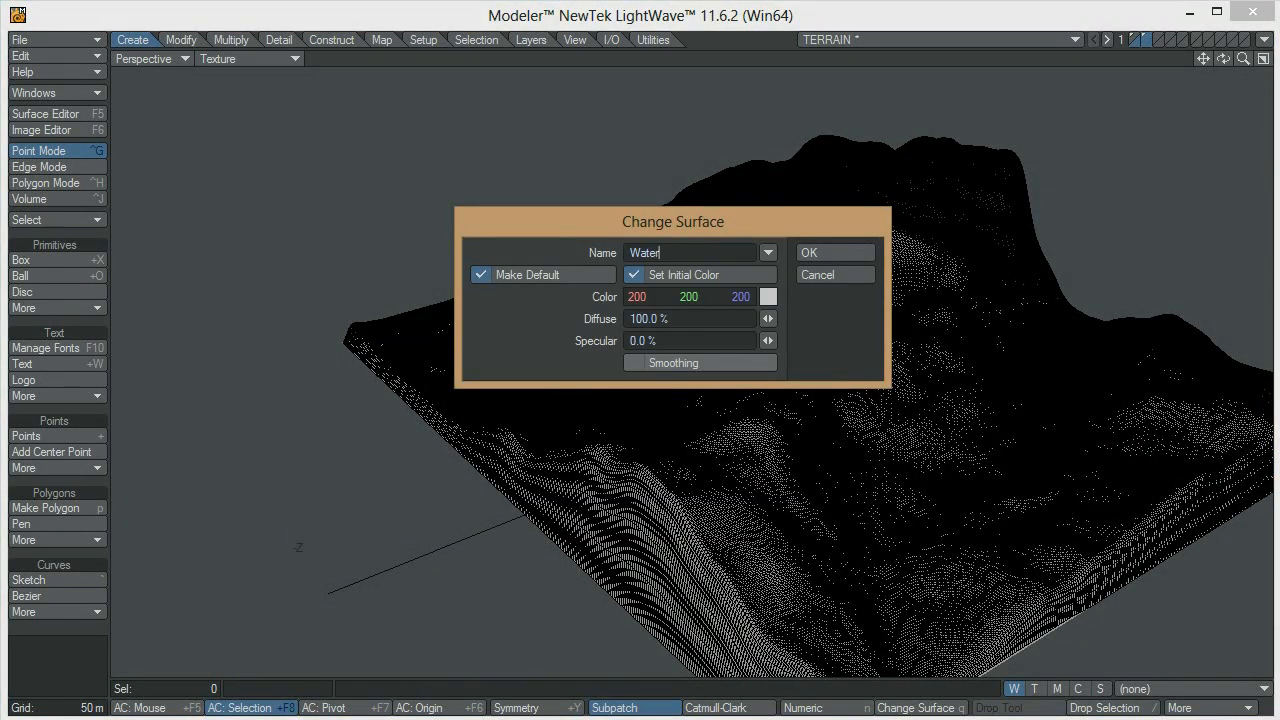
pyautogui.click(699, 364)
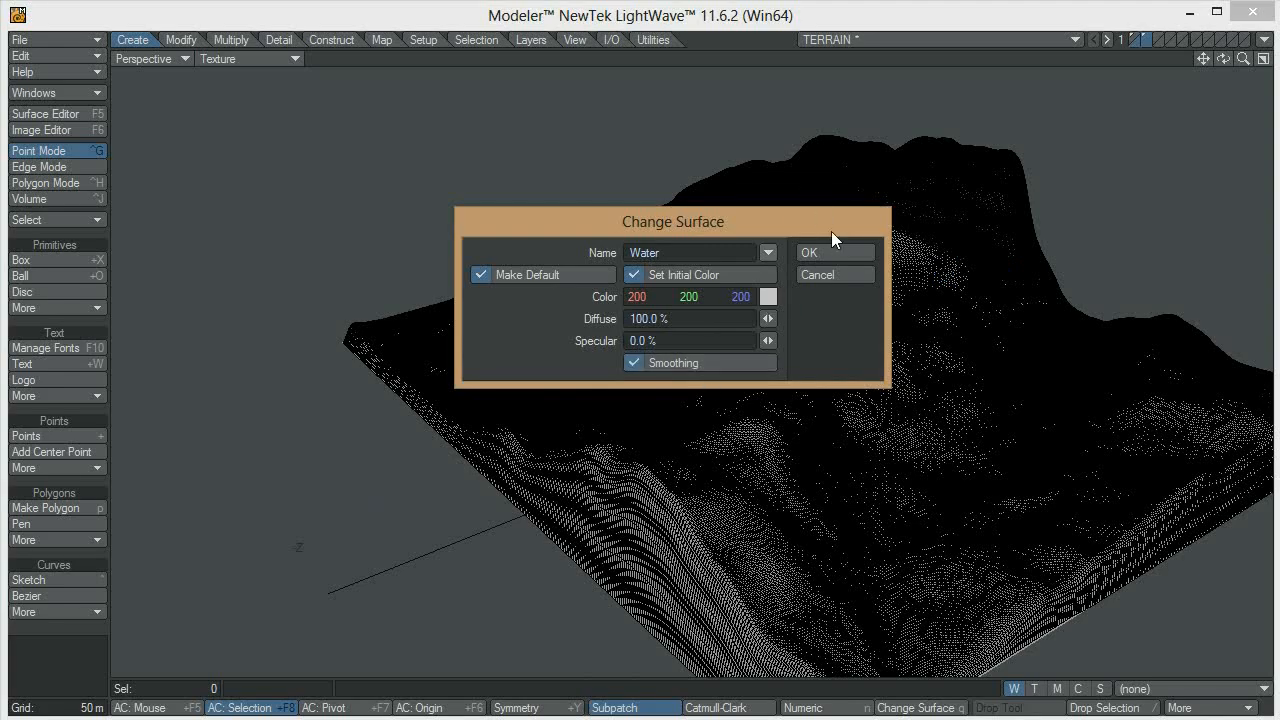
pyautogui.click(838, 251)
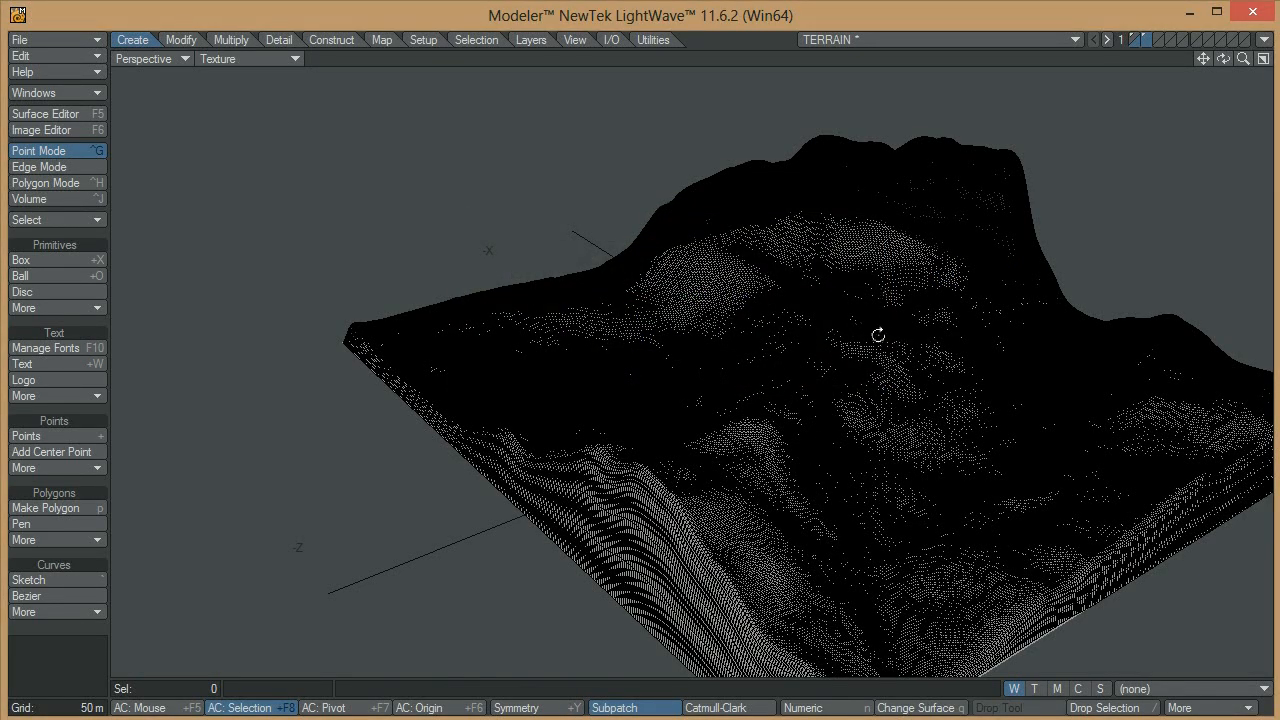
# Raise the water plane 30 m along the Y axis against the background terrain
pyautogui.keyDown('alt'); pyautogui.moveTo(878, 335); pyautogui.dragTo(711, 398); pyautogui.keyUp('alt')
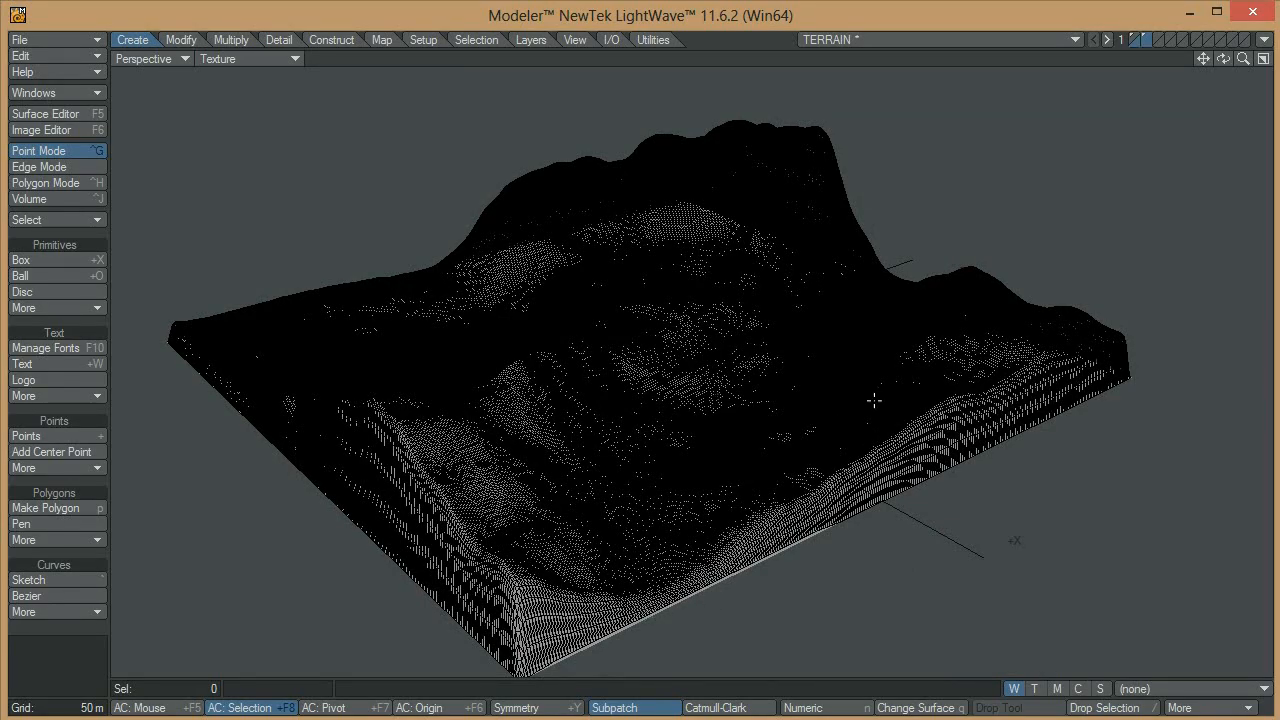
pyautogui.keyDown('alt'); pyautogui.moveTo(371, 360); pyautogui.dragTo(744, 589); pyautogui.keyUp('alt')
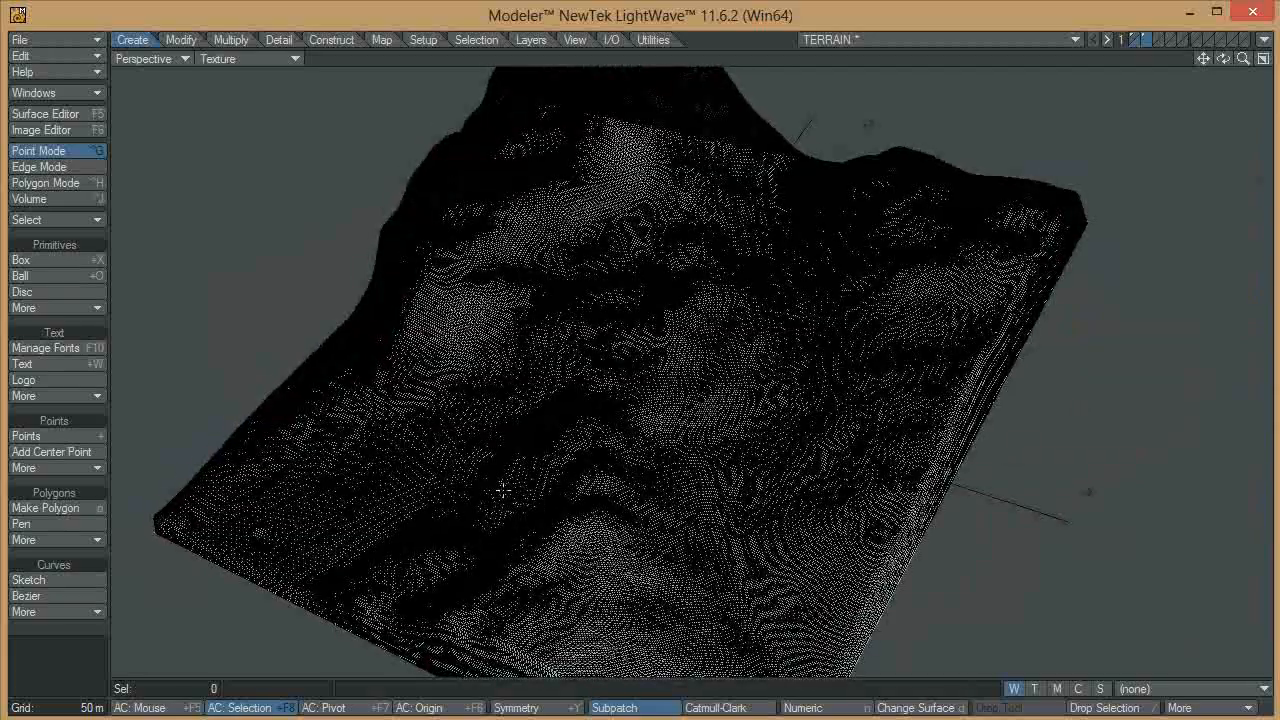
pyautogui.keyDown('alt'); pyautogui.moveTo(487, 571); pyautogui.dragTo(543, 449); pyautogui.keyUp('alt')
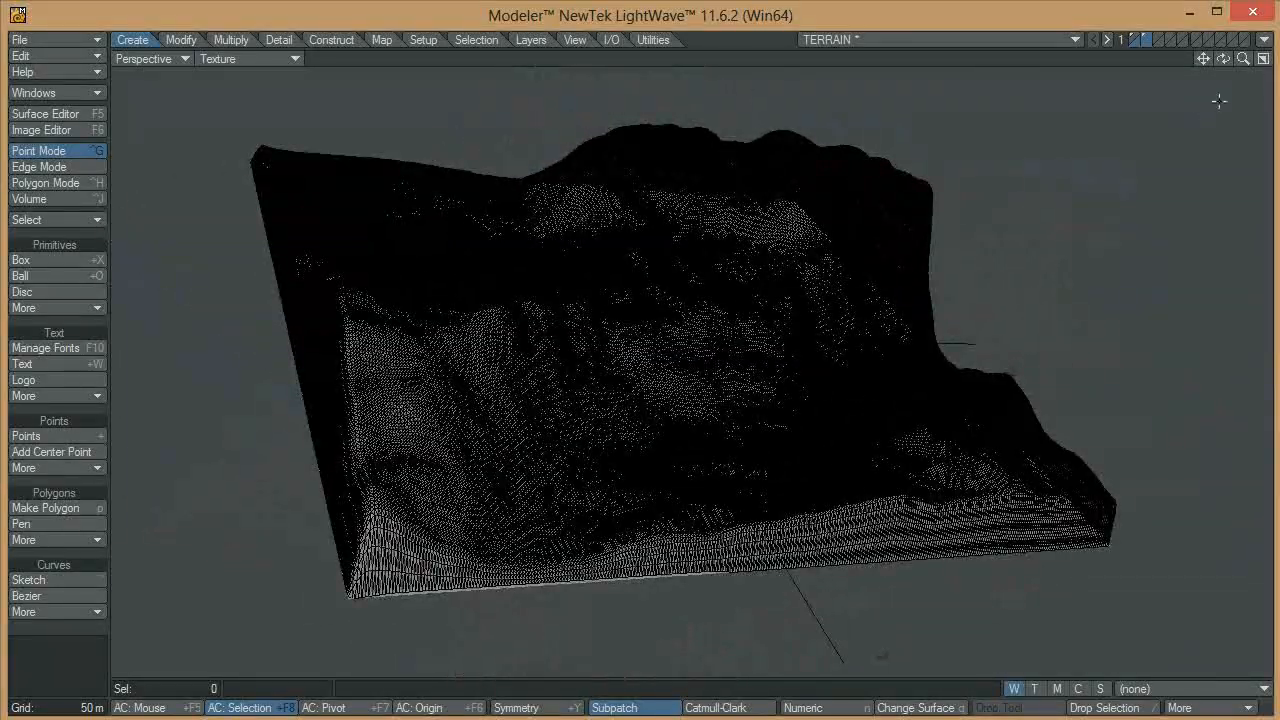
pyautogui.click(1261, 59)
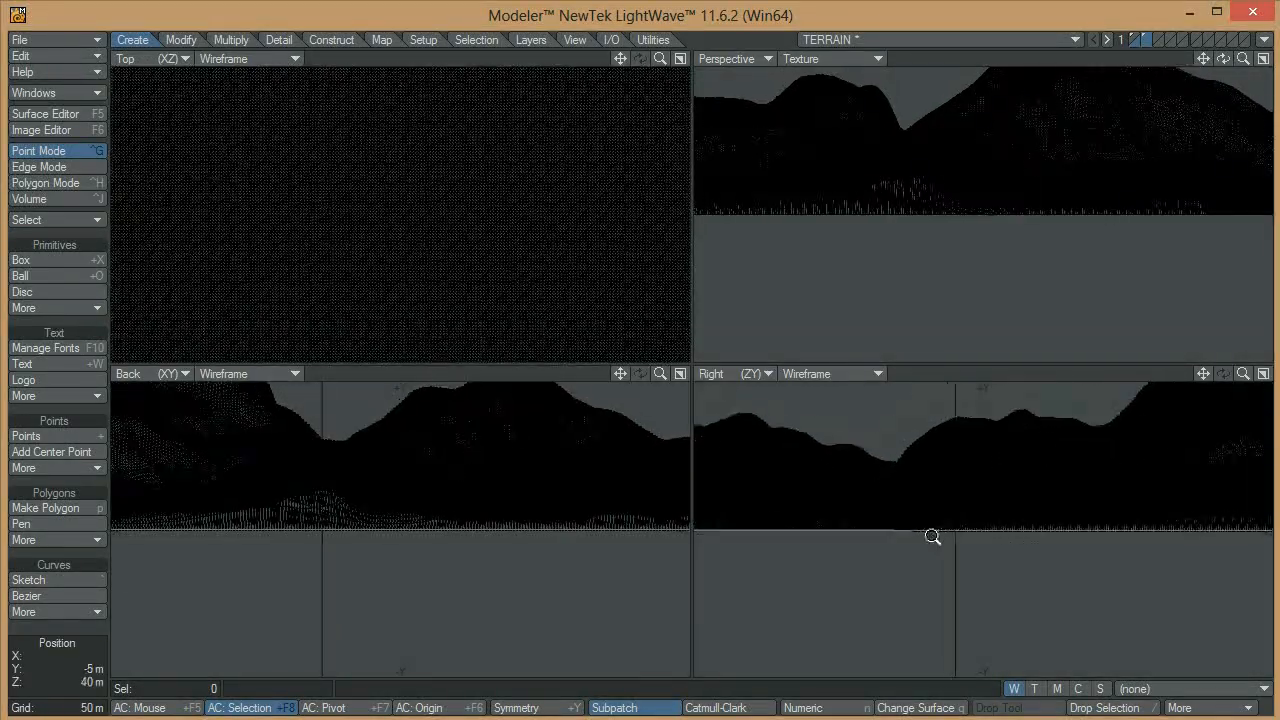
pyautogui.keyDown('alt'); pyautogui.moveTo(880, 220); pyautogui.dragTo(912, 314); pyautogui.keyUp('alt')
pyautogui.press('t')
pyautogui.moveTo(905, 528); pyautogui.dragTo(905, 515)
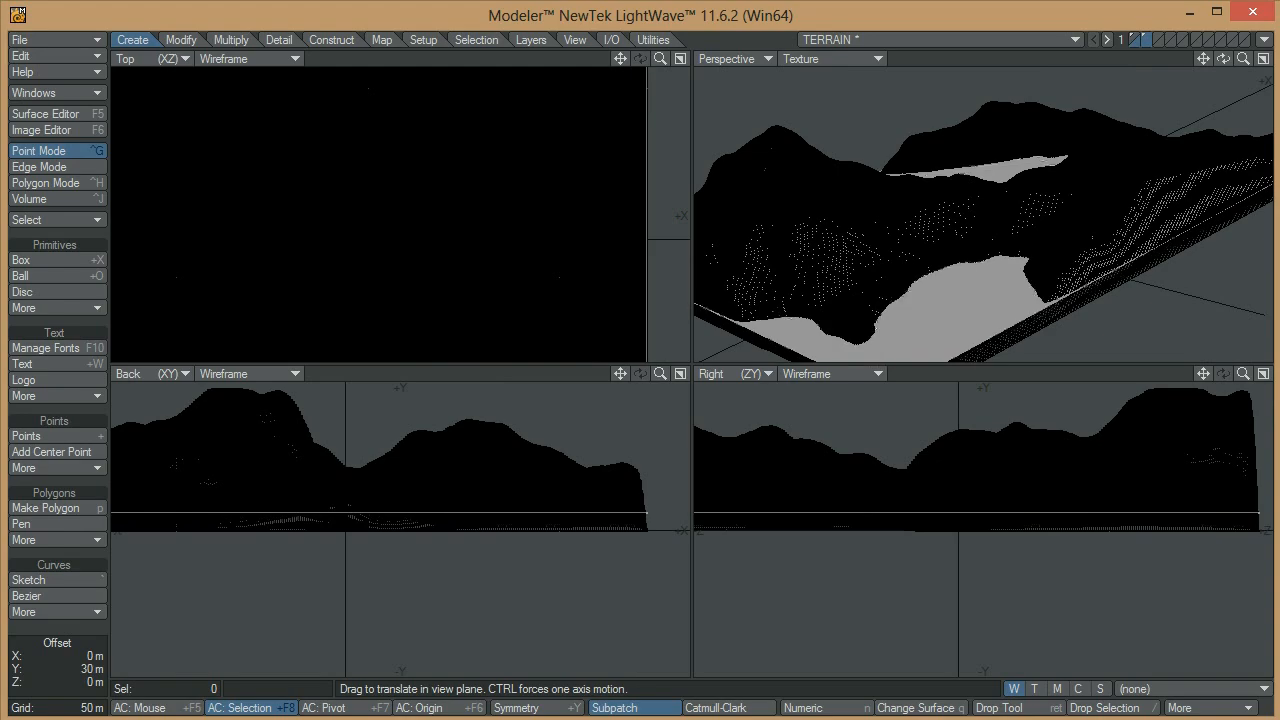
pyautogui.press('Return')
# Make the terrain and water layers both active and enlarge the Perspective view to fill the workspace
pyautogui.keyDown('alt'); pyautogui.moveTo(1096, 156); pyautogui.dragTo(1000, 256); pyautogui.keyUp('alt')
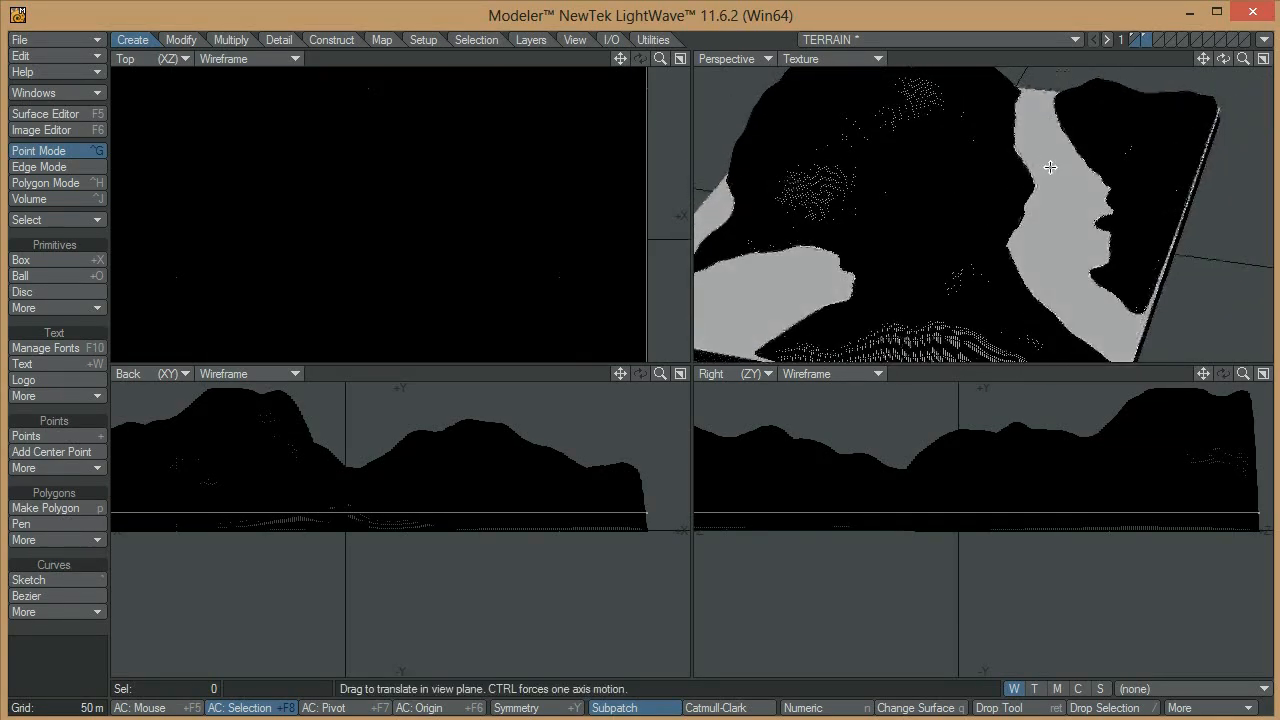
pyautogui.keyDown('alt'); pyautogui.moveTo(1084, 218); pyautogui.dragTo(1010, 220); pyautogui.keyUp('alt')
pyautogui.press('t')
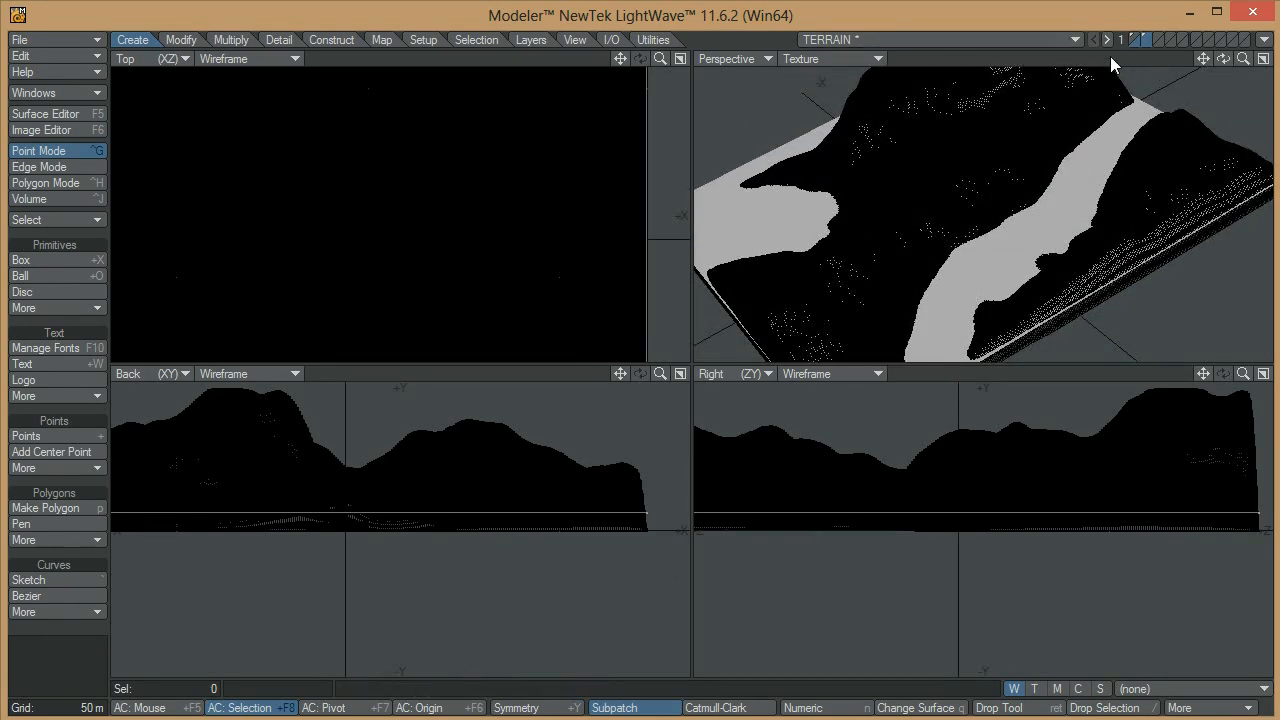
pyautogui.click(1262, 58)
# Examine the water plane around the terrain, then open the Surface Editor with the TERRAIN object's Water surface selected
pyautogui.keyDown('alt'); pyautogui.moveTo(735, 304); pyautogui.dragTo(818, 290); pyautogui.keyUp('alt')
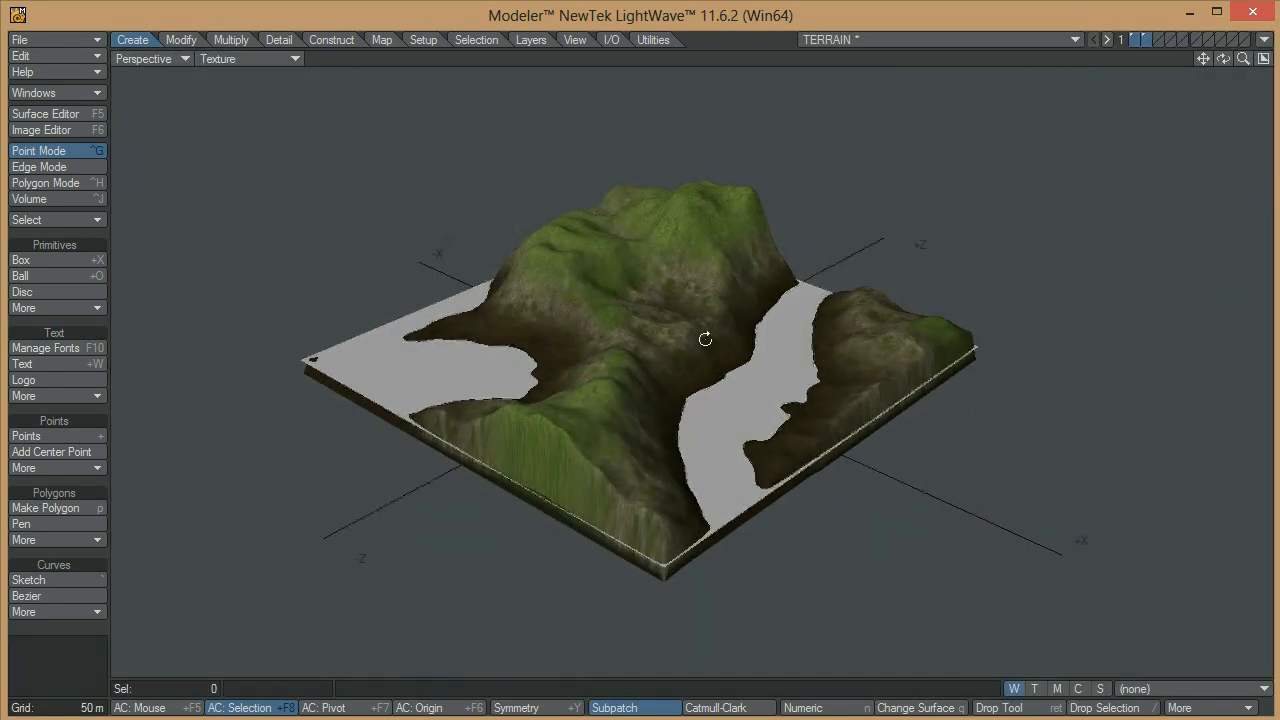
pyautogui.keyDown('ctrl'); pyautogui.keyDown('alt'); pyautogui.moveTo(641, 344); pyautogui.dragTo(770, 344); pyautogui.keyUp('alt'); pyautogui.keyUp('ctrl')
pyautogui.keyDown('alt'); pyautogui.moveTo(846, 353); pyautogui.dragTo(817, 500); pyautogui.keyUp('alt')
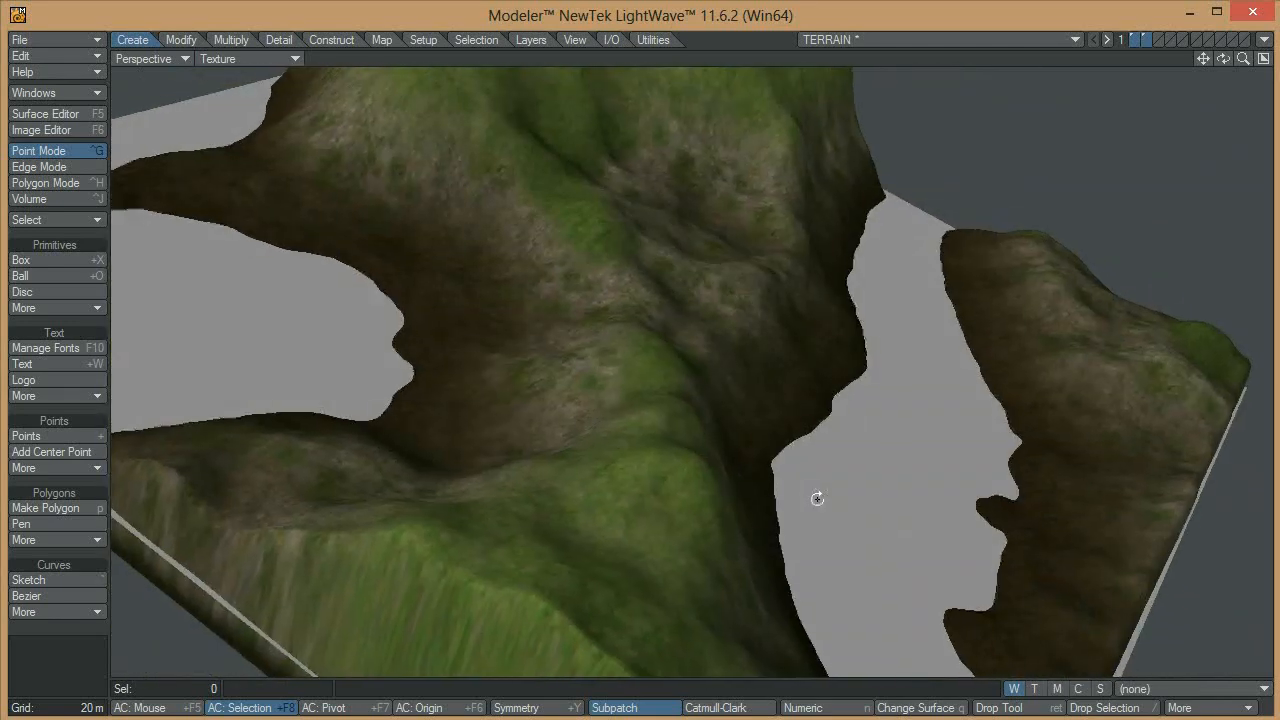
pyautogui.keyDown('ctrl'); pyautogui.keyDown('alt'); pyautogui.moveTo(926, 351); pyautogui.dragTo(842, 380); pyautogui.keyUp('alt'); pyautogui.keyUp('ctrl')
pyautogui.keyDown('alt'); pyautogui.moveTo(693, 453); pyautogui.dragTo(983, 343); pyautogui.keyUp('alt')
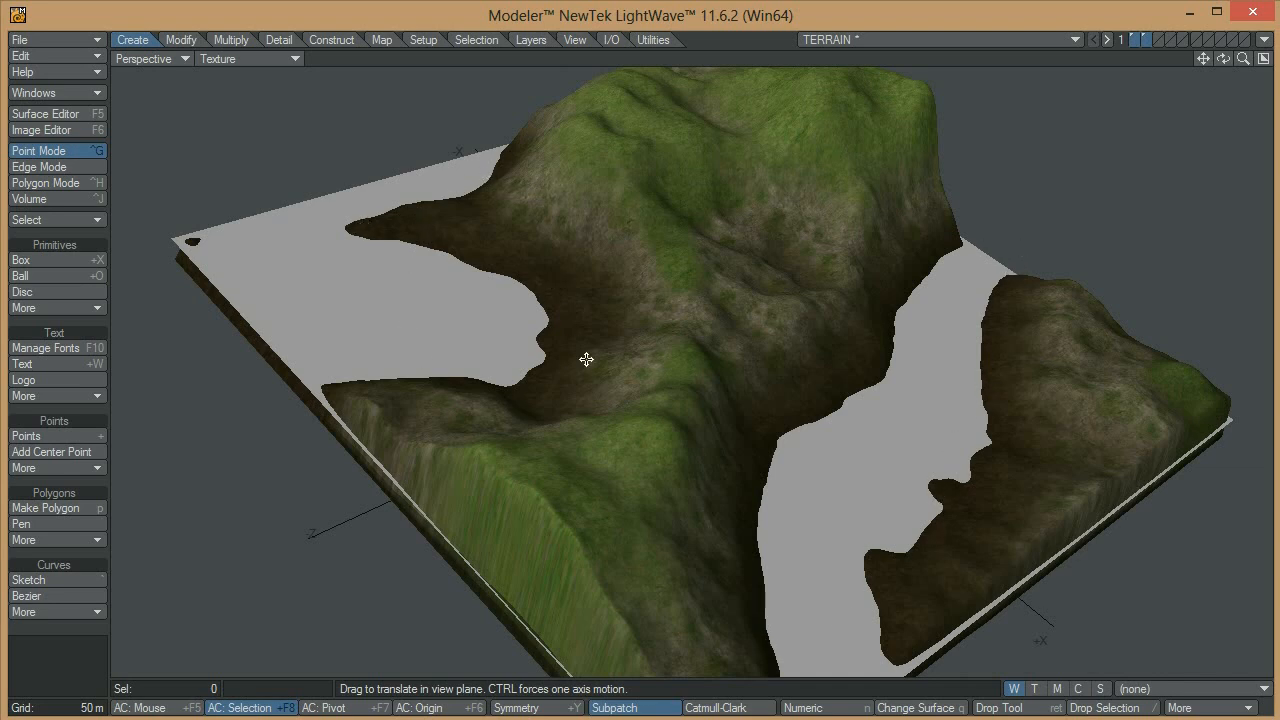
pyautogui.keyDown('alt'); pyautogui.moveTo(754, 371); pyautogui.dragTo(817, 202); pyautogui.keyUp('alt')
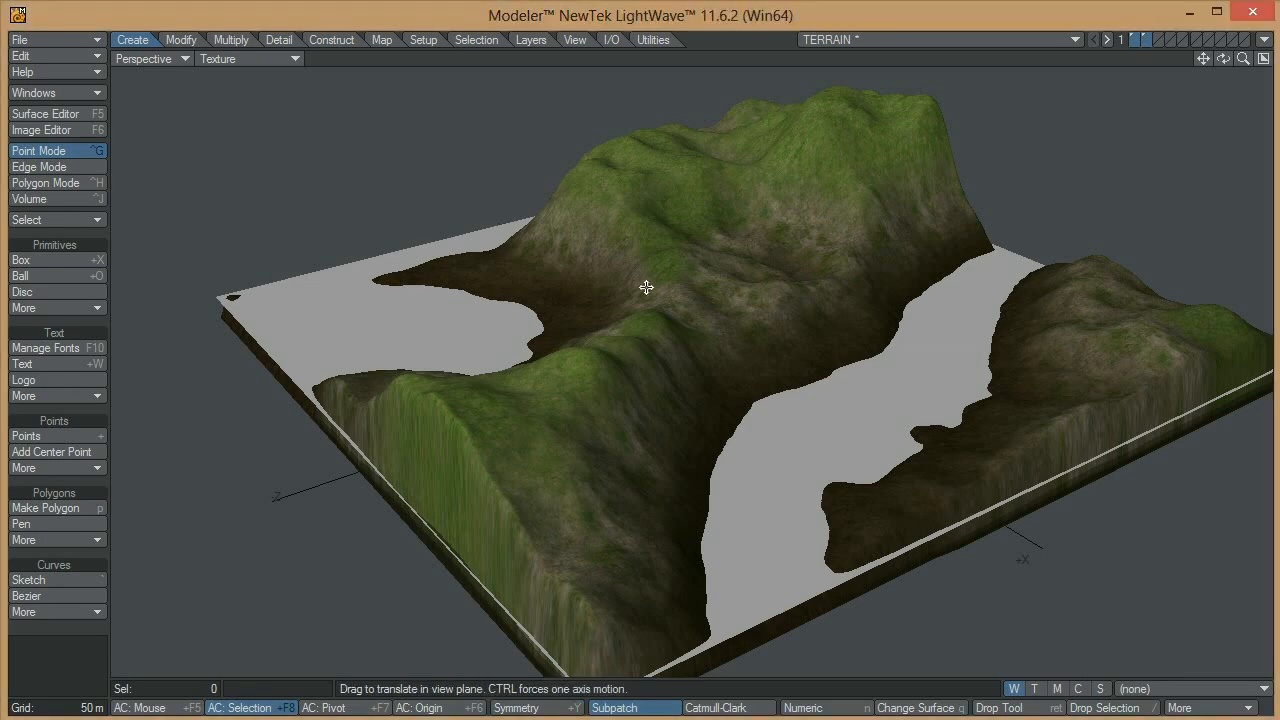
pyautogui.press('F5')
pyautogui.click(98, 234)
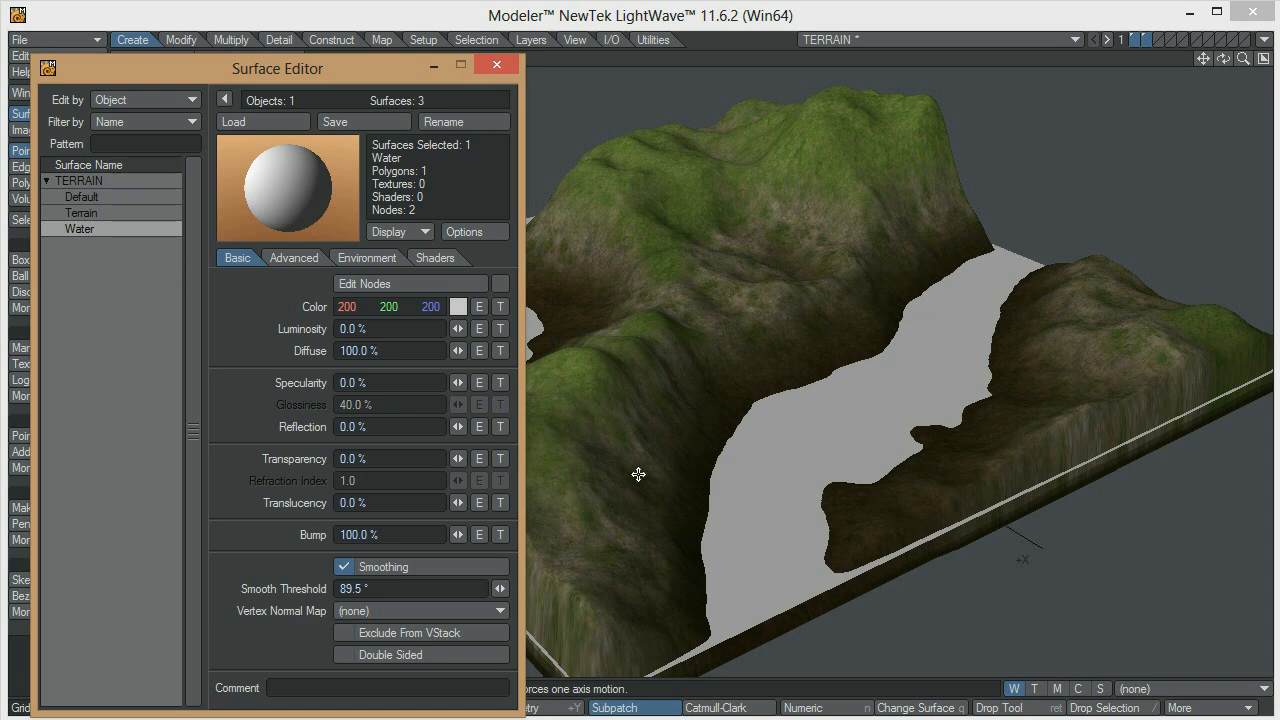
pyautogui.moveTo(354, 65); pyautogui.dragTo(348, 42)
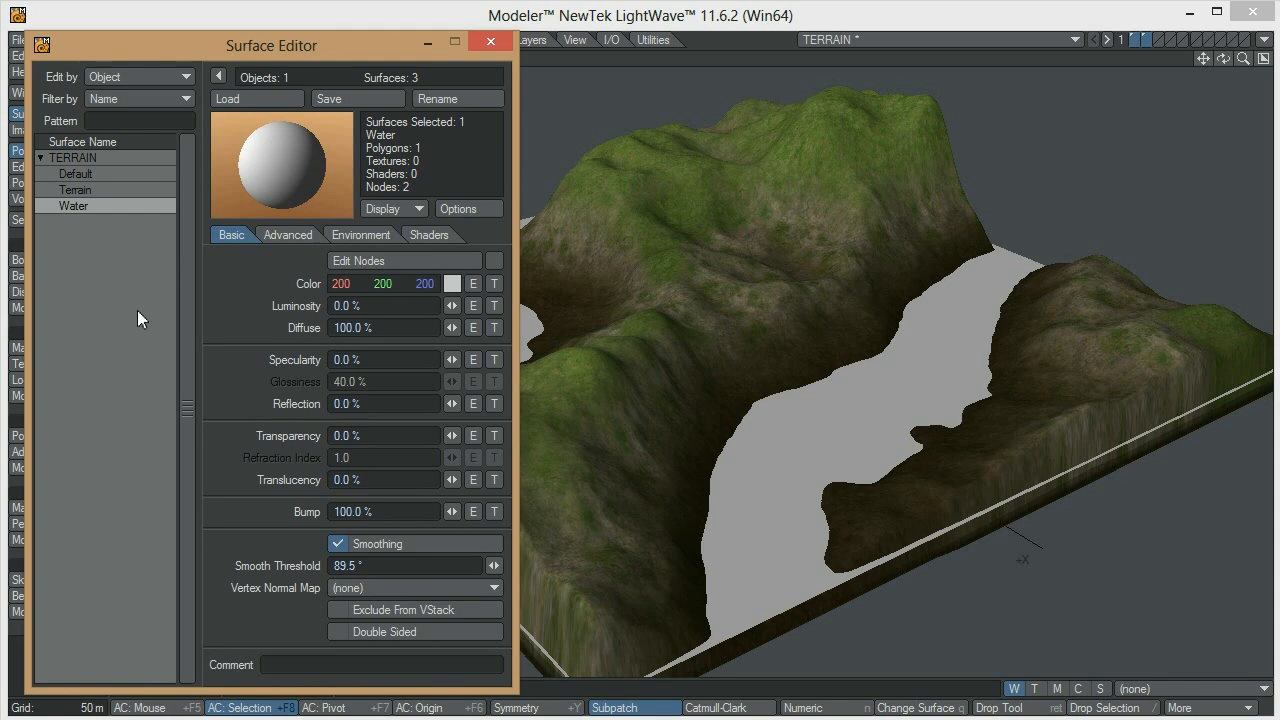
pyautogui.press('F8')
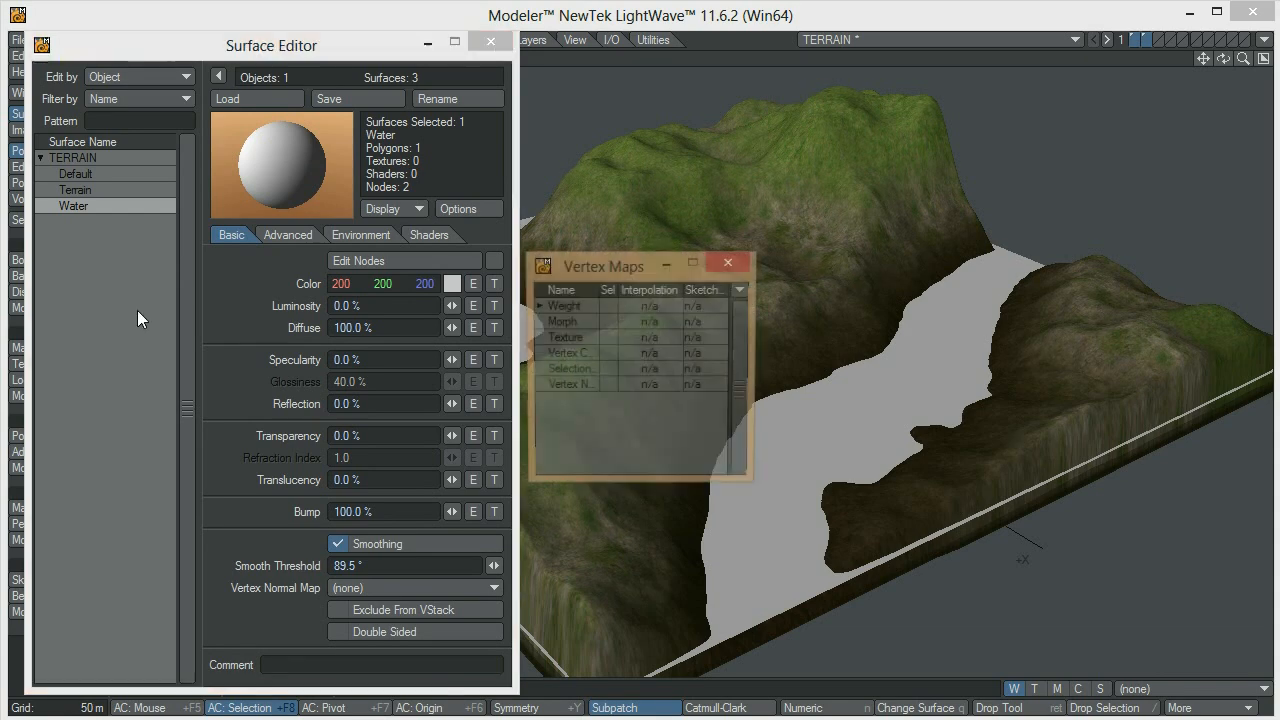
pyautogui.click(734, 264)
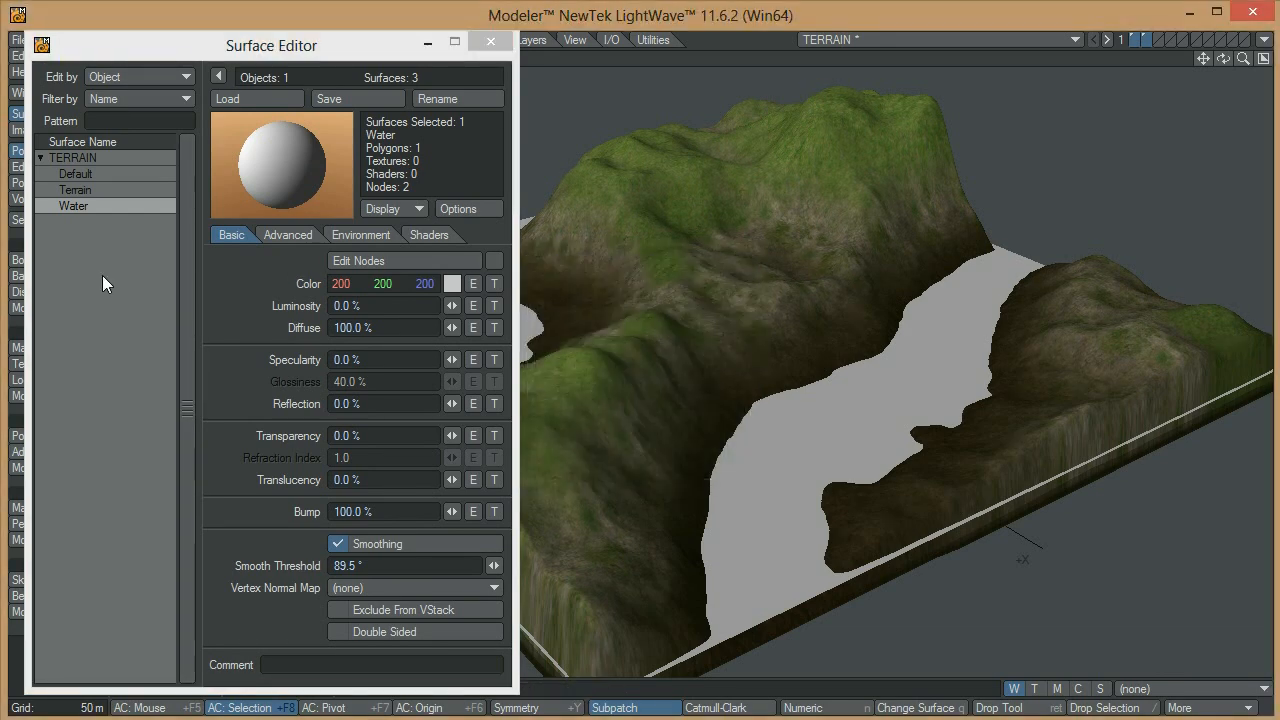
pyautogui.press('F8')
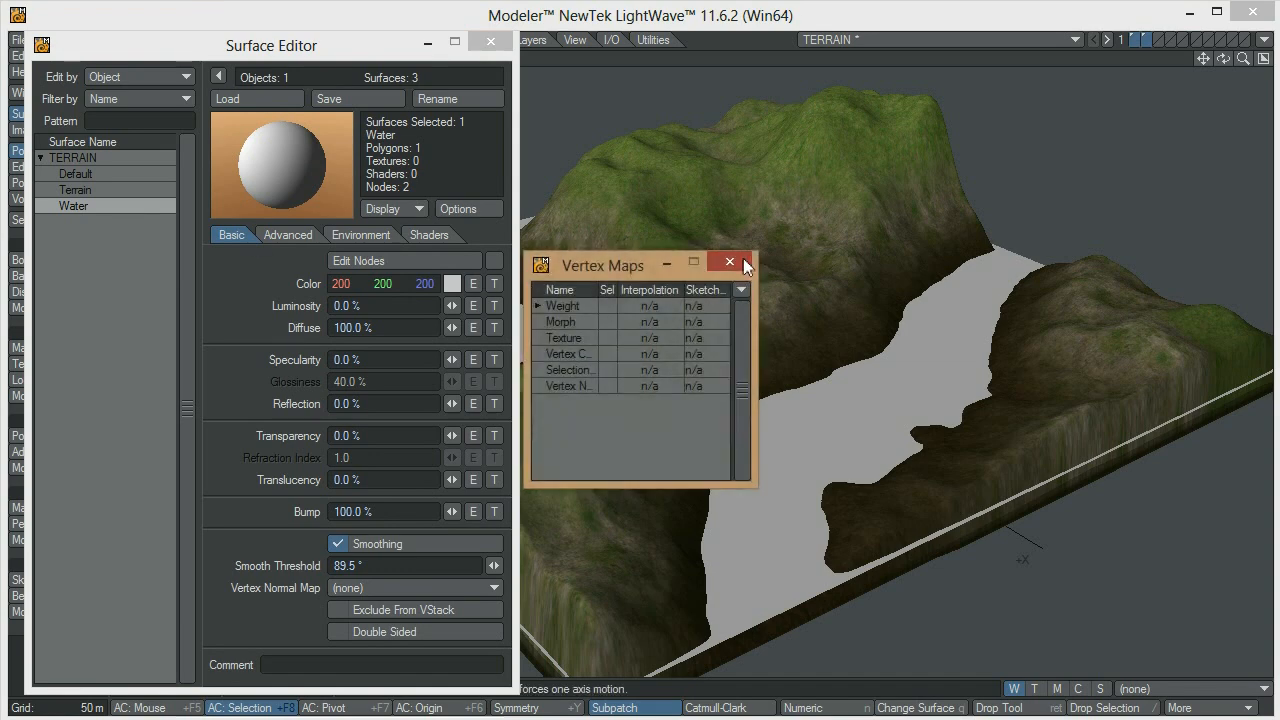
pyautogui.click(746, 262)
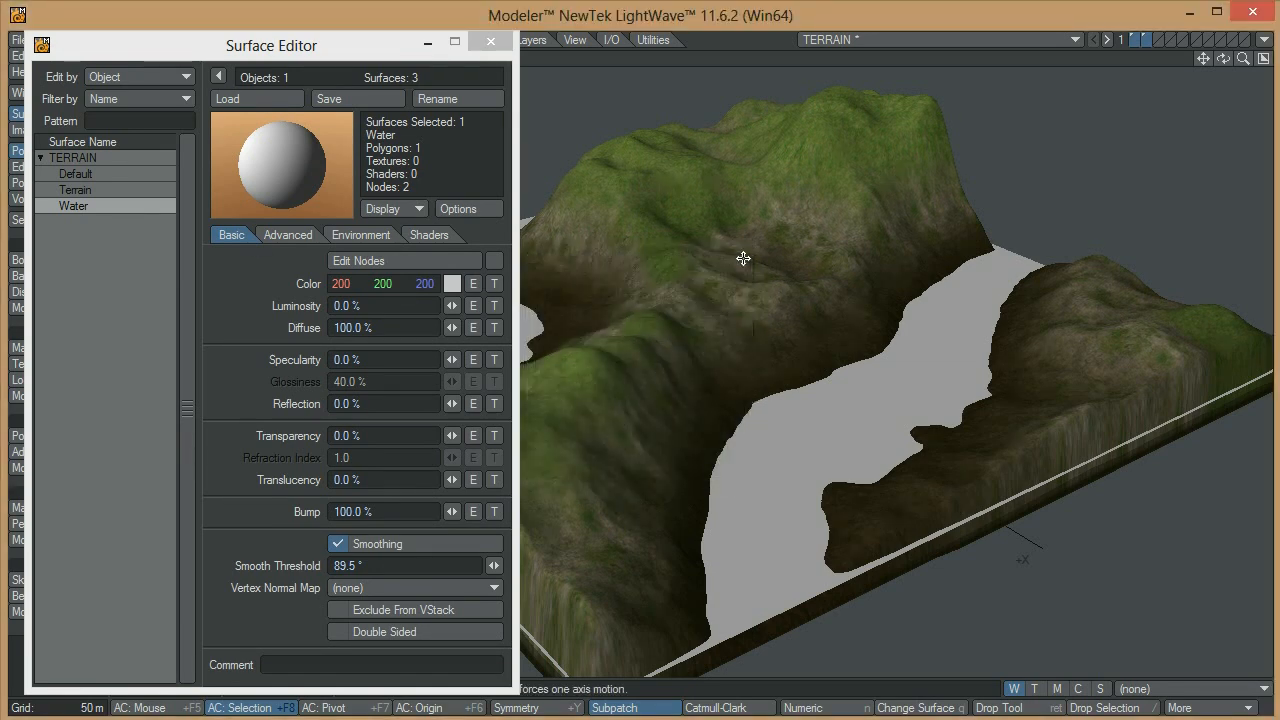
# Open the Surface Preset library beside the Surface Editor and display its built-in Nature presets
pyautogui.press('F8')
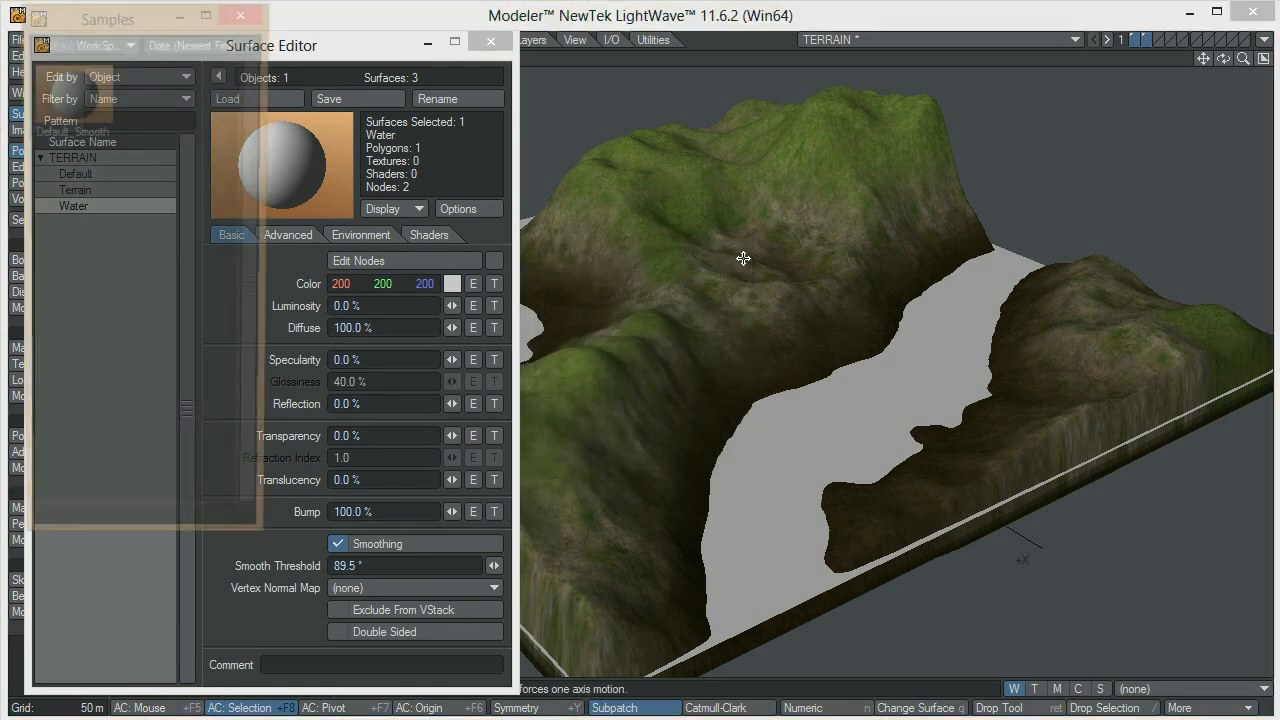
pyautogui.moveTo(117, 21); pyautogui.dragTo(873, 105)
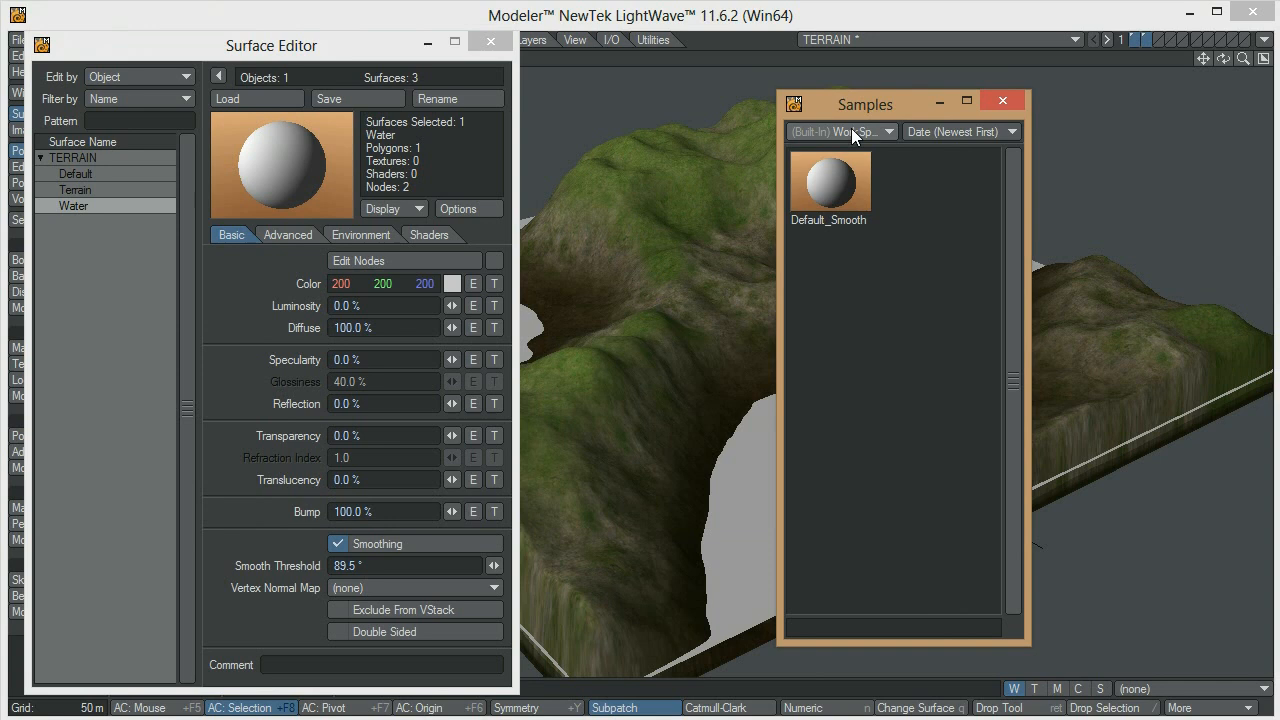
pyautogui.click(851, 131)
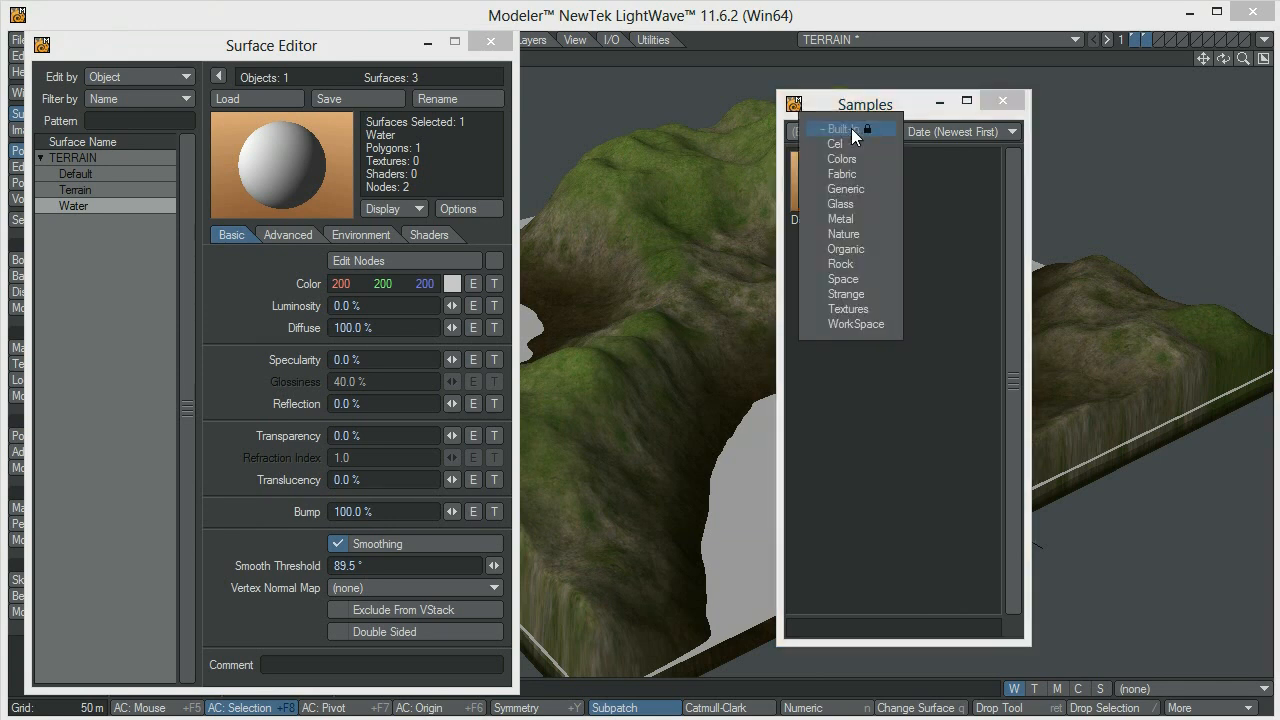
pyautogui.click(914, 95)
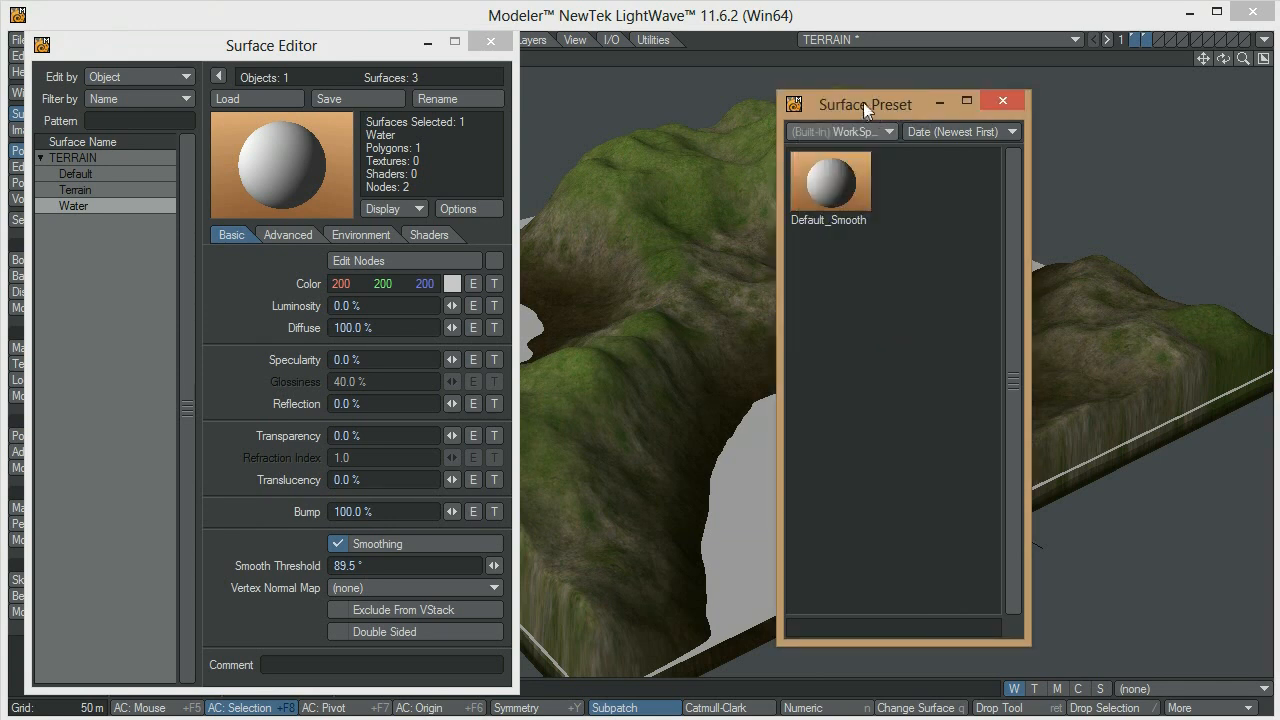
pyautogui.moveTo(863, 102); pyautogui.dragTo(1018, 72)
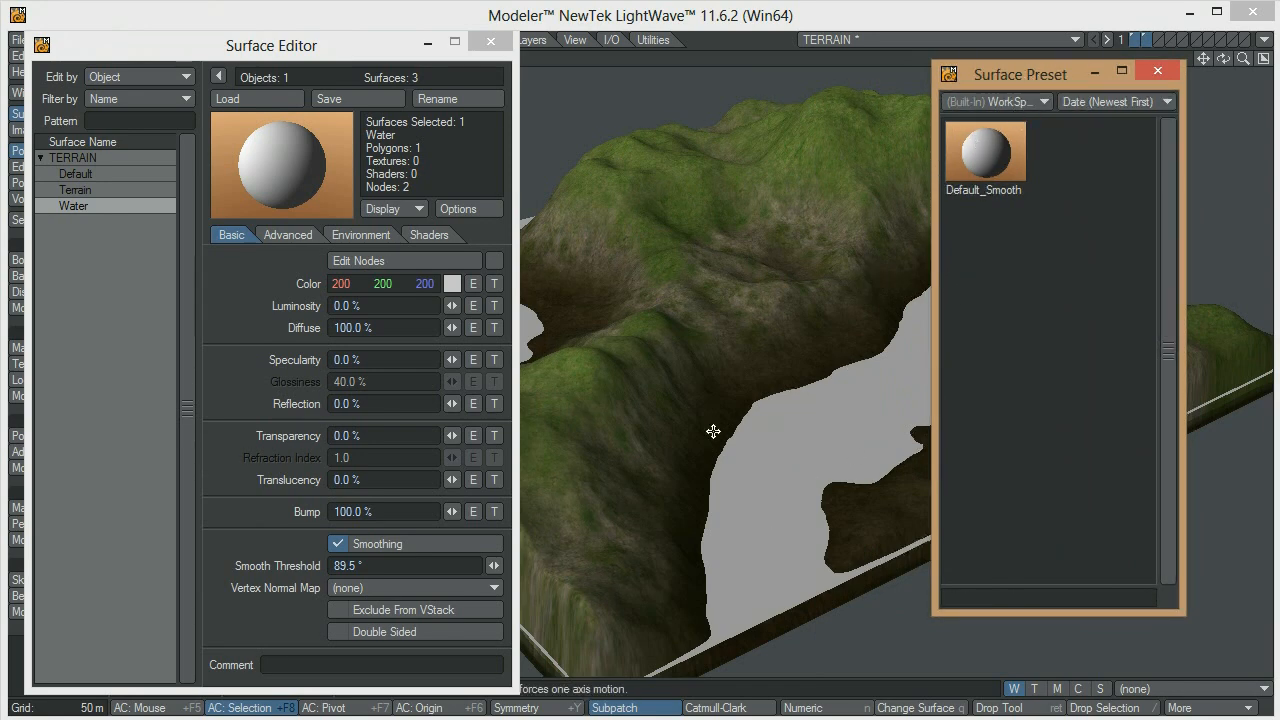
pyautogui.click(988, 105)
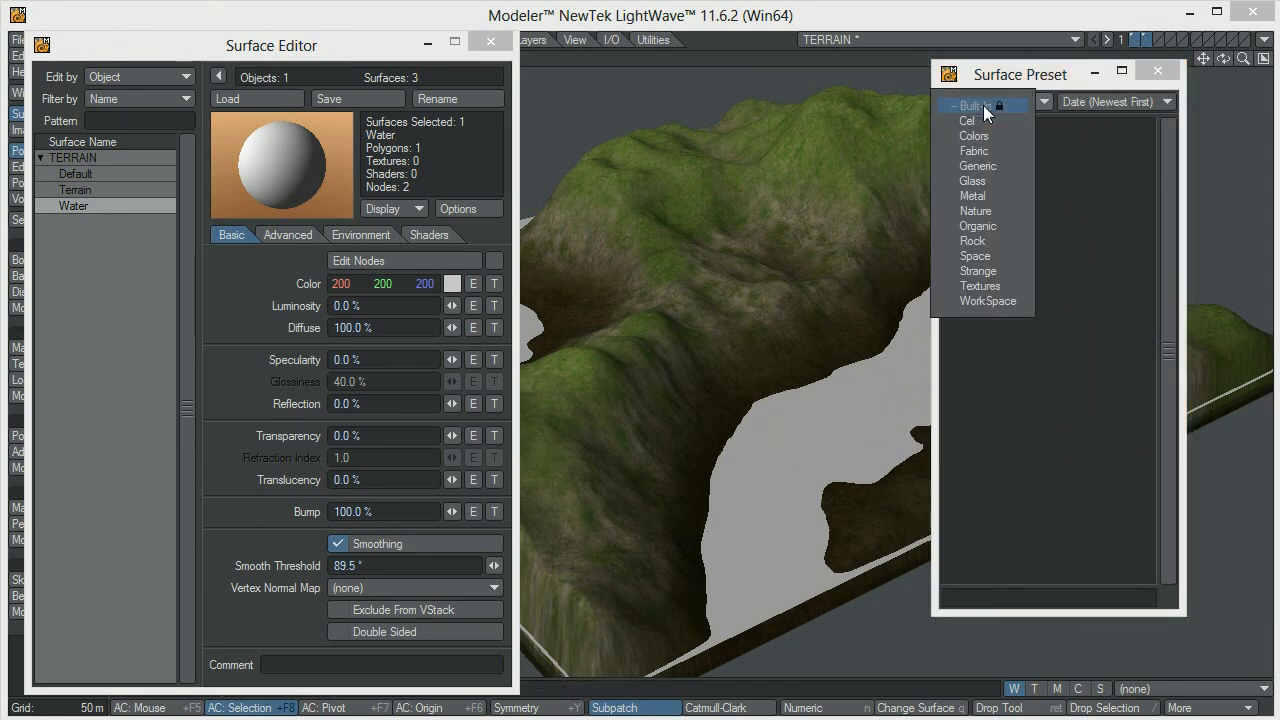
pyautogui.click(976, 211)
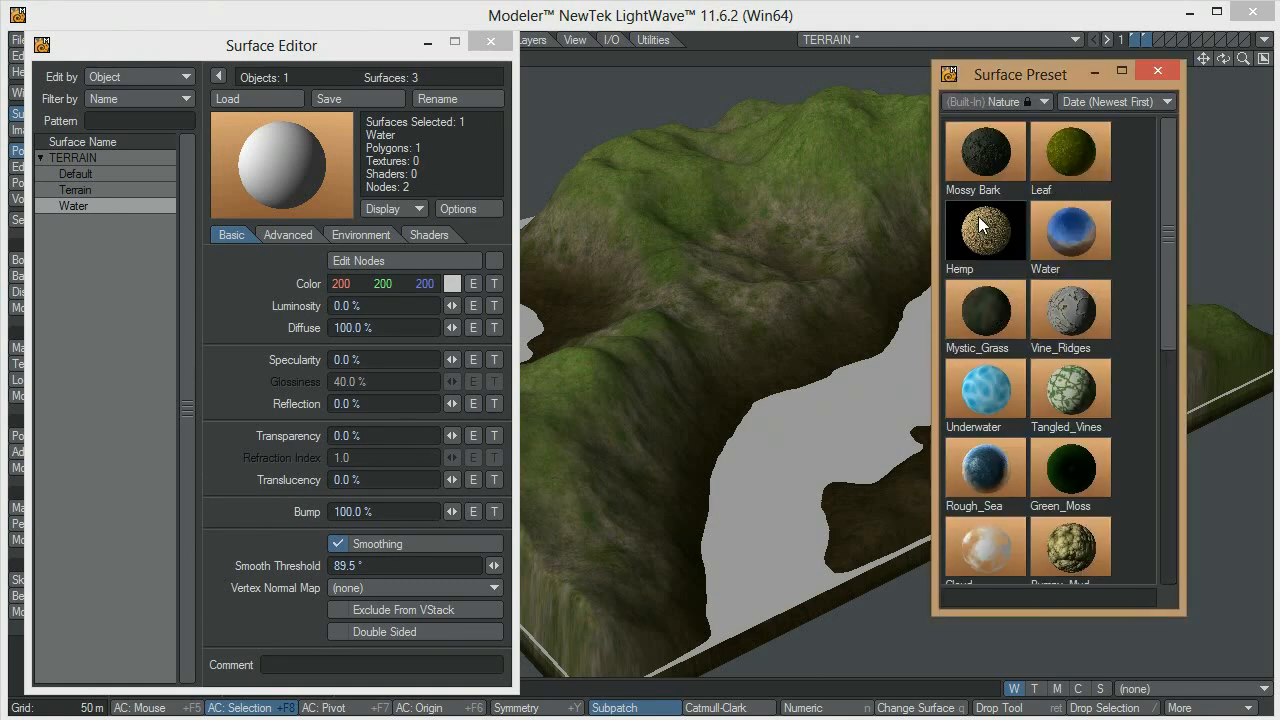
# Load the Nature library's Water preset onto the Water surface and close the preset library
pyautogui.doubleClick(1062, 235)
pyautogui.click(593, 253)
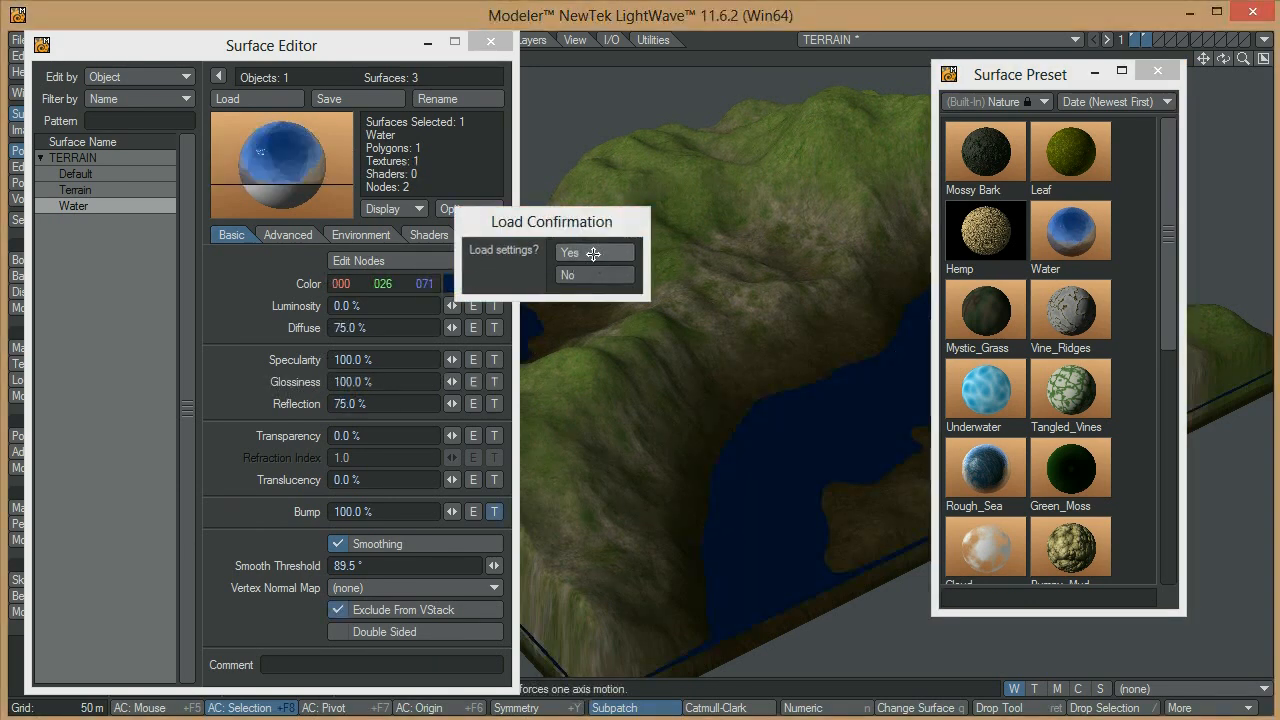
pyautogui.click(1158, 72)
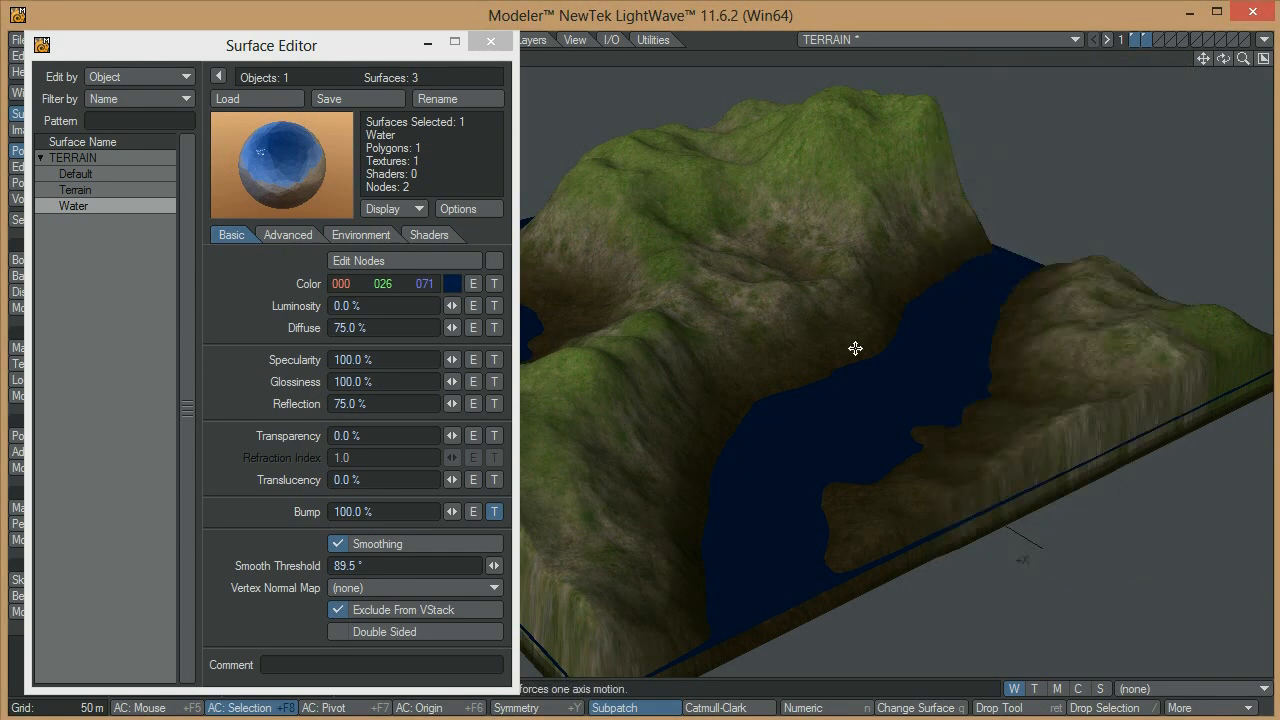
pyautogui.keyDown('alt'); pyautogui.moveTo(980, 380); pyautogui.dragTo(725, 383); pyautogui.keyUp('alt')
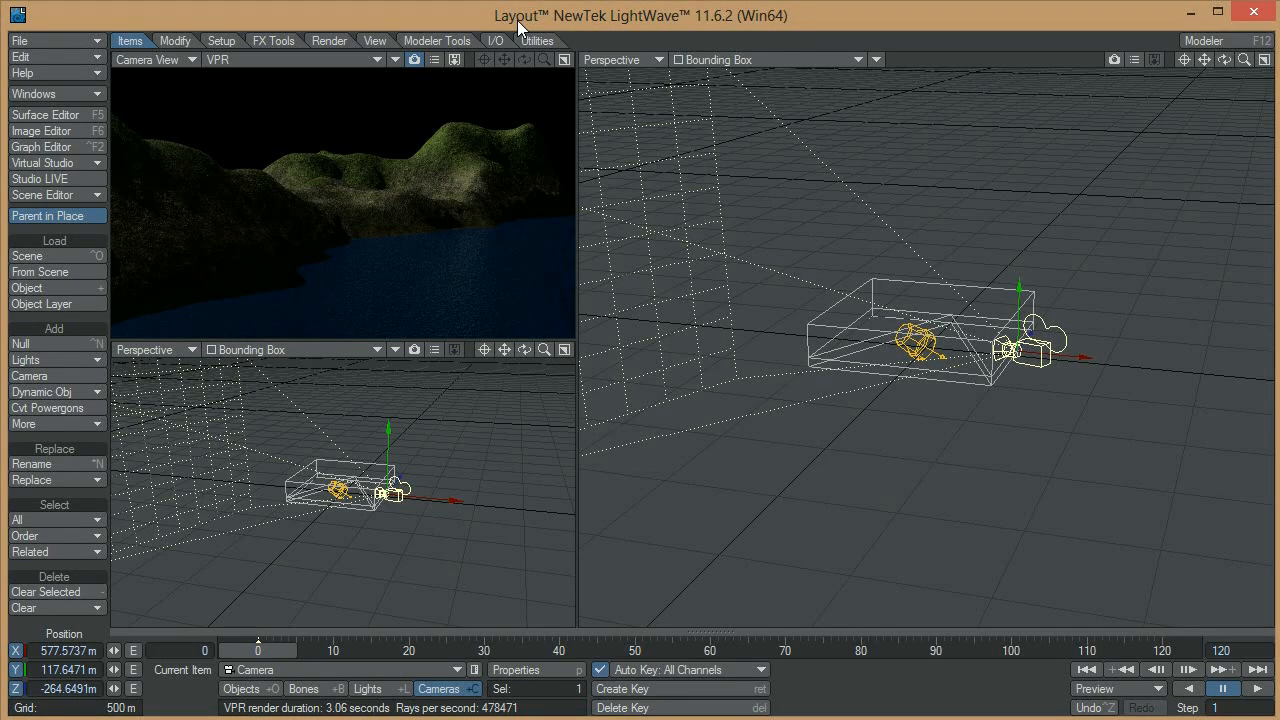
# Enable the Gradient Backdrop in Layout's backdrop effects and close the Effects window
pyautogui.hotkey('ctrl', 'F5')
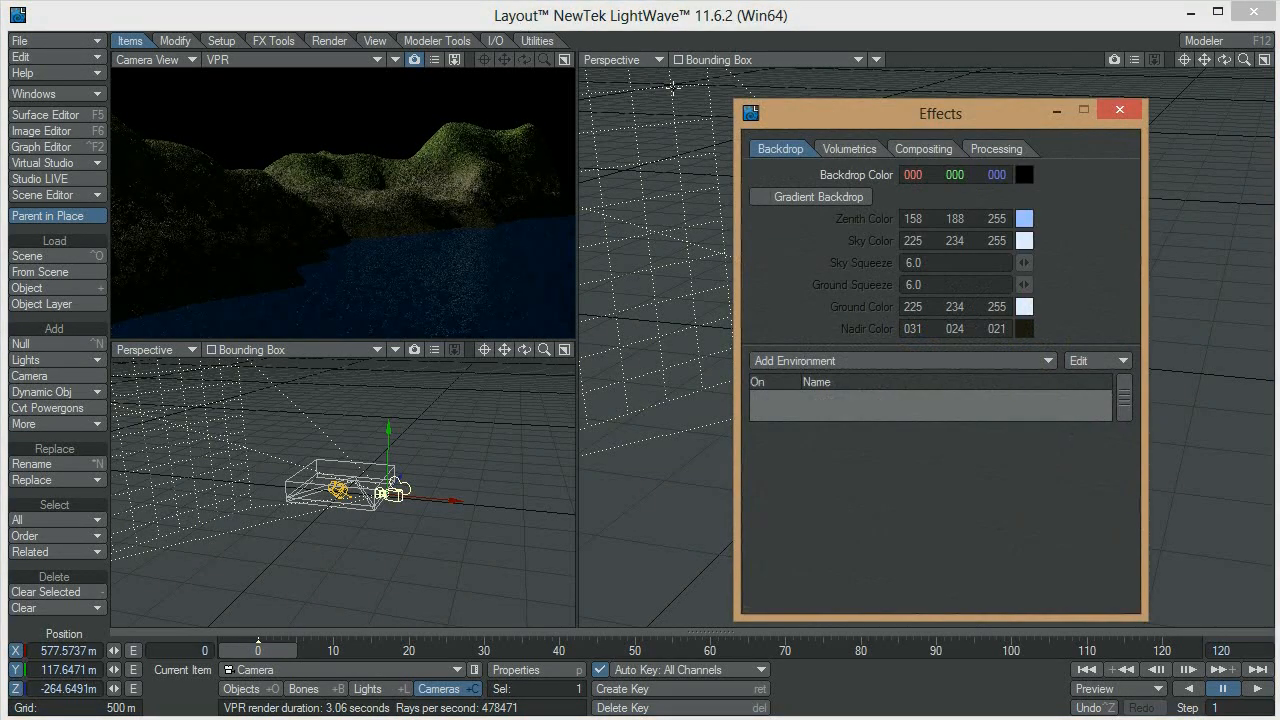
pyautogui.click(763, 198)
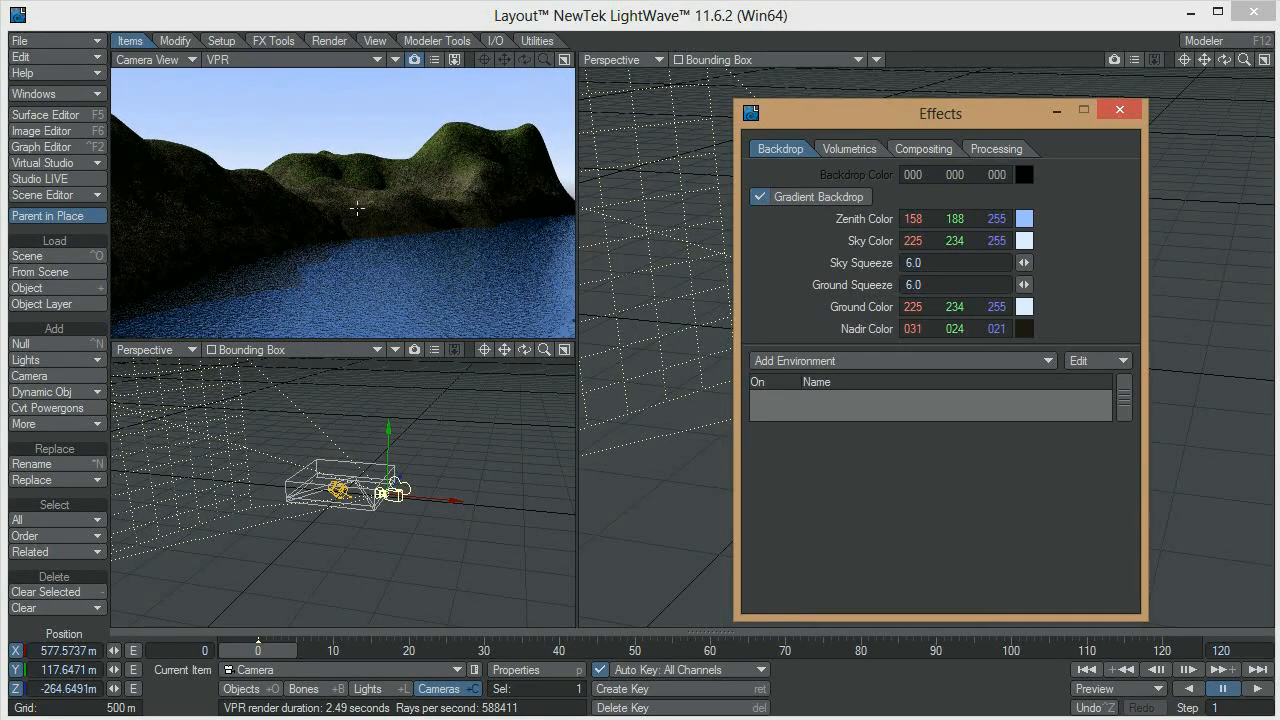
pyautogui.click(1119, 110)
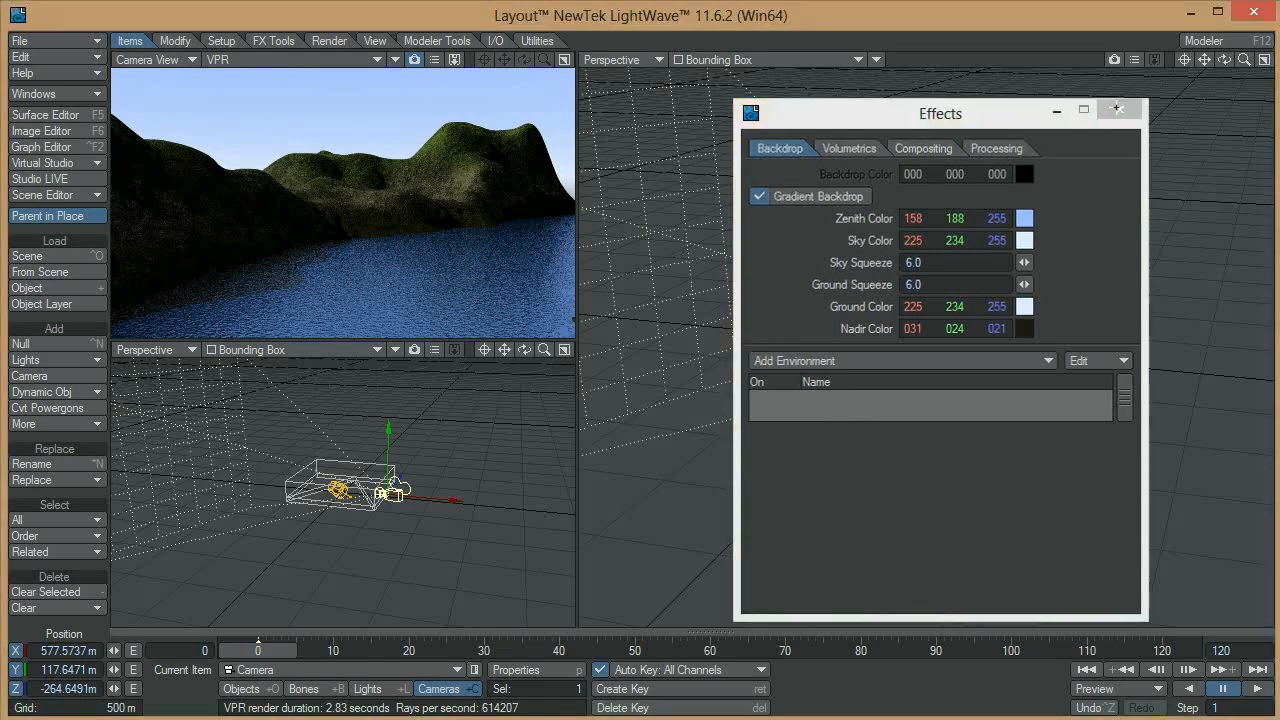
# Select the scene light and rotate its heading to about -51.3° so it lights the terrain facing the camera
pyautogui.hotkey('shift', 'l')
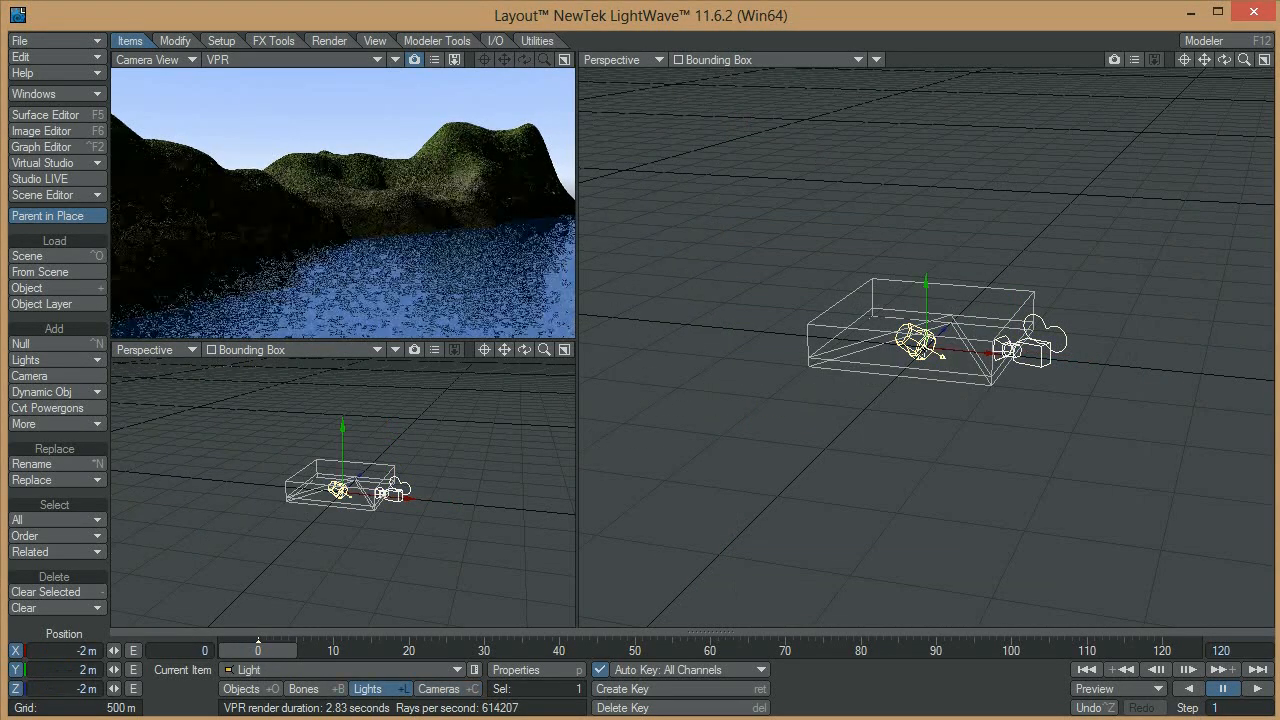
pyautogui.press('y')
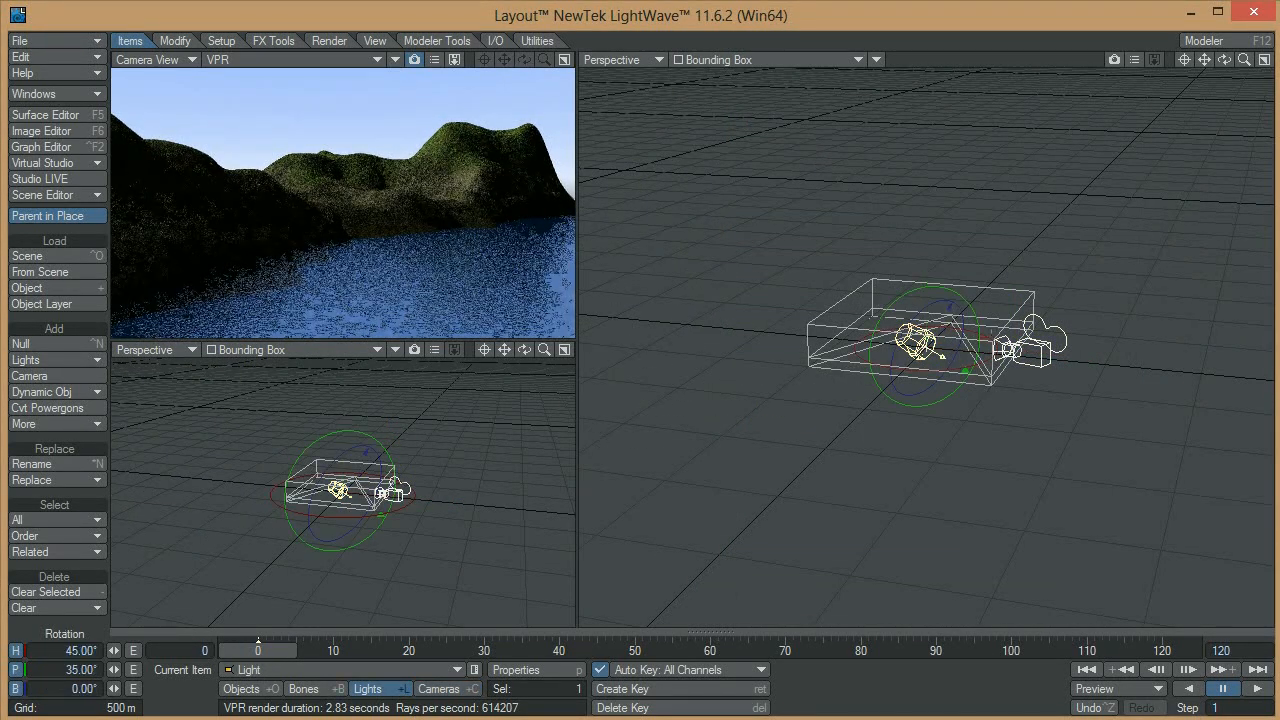
pyautogui.moveTo(985, 341); pyautogui.dragTo(889, 341)
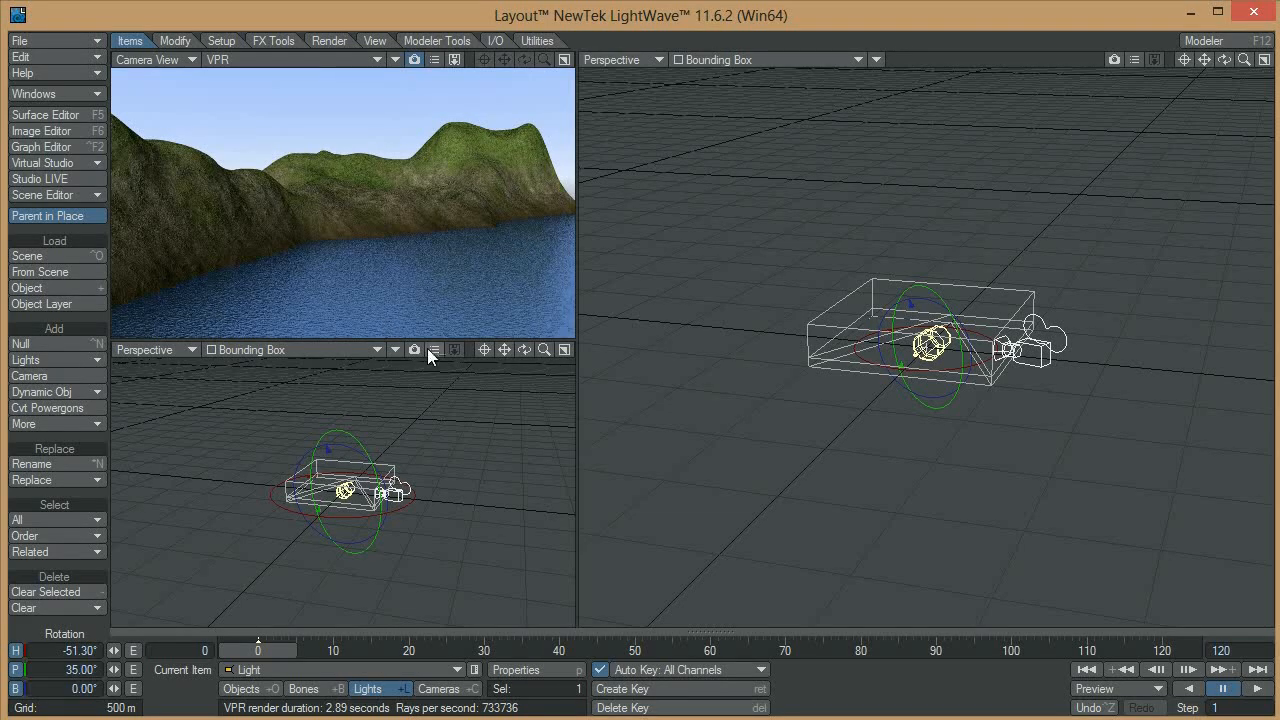
# Set the Crumple bump texture of the TERRAIN object's Water surface to an 8 m scale on X, Y and Z, and apply it
pyautogui.press('F5')
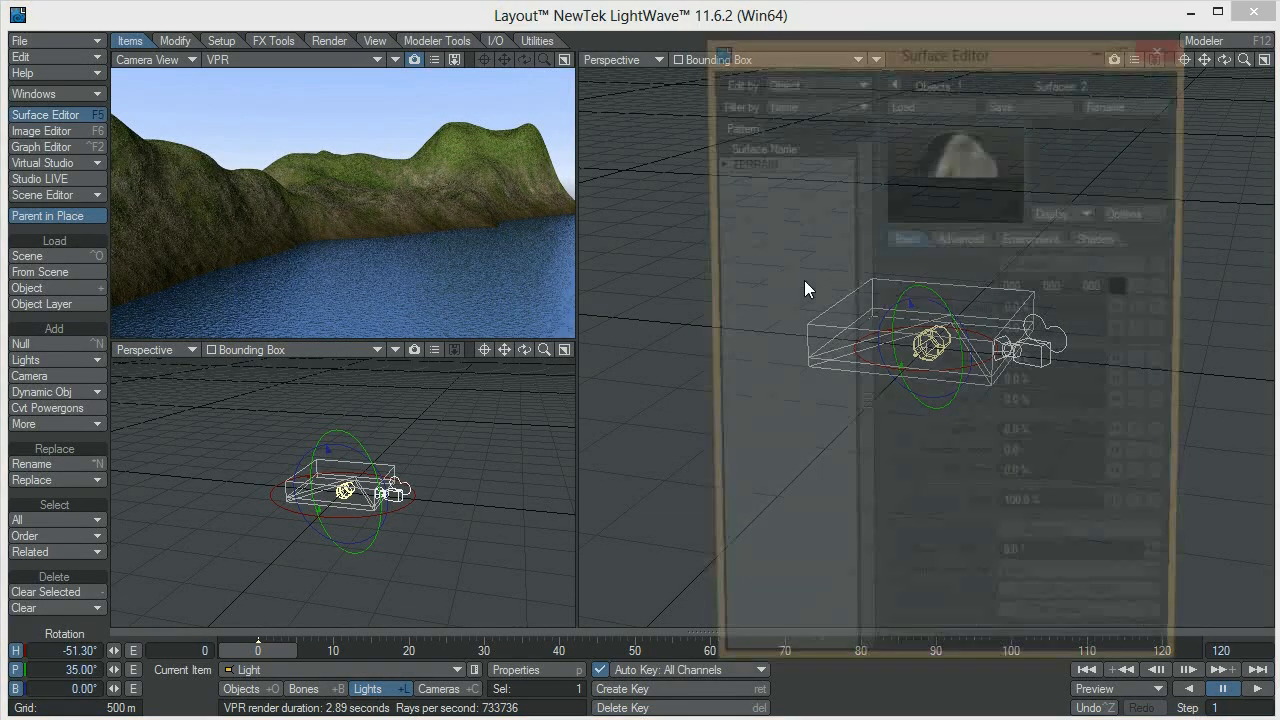
pyautogui.click(715, 163)
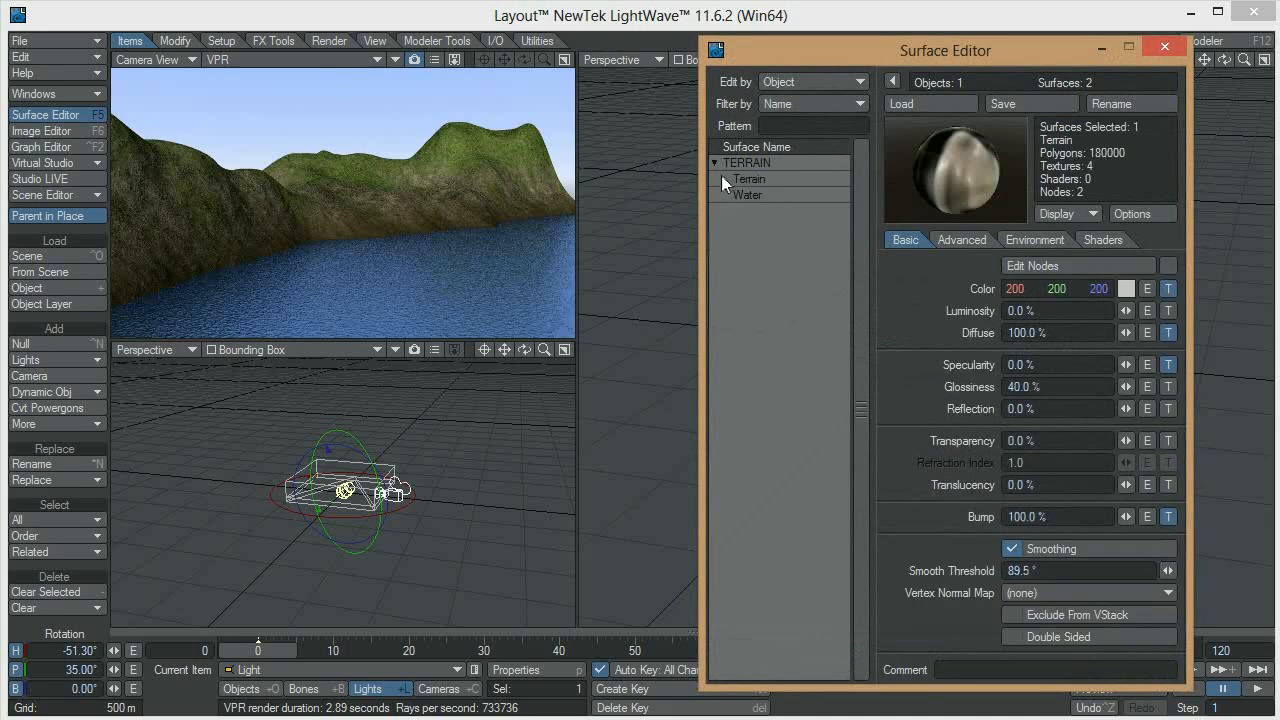
pyautogui.click(759, 197)
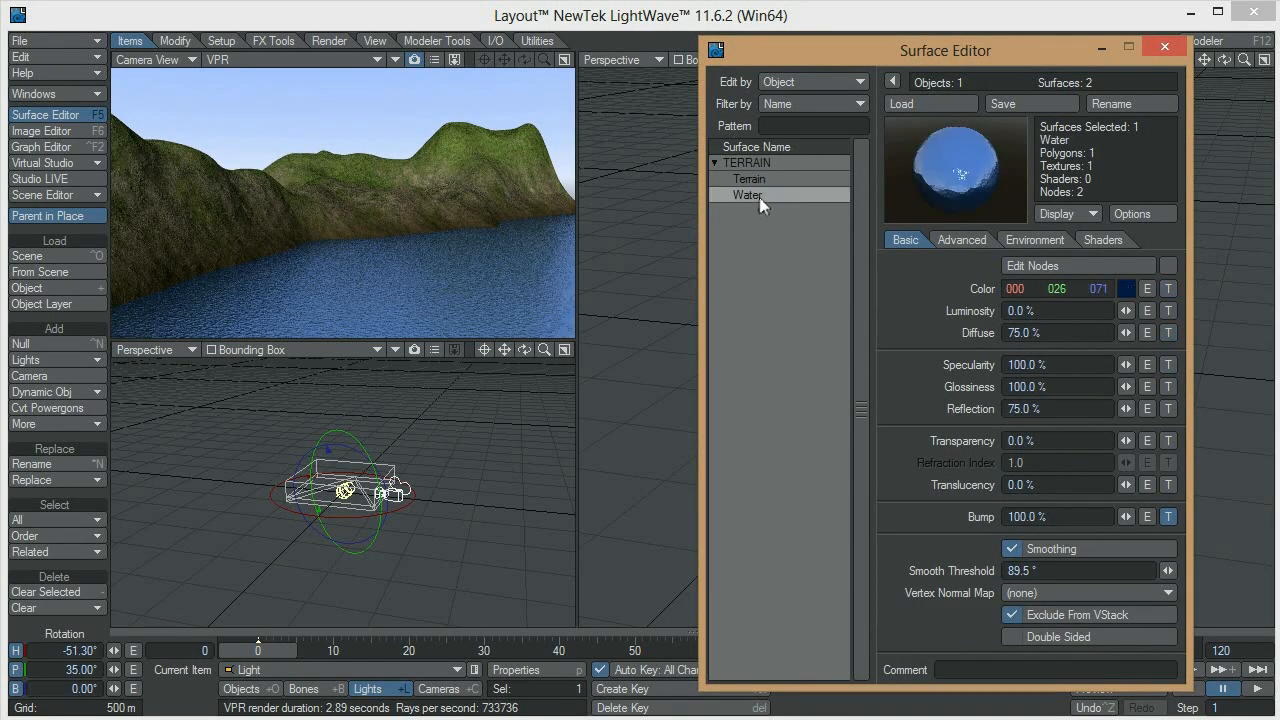
pyautogui.click(1168, 520)
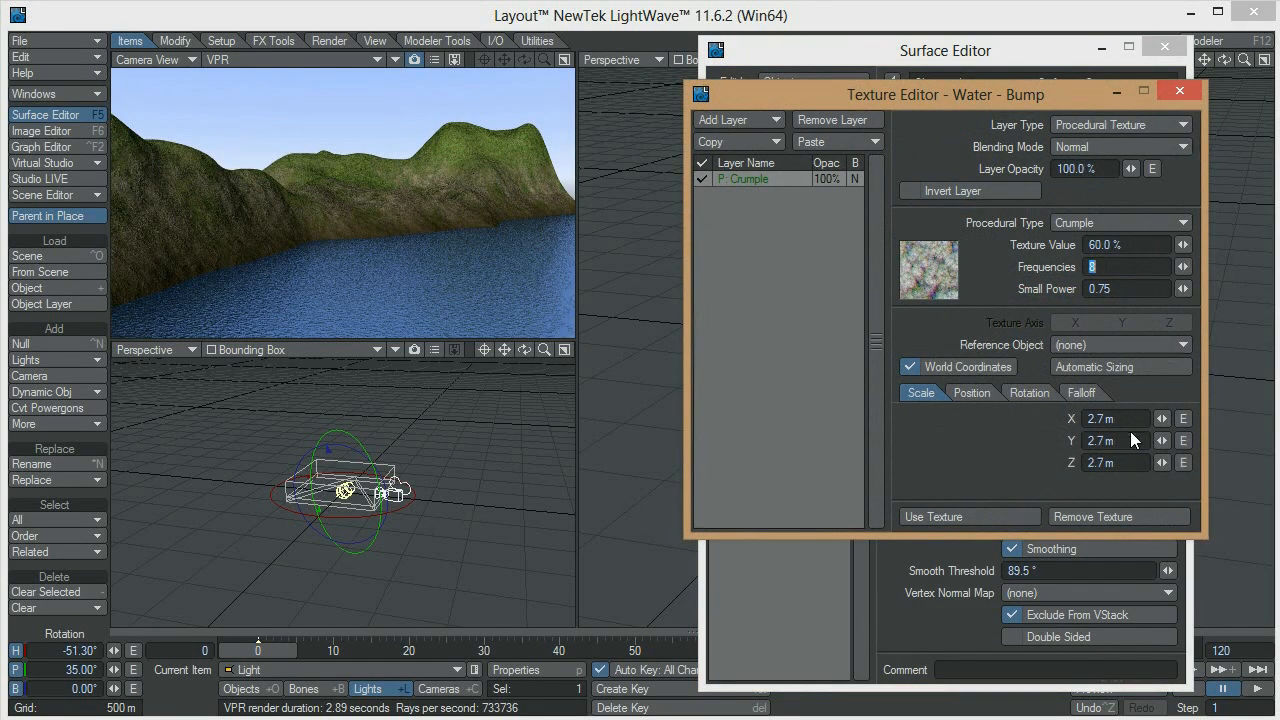
pyautogui.click(1130, 419)
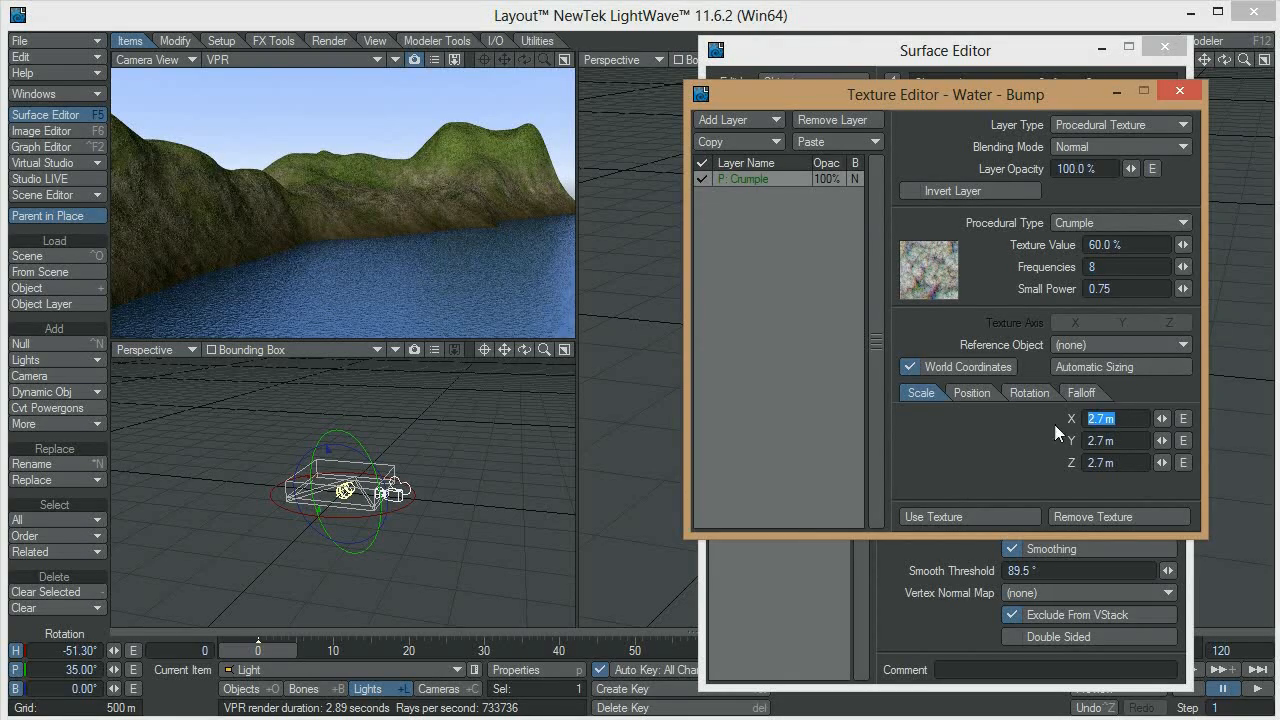
pyautogui.write('8')
pyautogui.press('Tab')
pyautogui.write('8')
pyautogui.press('Tab')
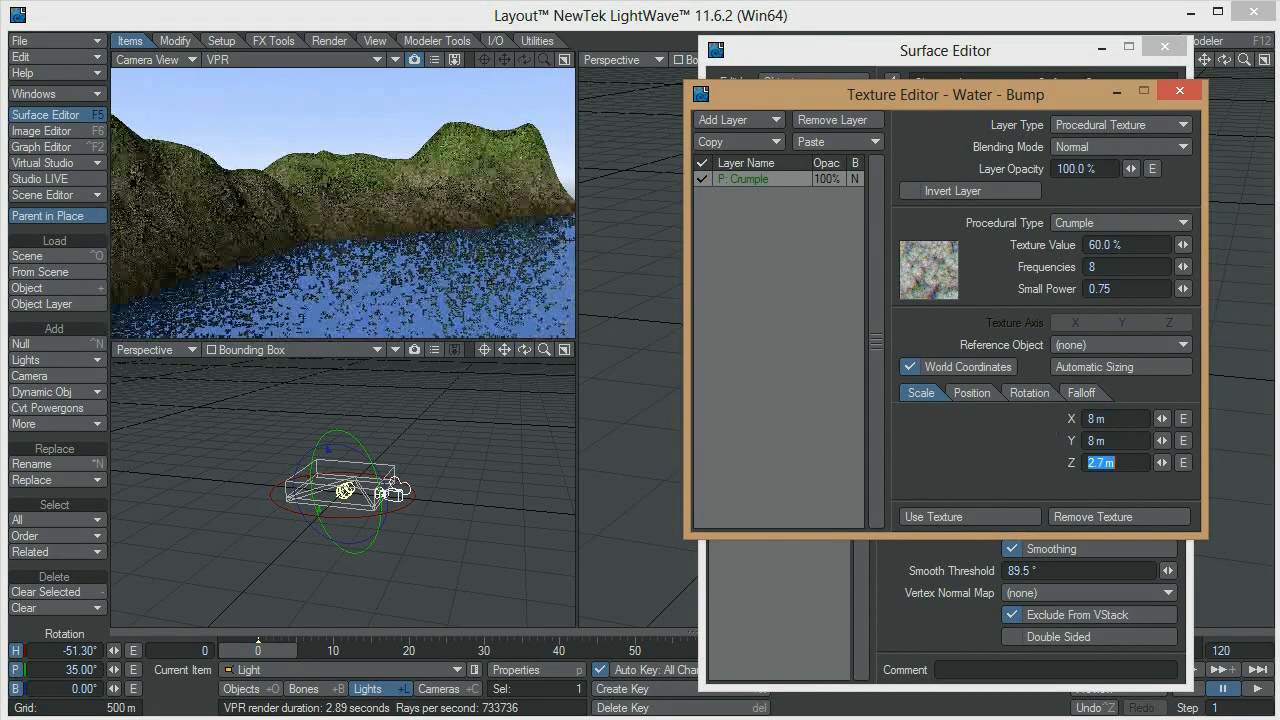
pyautogui.write('8')
pyautogui.press('Tab')
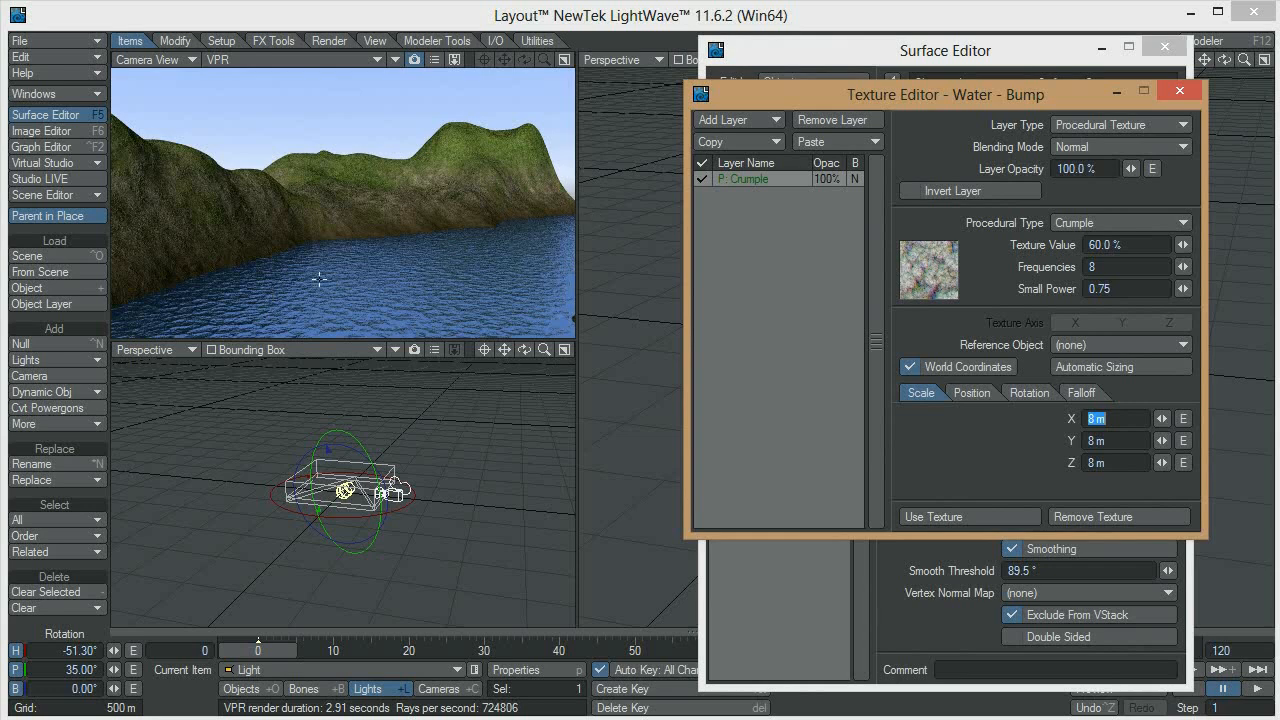
pyautogui.click(963, 516)
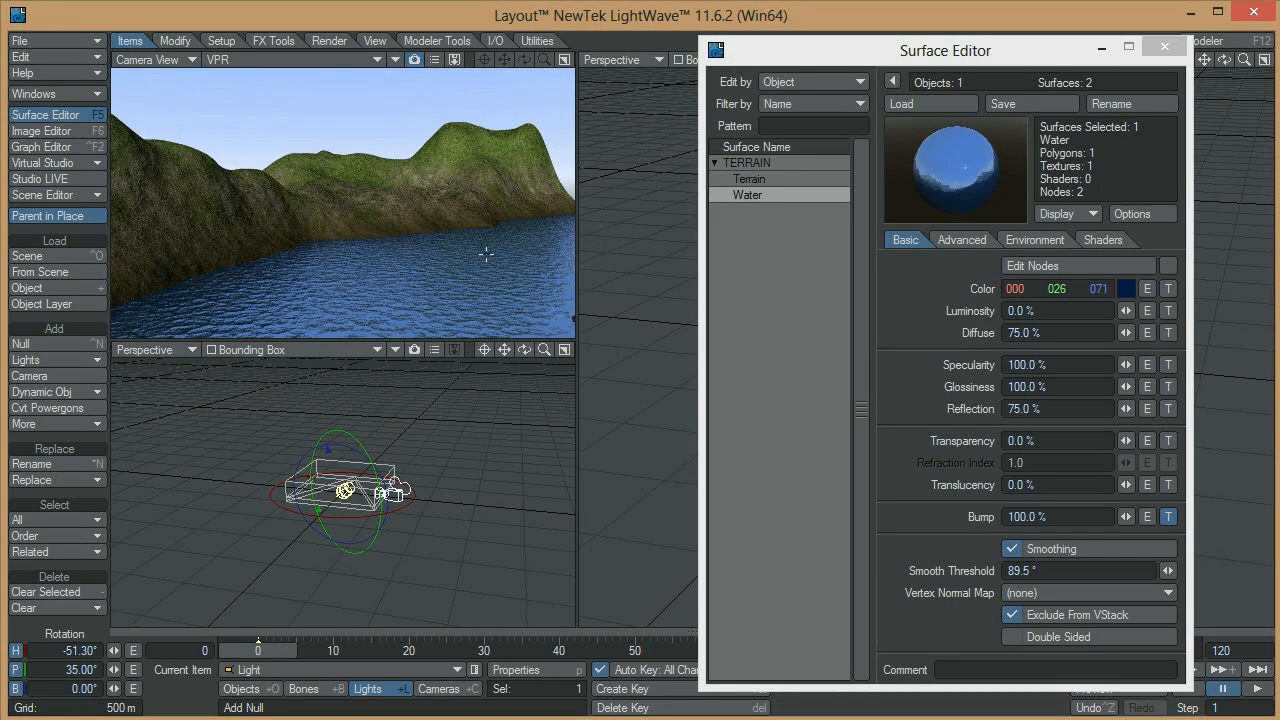
# Copy all layers of the Water surface's bump texture and close its texture settings
pyautogui.click(1168, 516)
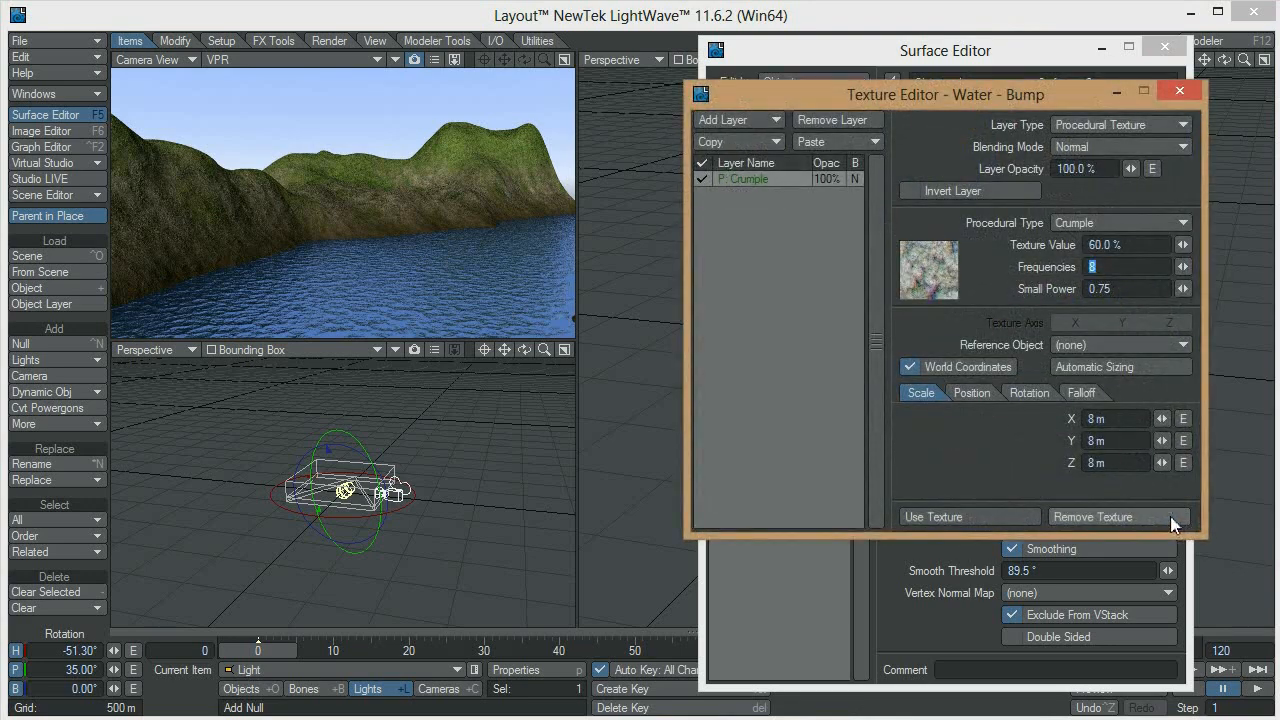
pyautogui.click(737, 119)
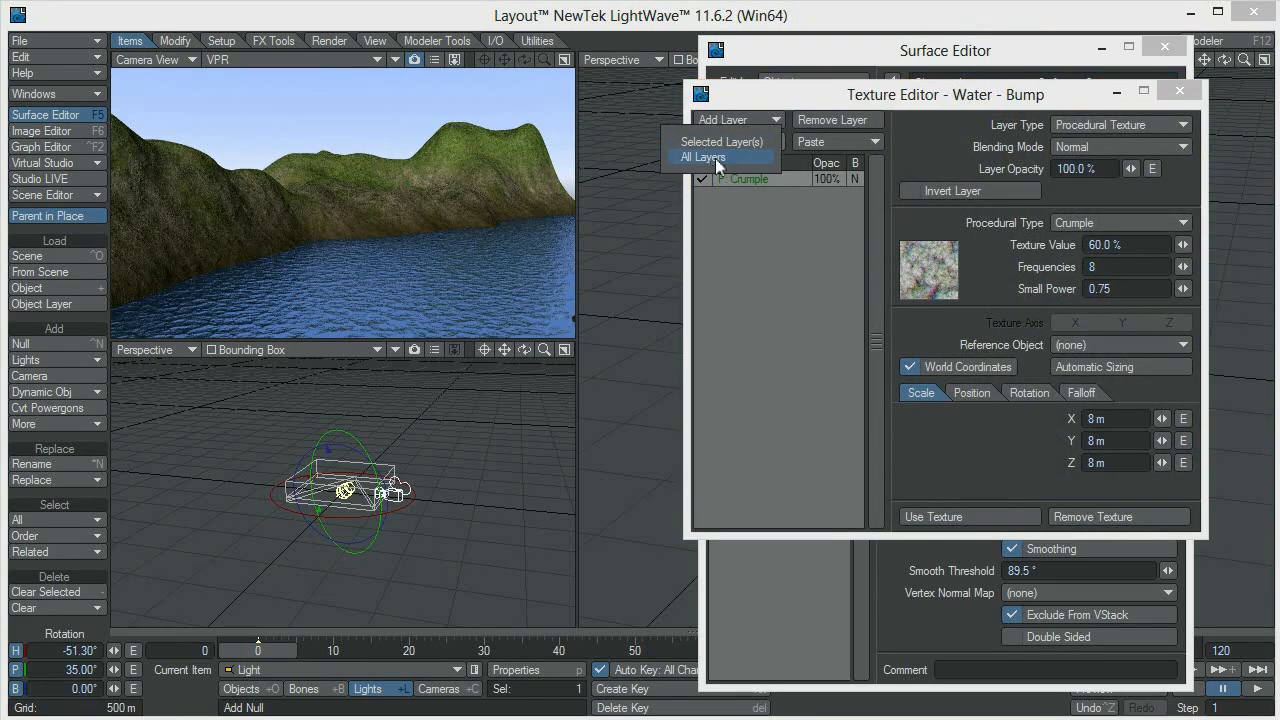
pyautogui.click(715, 158)
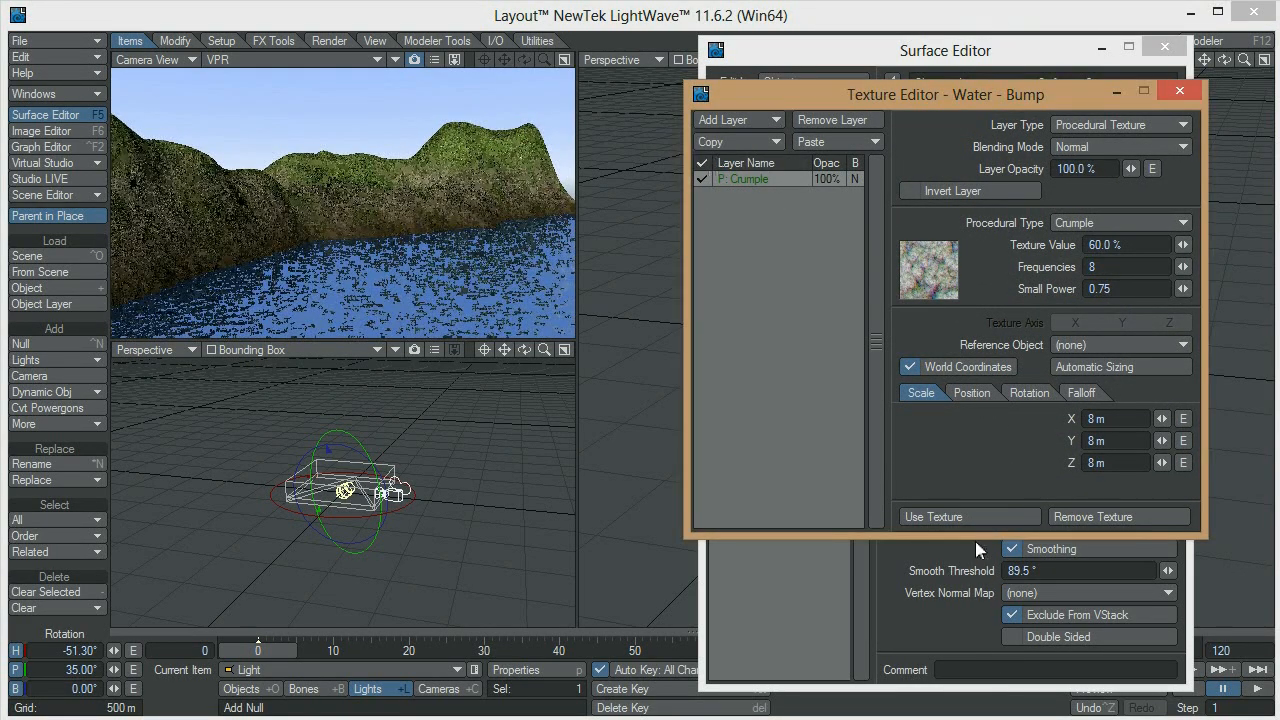
pyautogui.click(957, 516)
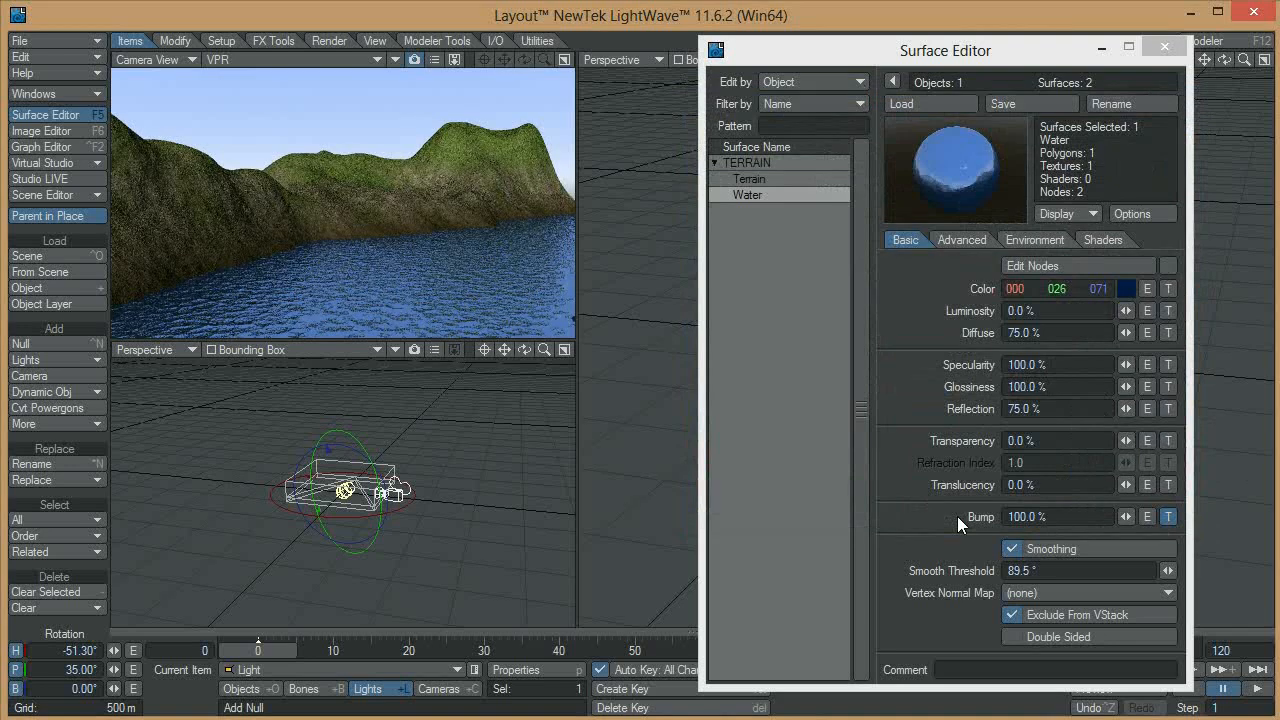
# Load the Glass_Outside preset from the built-in Glass library onto the Water surface and close the preset library
pyautogui.click(775, 194)
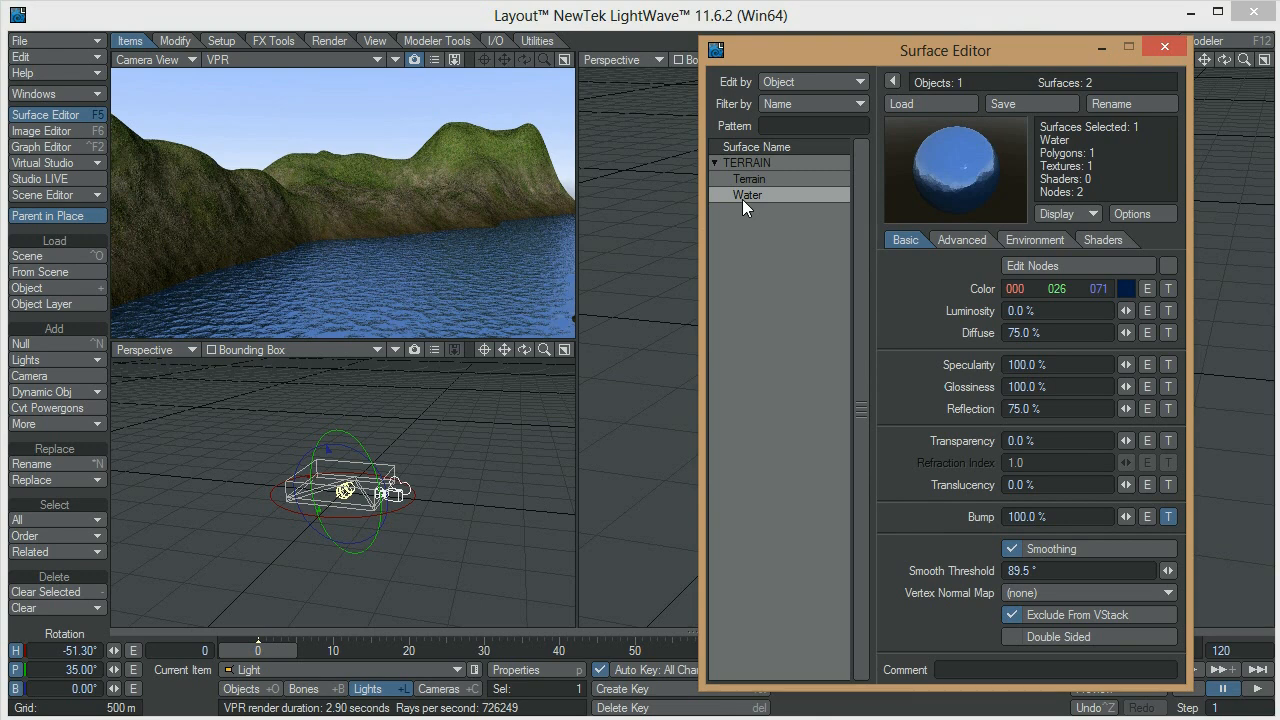
pyautogui.press('F8')
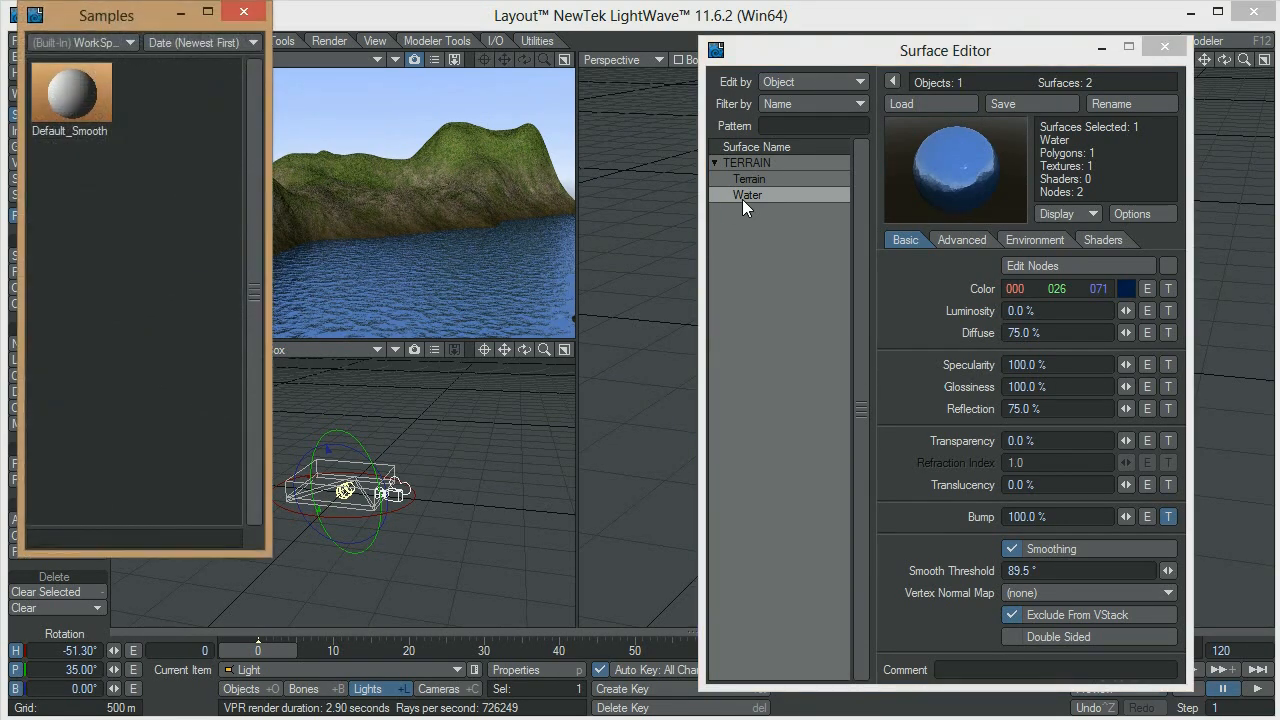
pyautogui.click(112, 41)
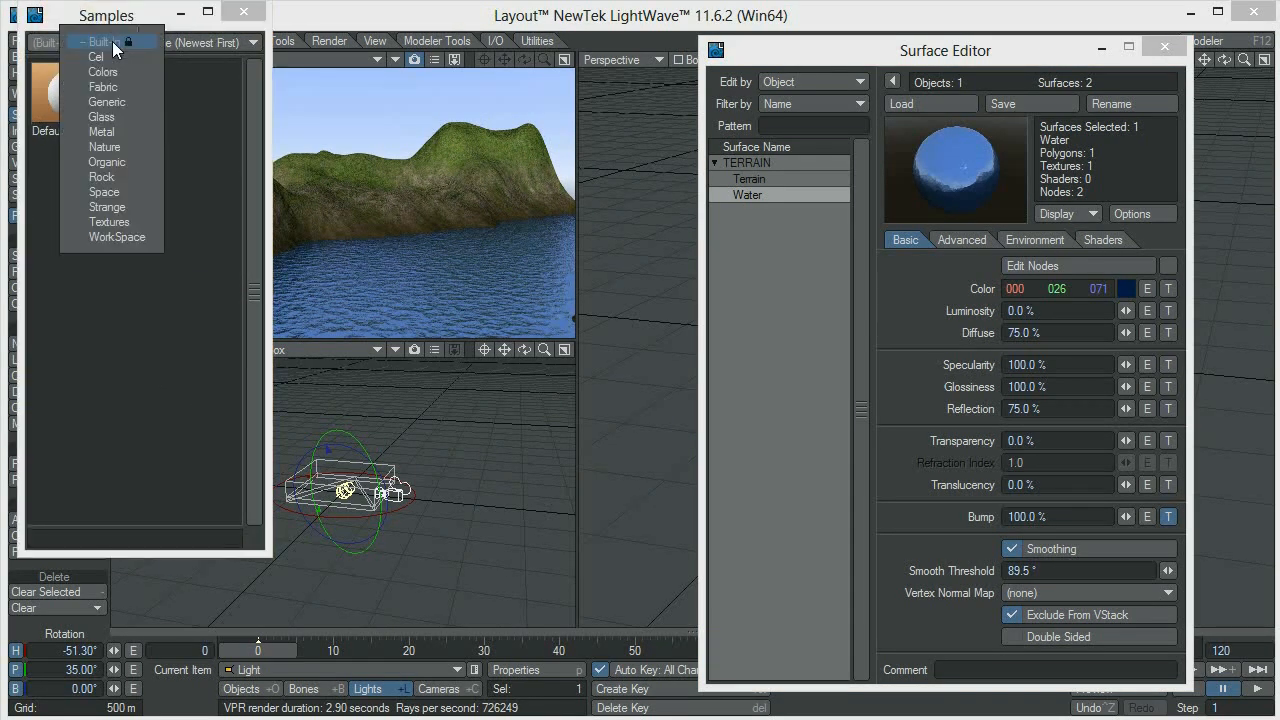
pyautogui.click(102, 117)
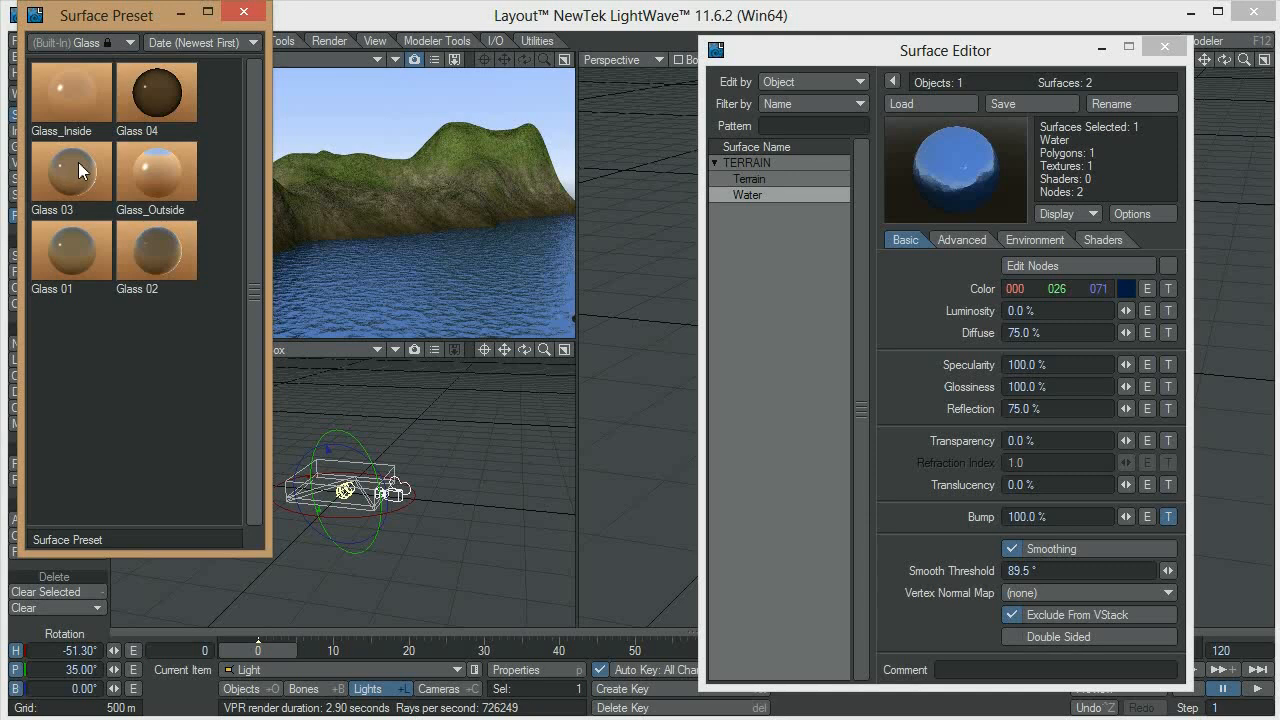
pyautogui.doubleClick(165, 177)
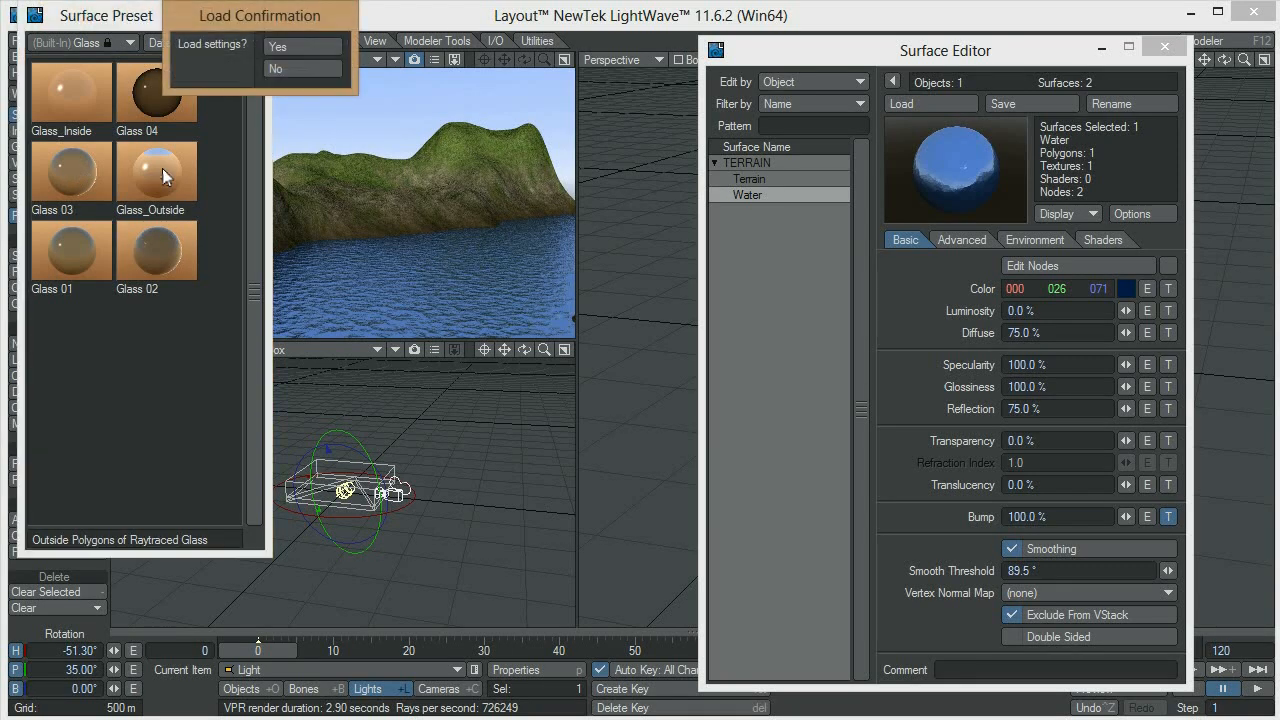
pyautogui.click(294, 49)
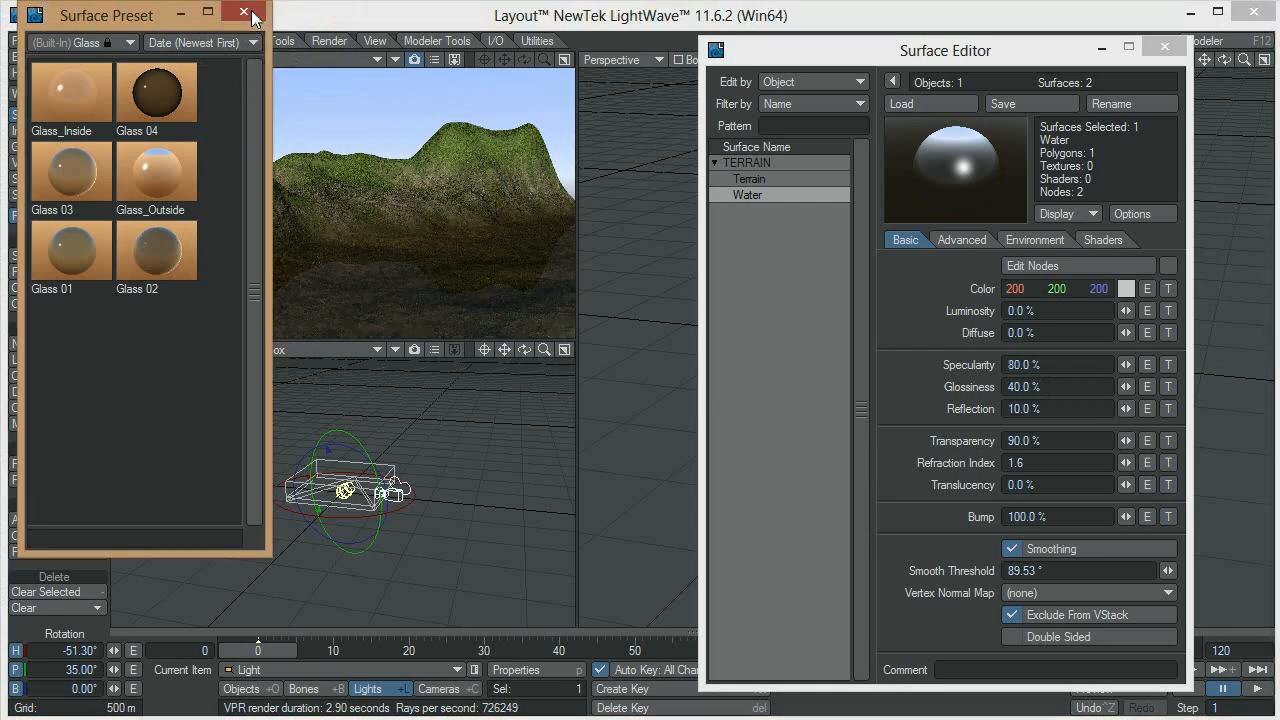
pyautogui.click(243, 11)
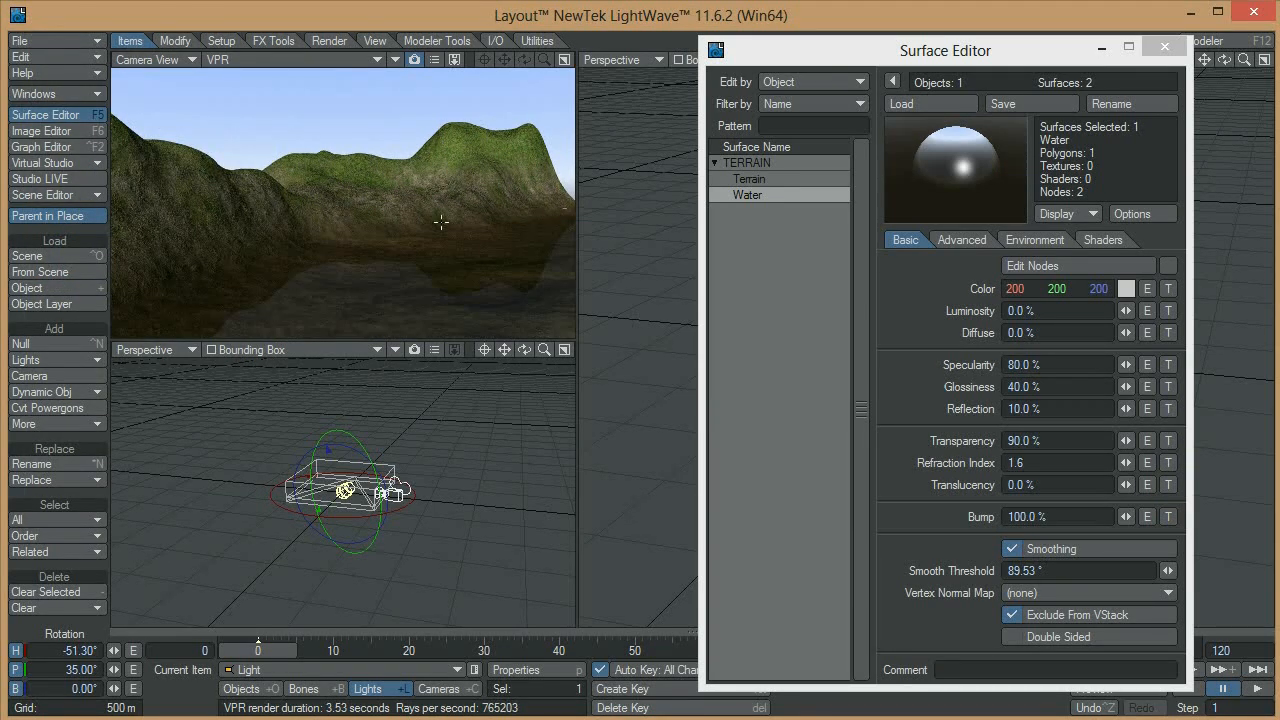
# Replace all bump layers of the Water surface with the copied Crumple layer and apply the texture
pyautogui.click(1170, 516)
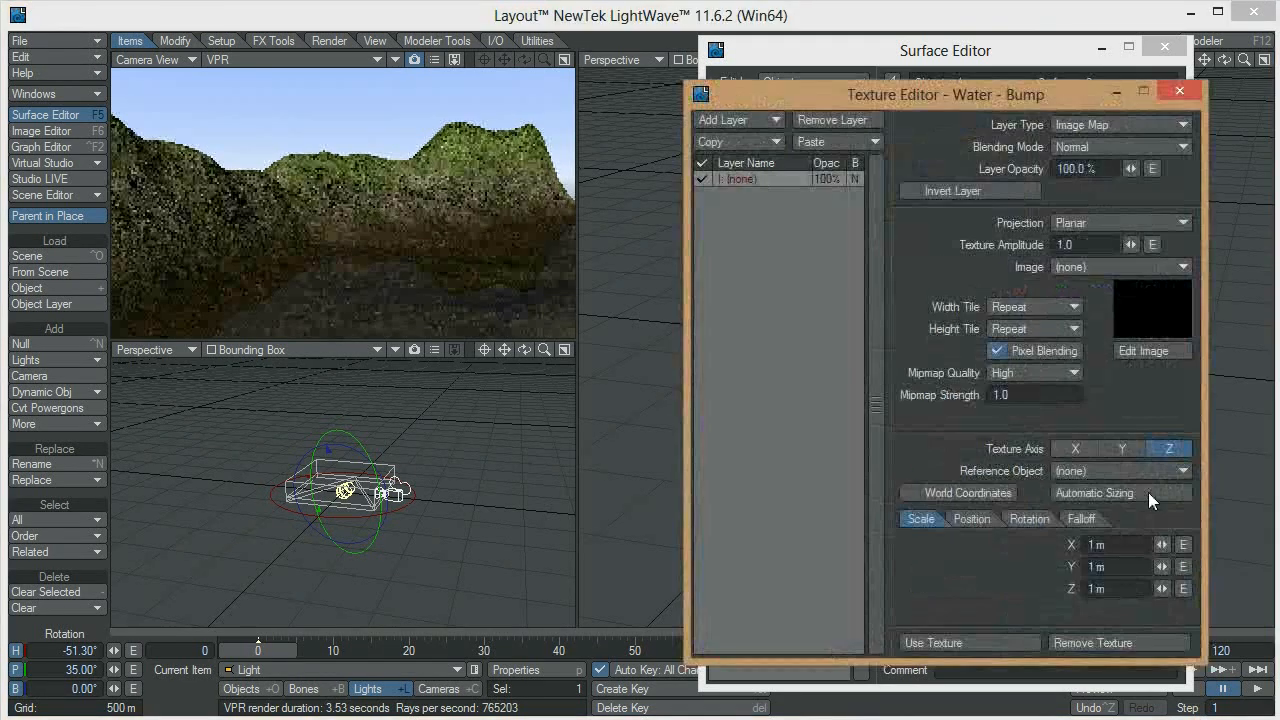
pyautogui.click(811, 141)
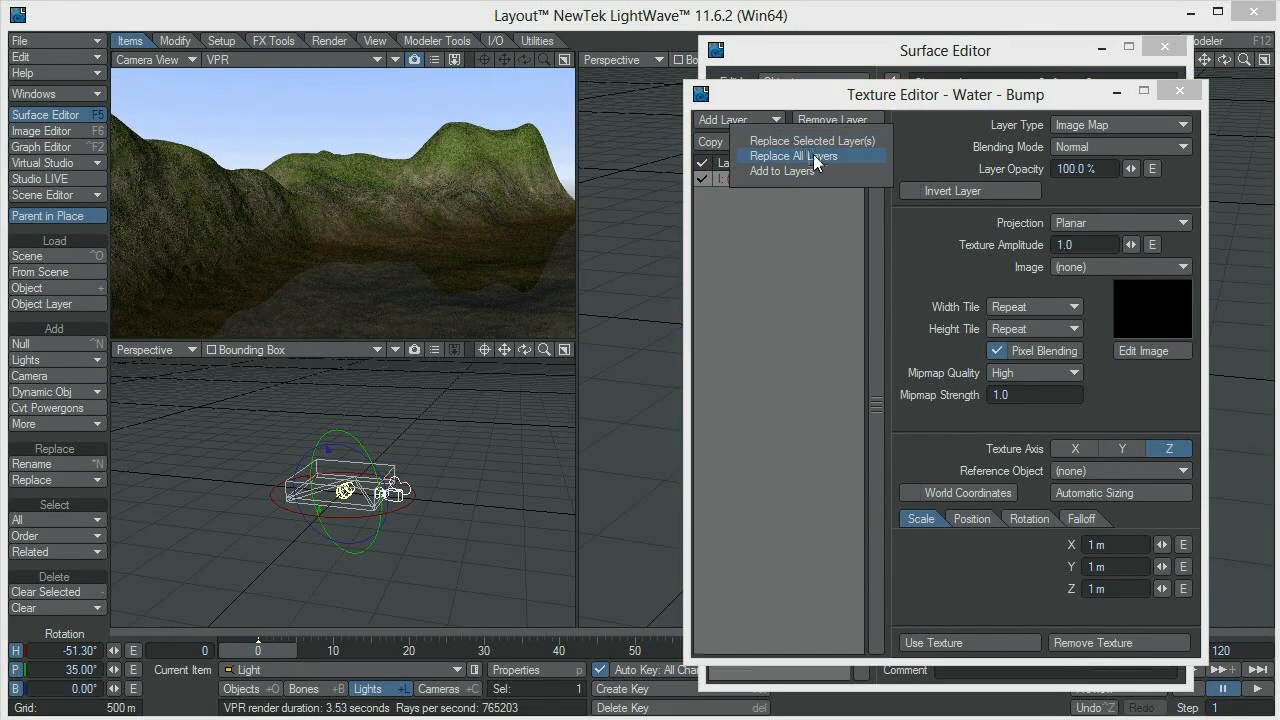
pyautogui.click(813, 156)
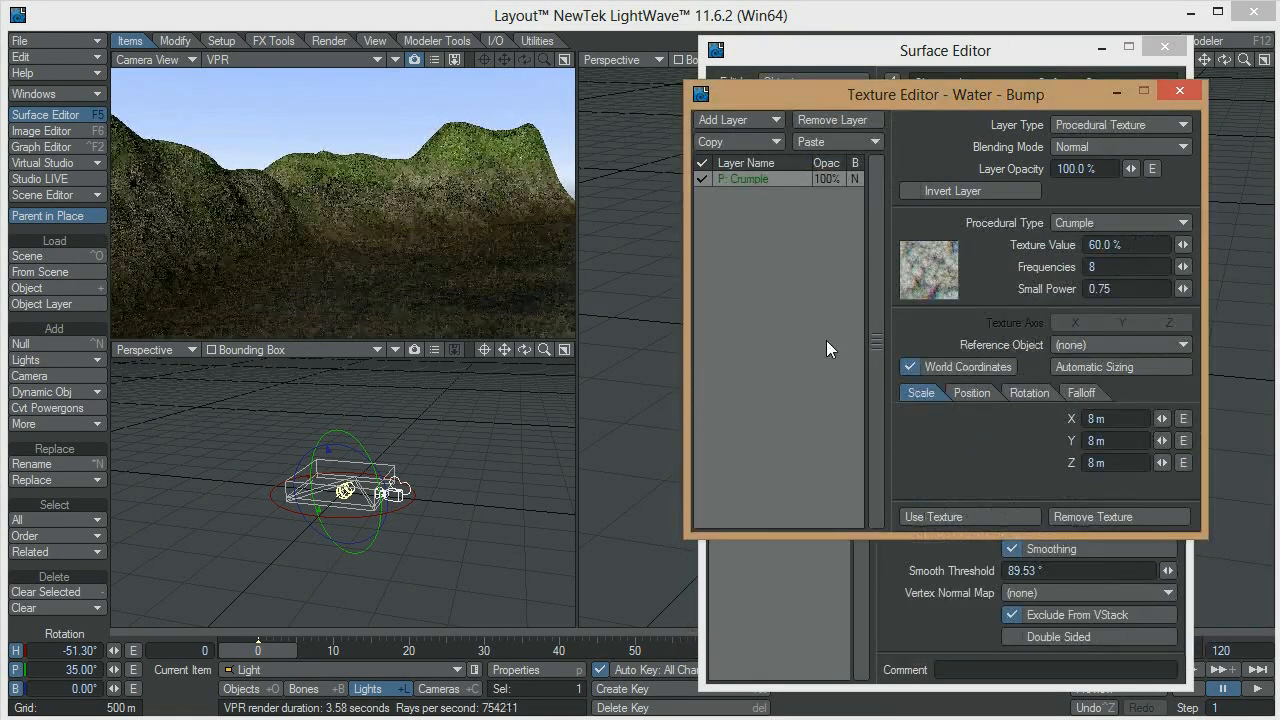
pyautogui.click(955, 515)
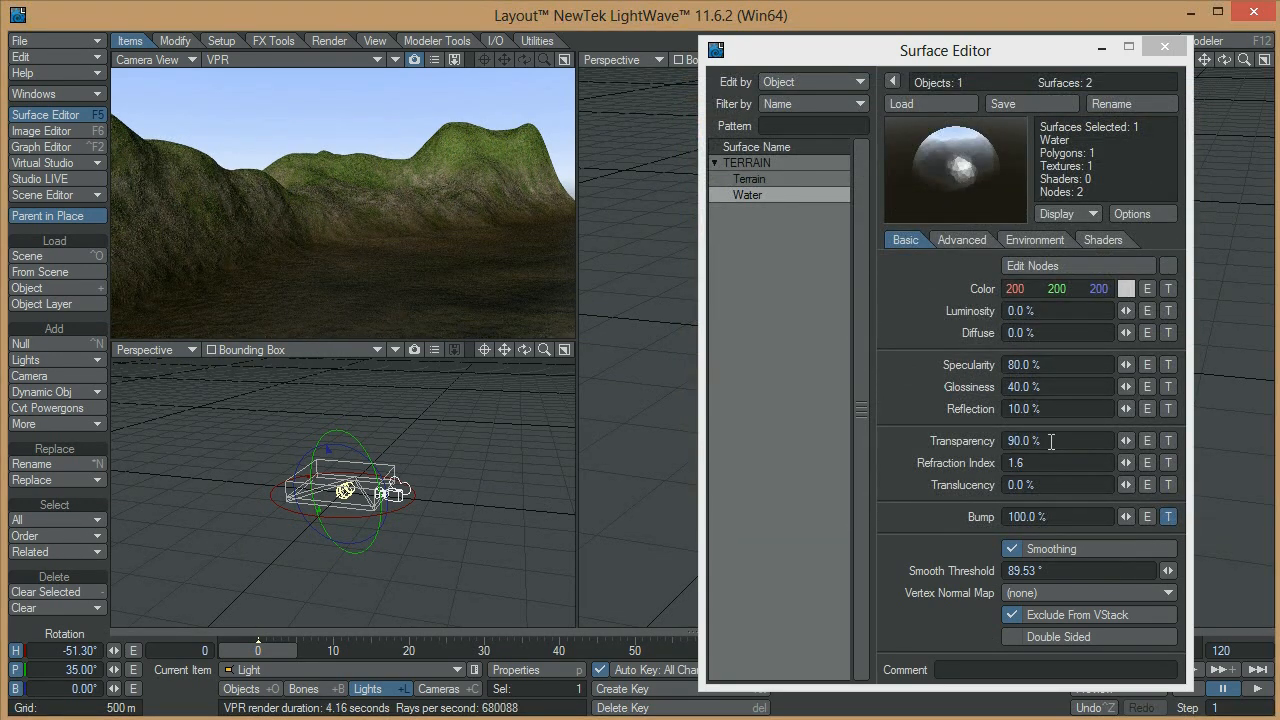
# Set the Water surface's transparency to 25%
pyautogui.click(1054, 443)
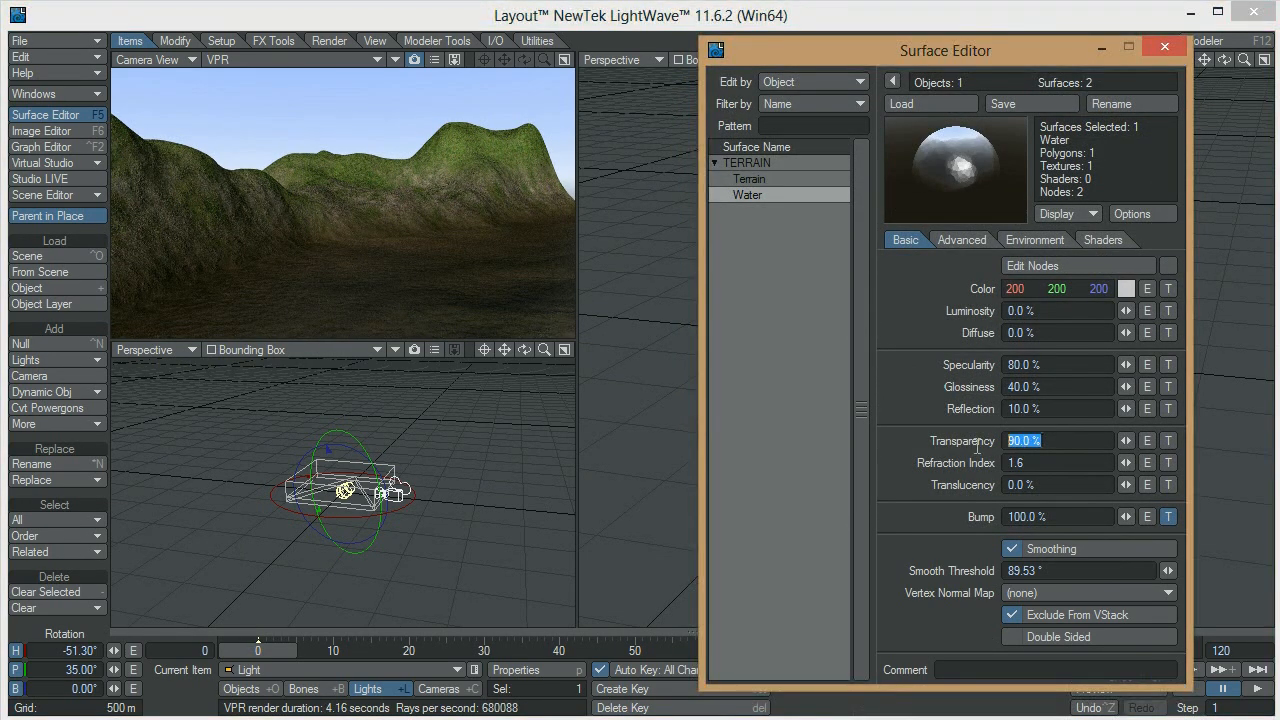
pyautogui.write('25')
pyautogui.press('Tab')
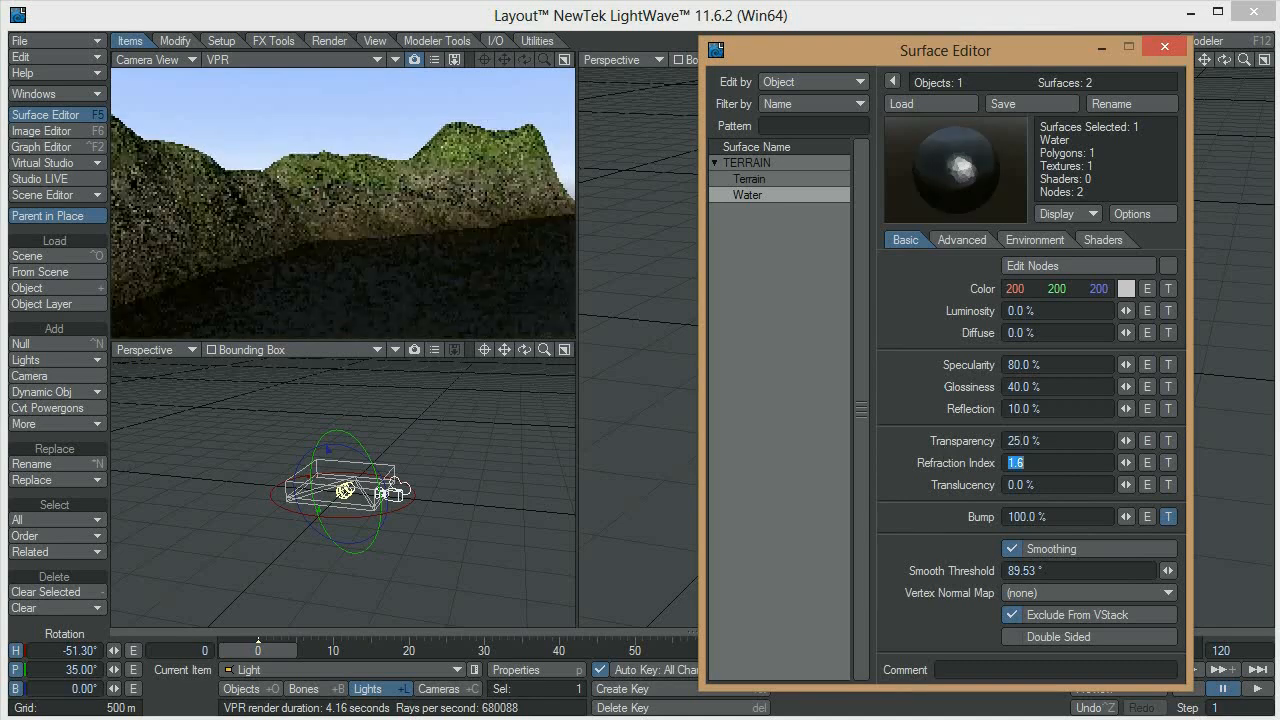
# Change the Water surface's colour to a green with RGB values 68, 139, 83
pyautogui.click(1123, 293)
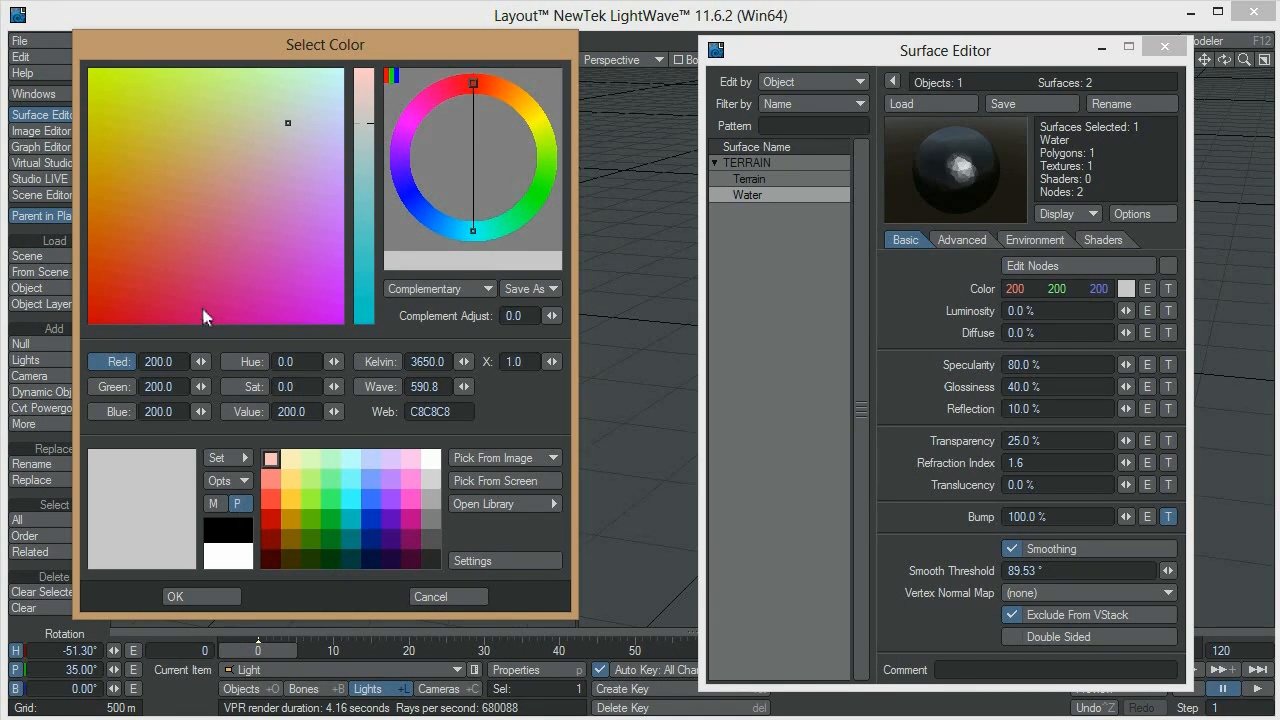
pyautogui.moveTo(201, 361); pyautogui.dragTo(136, 361)
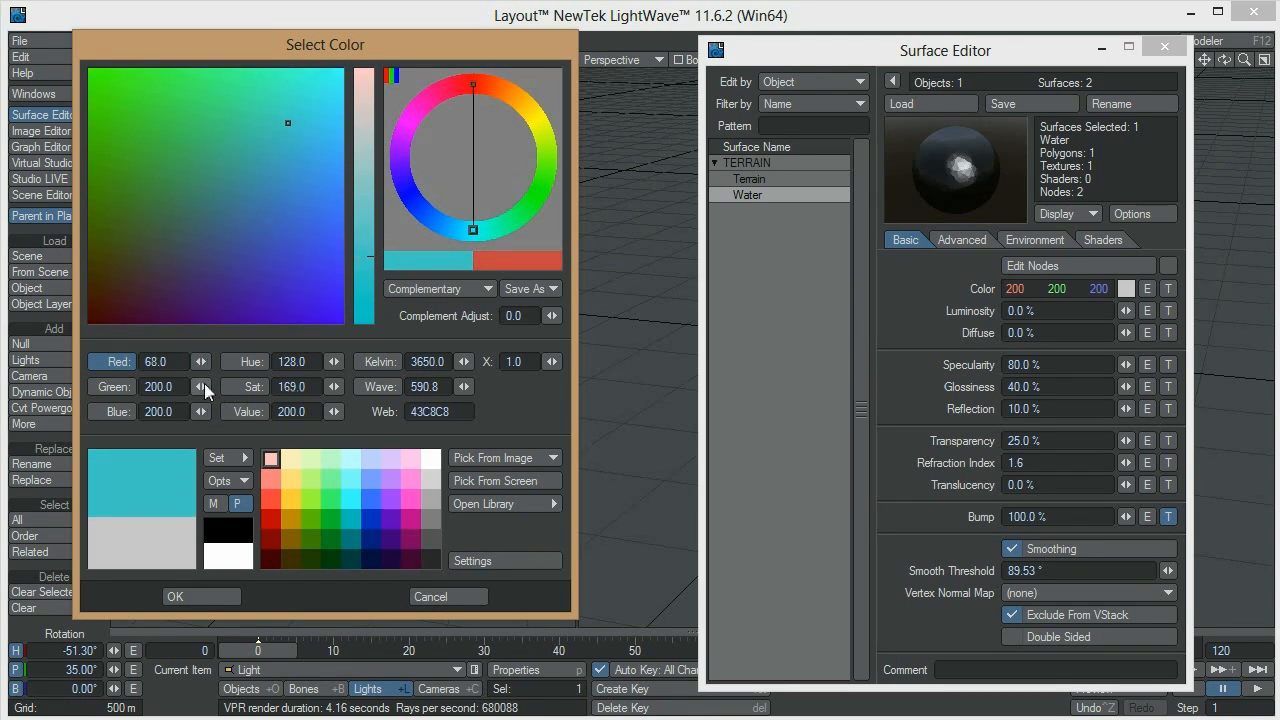
pyautogui.moveTo(204, 383)
pyautogui.mouseDown()
pyautogui.moveTo(159, 383)
pyautogui.moveTo(190, 406)
pyautogui.mouseUp()
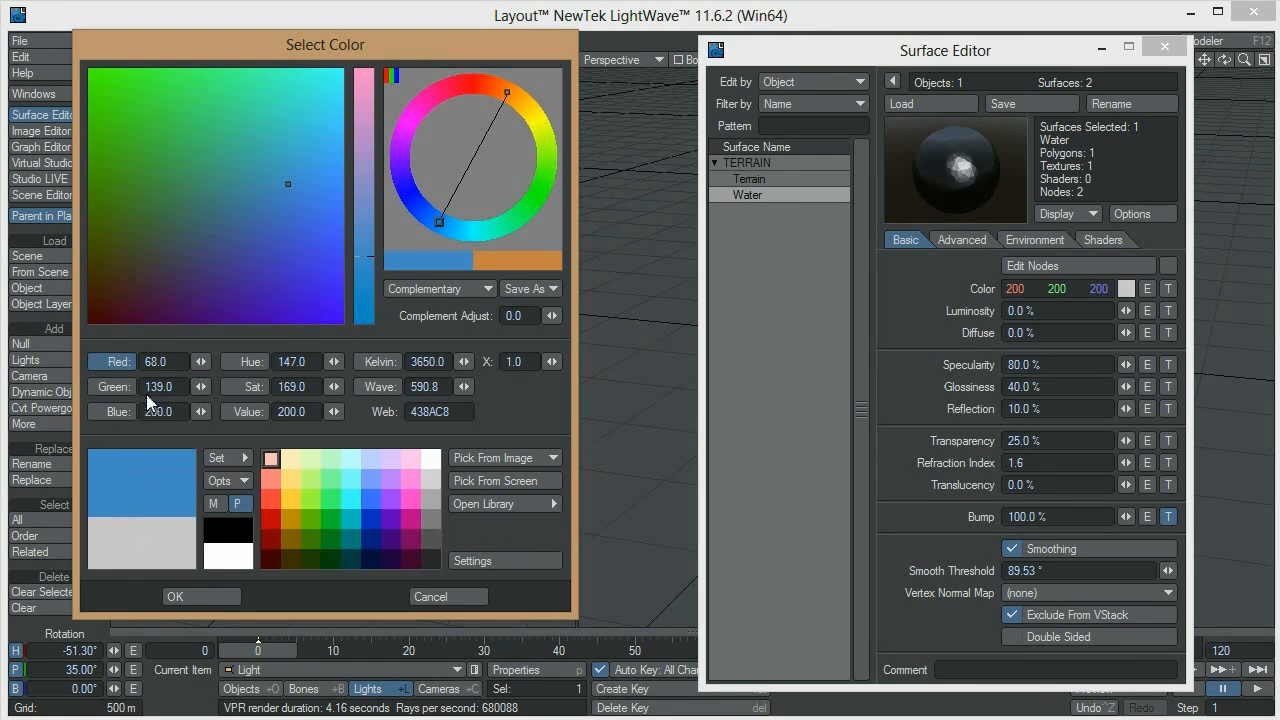
pyautogui.moveTo(201, 411)
pyautogui.mouseDown()
pyautogui.moveTo(178, 411)
pyautogui.moveTo(189, 411)
pyautogui.mouseUp()
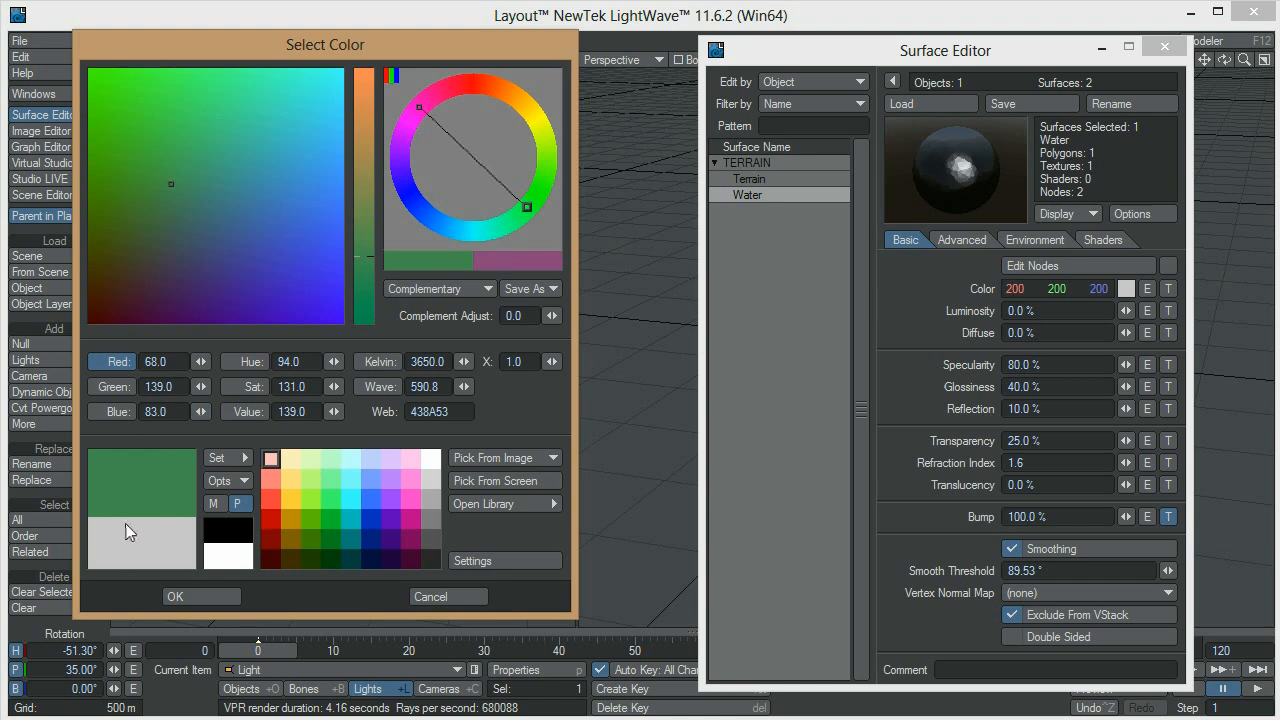
pyautogui.click(228, 596)
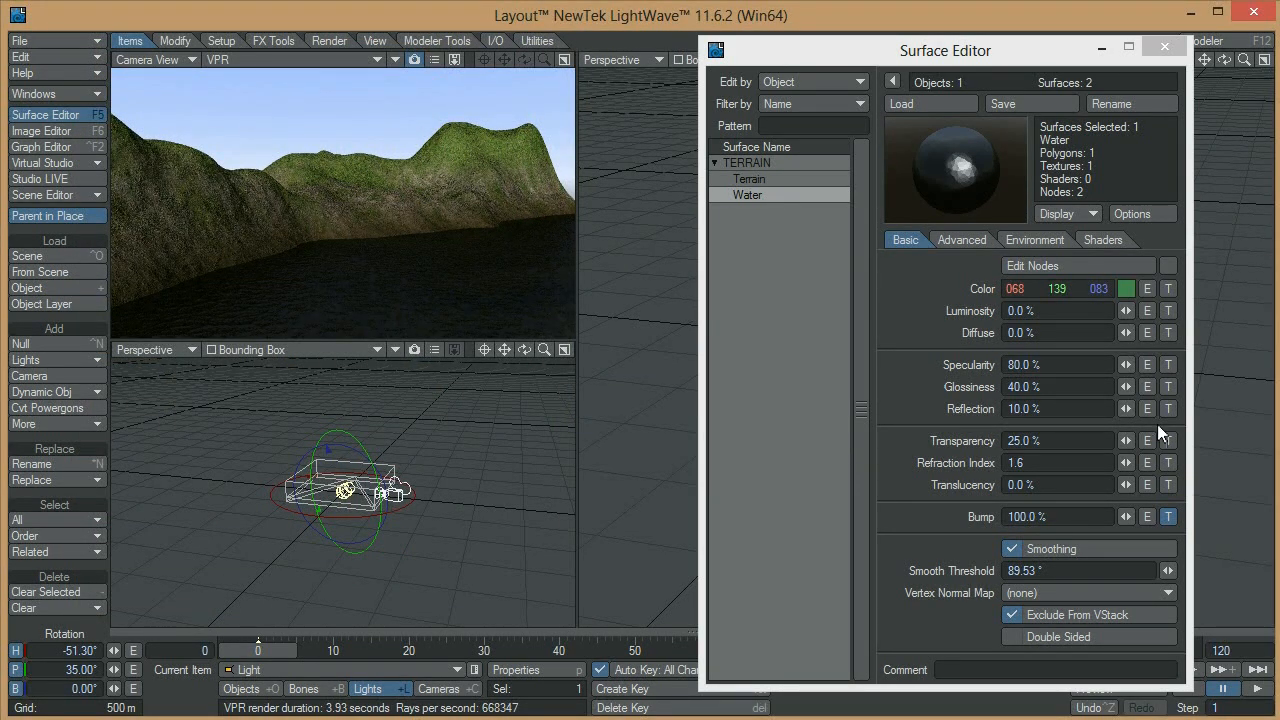
# Set the Water surface's diffuse value to 80%
pyautogui.click(1050, 335)
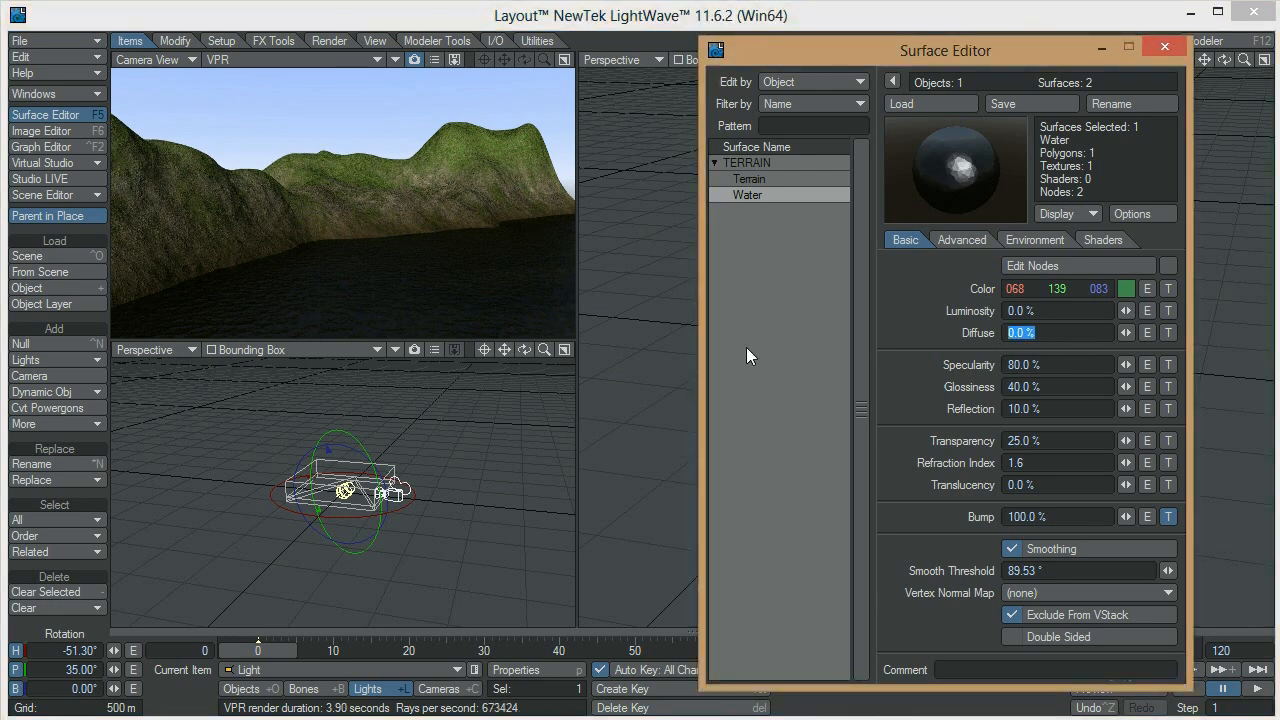
pyautogui.write('80')
pyautogui.press('Tab')
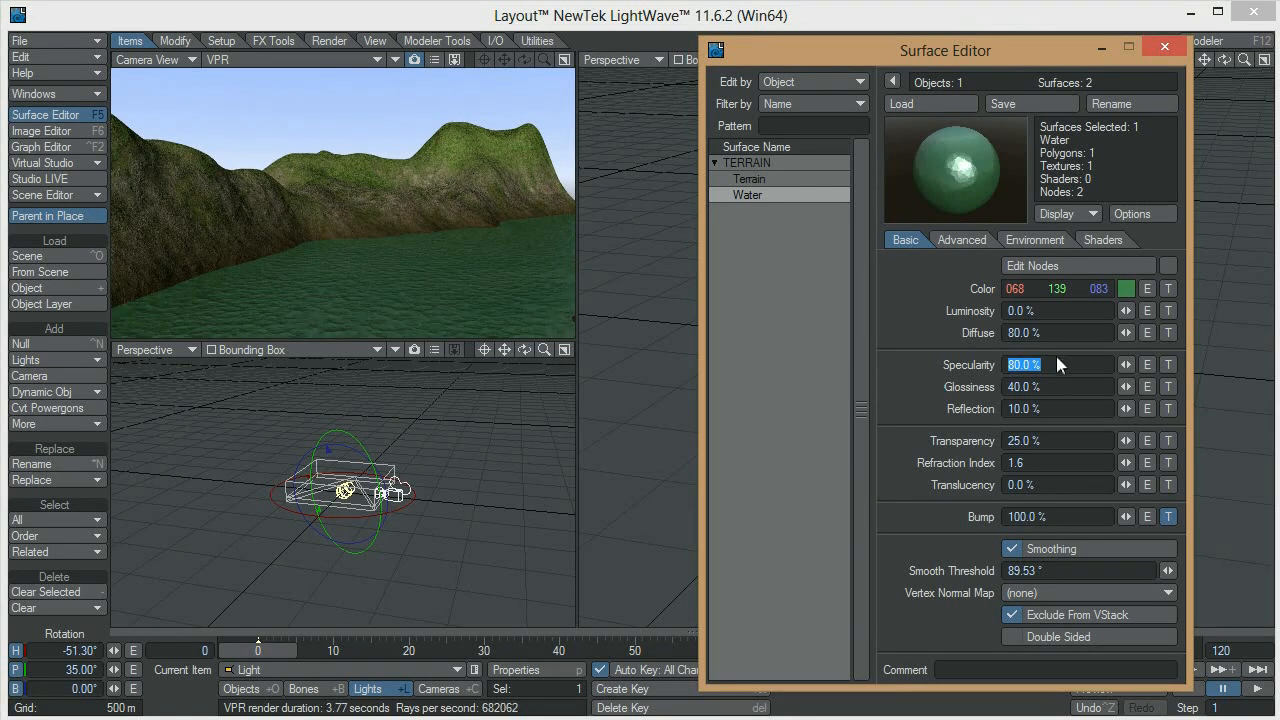
# Try transparency values of 80% and 50% on the Water surface
pyautogui.click(1063, 442)
pyautogui.write('80')
pyautogui.press('Tab')
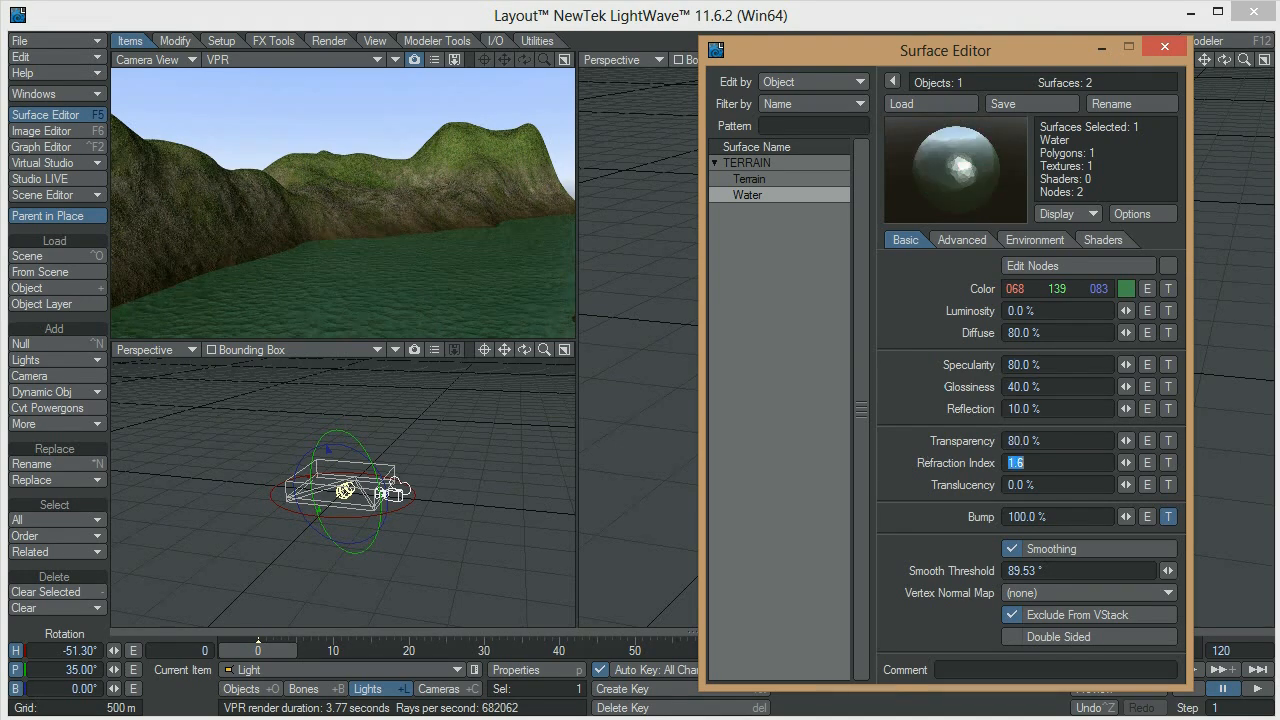
pyautogui.hotkey('shift', 'Tab')
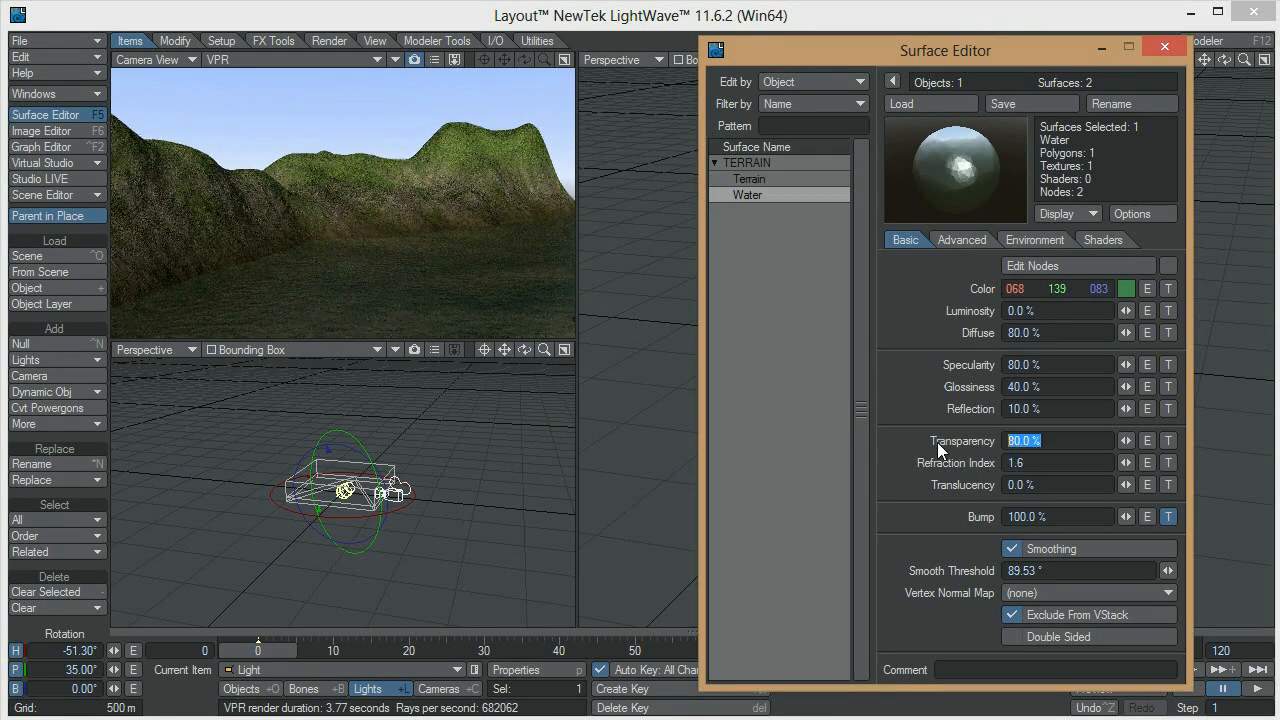
pyautogui.write('50')
pyautogui.press('Tab')
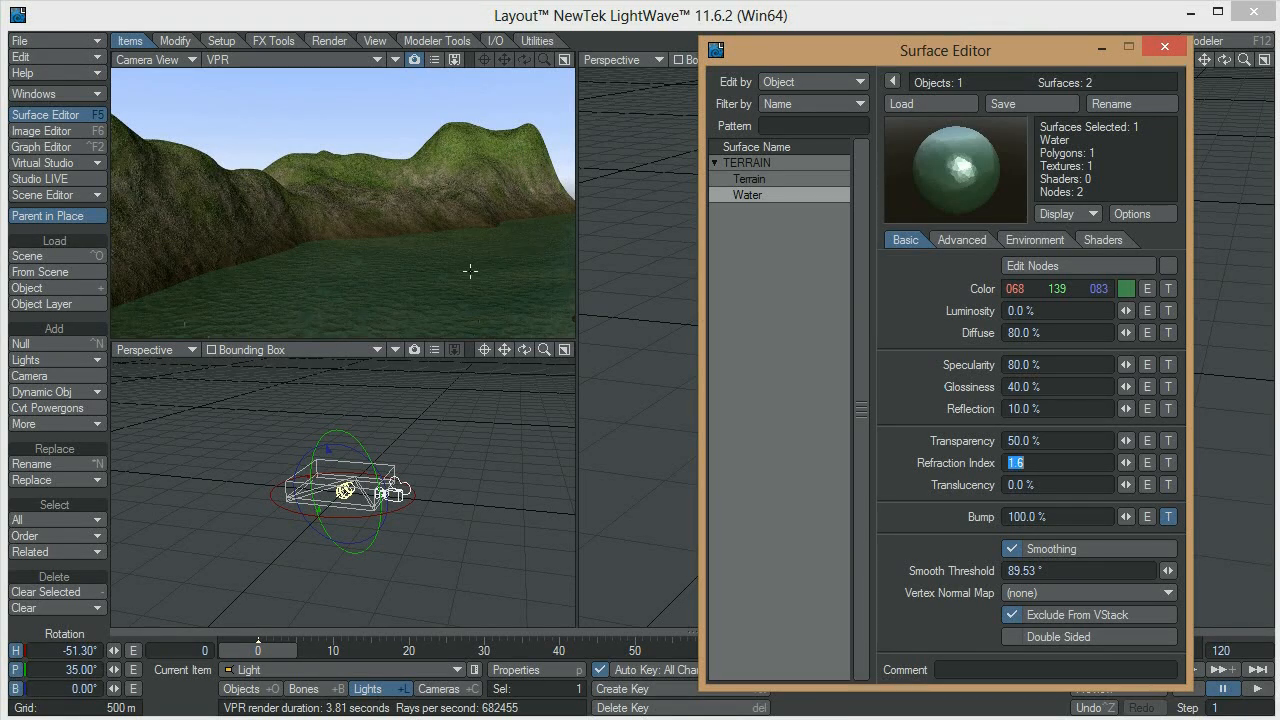
# Set the Water surface's transparency to 40% and close the surface settings
pyautogui.click(1048, 440)
pyautogui.write('6')
pyautogui.write('40')
pyautogui.press('Tab')
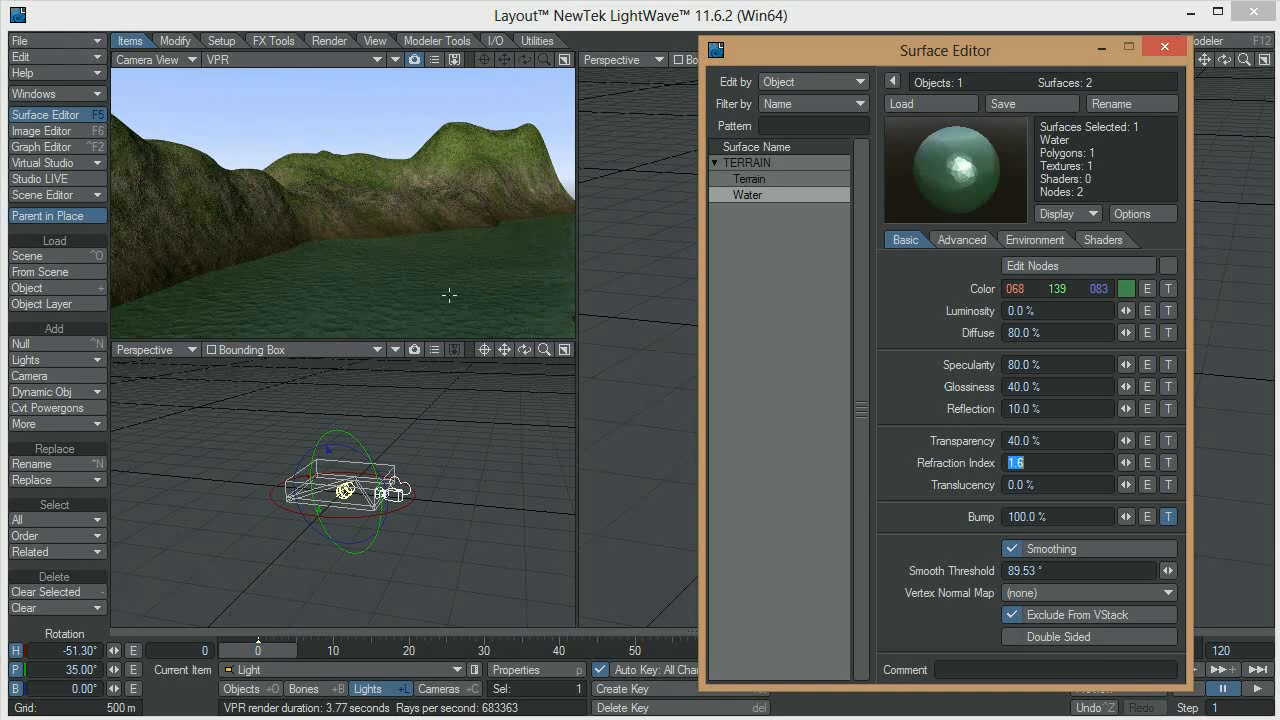
pyautogui.click(1156, 46)
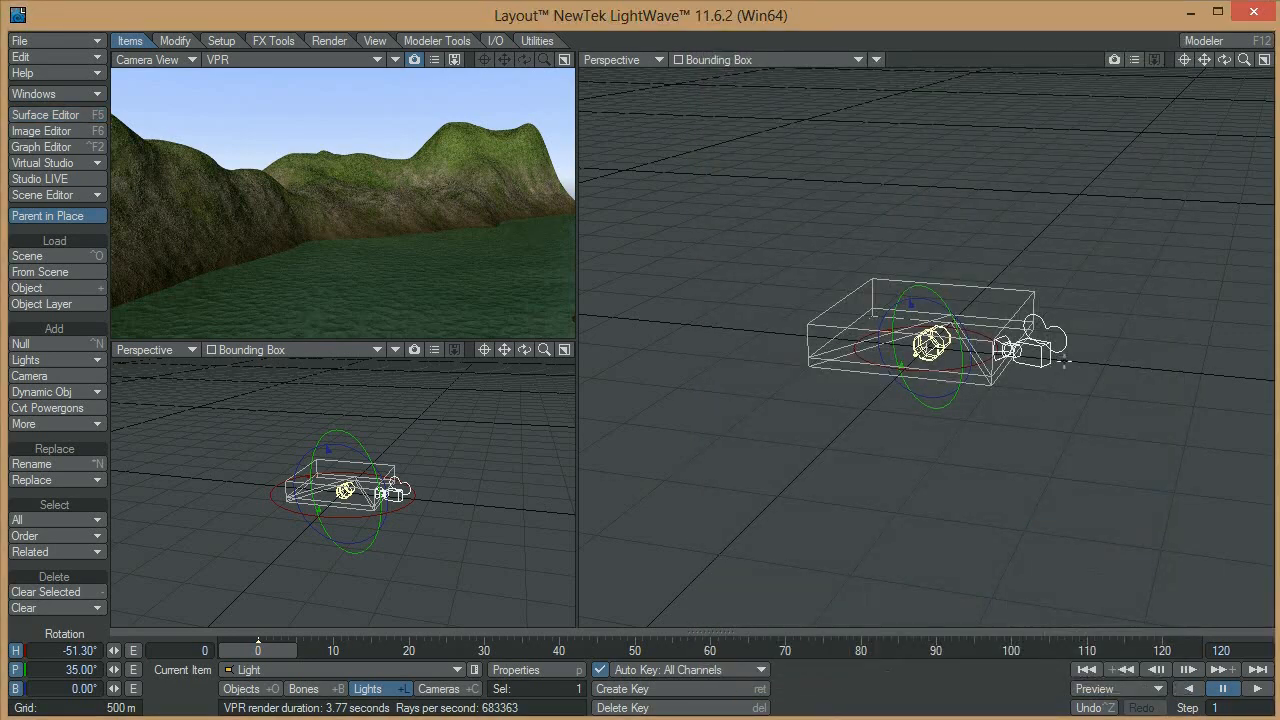
# Select the camera, raise it and rotate it to about -70° heading and 25° pitch, looking down on the terrain and water
pyautogui.click(1044, 357)
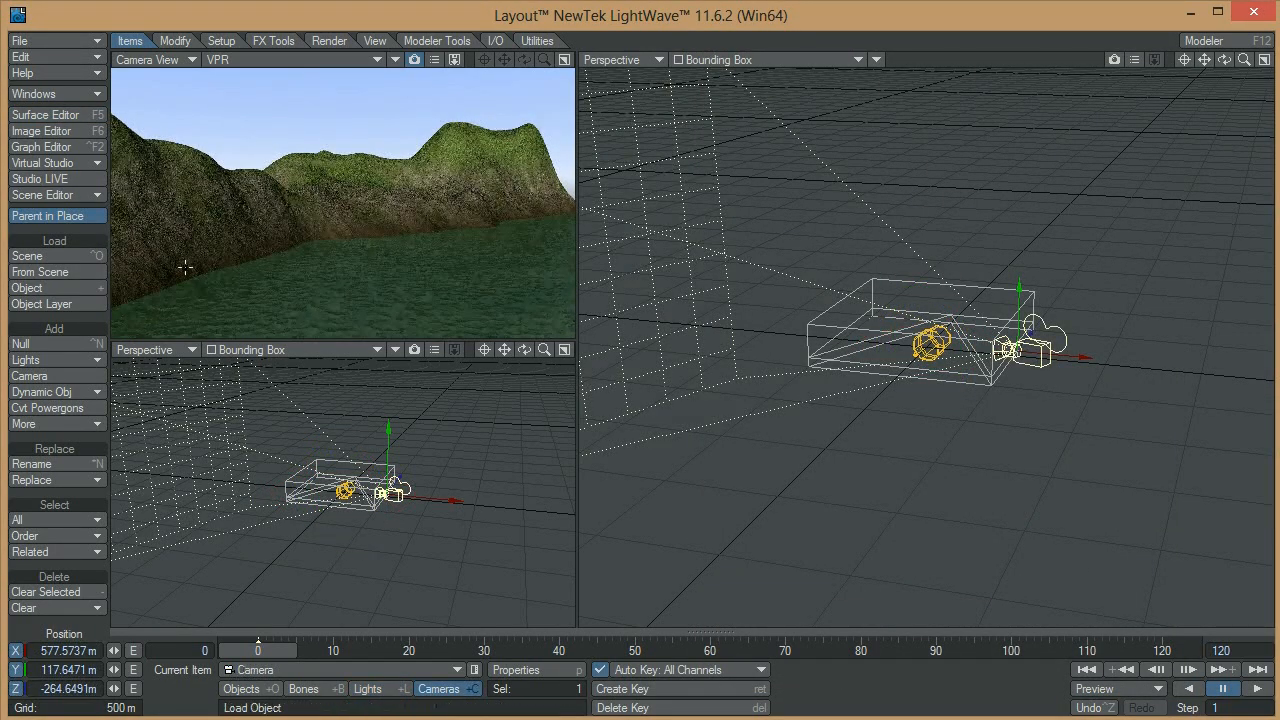
pyautogui.moveTo(343, 240); pyautogui.dragTo(343, 150, button='right')
pyautogui.press('y')
pyautogui.moveTo(343, 150); pyautogui.dragTo(440, 267)
pyautogui.press('t')
pyautogui.press('y')
pyautogui.moveTo(388, 188); pyautogui.dragTo(369, 209)
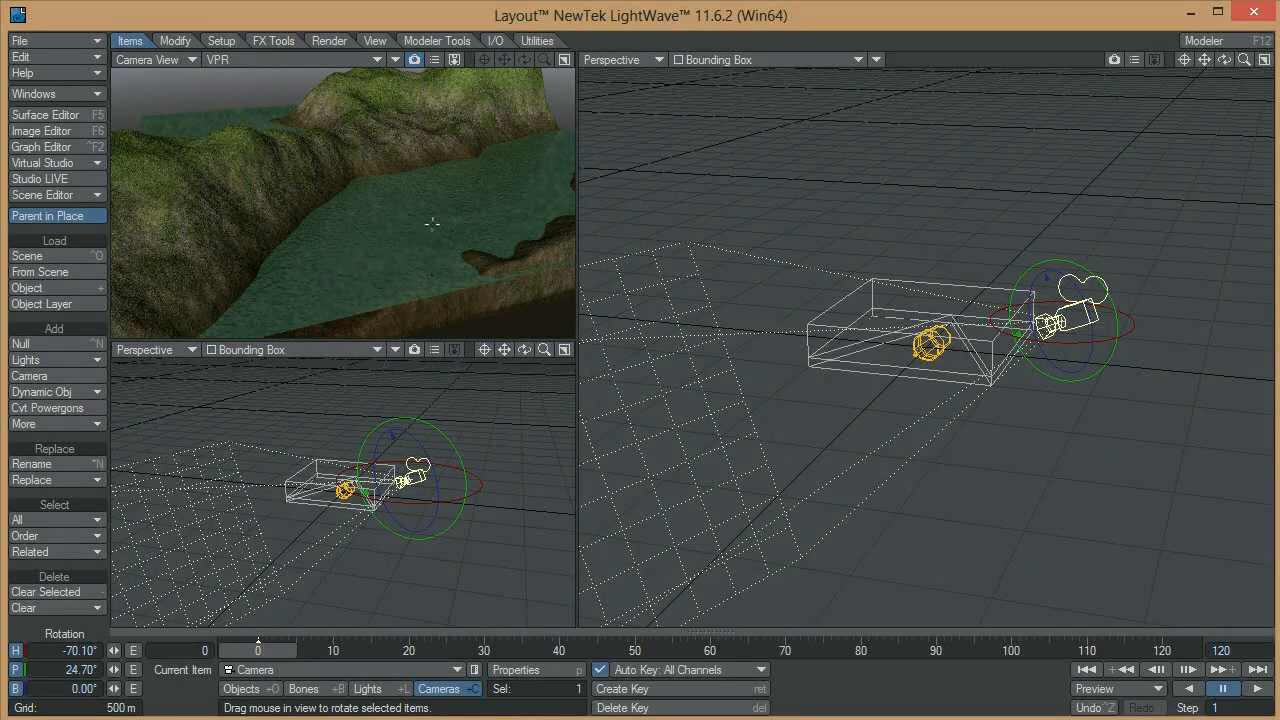
# Move the camera over the terrain and rotate it to about -3° heading and 31° pitch
pyautogui.press('t')
pyautogui.moveTo(417, 212); pyautogui.dragTo(460, 214)
pyautogui.press('y')
pyautogui.moveTo(230, 214); pyautogui.dragTo(392, 235)
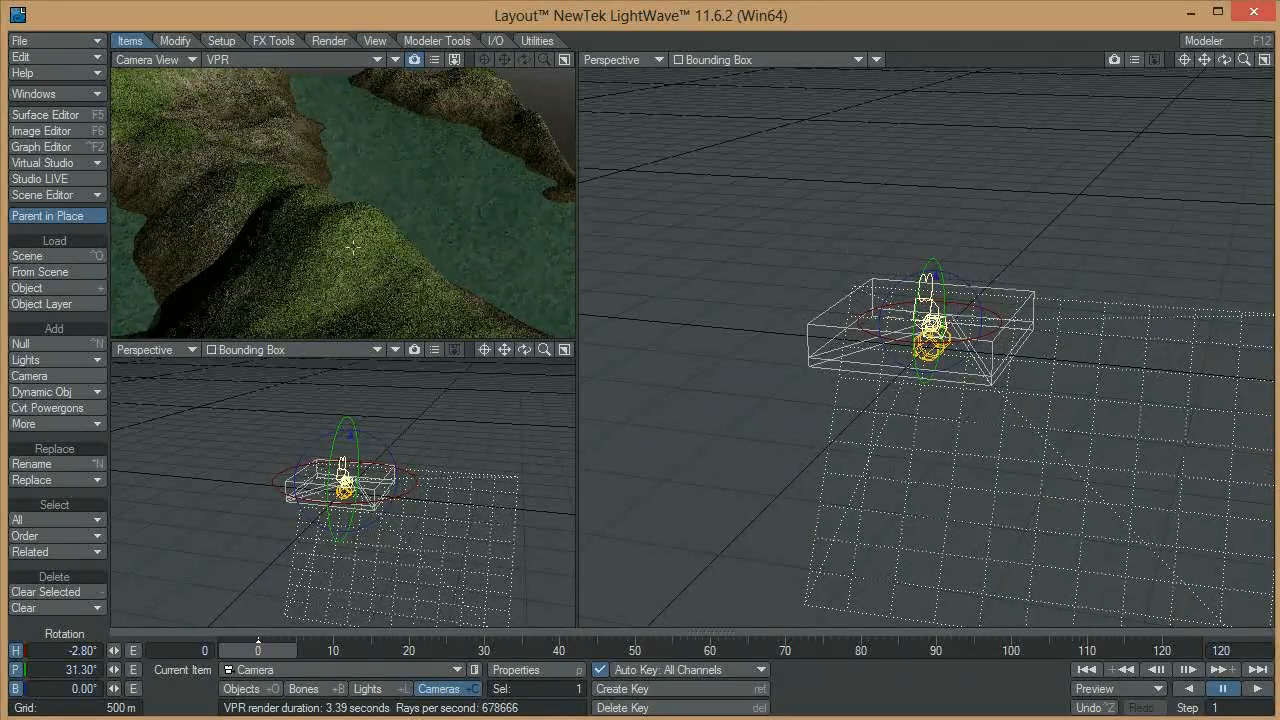
# Move the camera to about X -204 m, Y 190 m, Z -673 m and rotate it to about -2° heading and 23° pitch
pyautogui.press('t')
pyautogui.moveTo(500, 214); pyautogui.dragTo(470, 193)
pyautogui.press('y')
pyautogui.moveTo(470, 146); pyautogui.dragTo(466, 221)
# Move the camera across the water and rotate it to about -46° heading and 19° pitch, facing the hillside and shoreline
pyautogui.press('t')
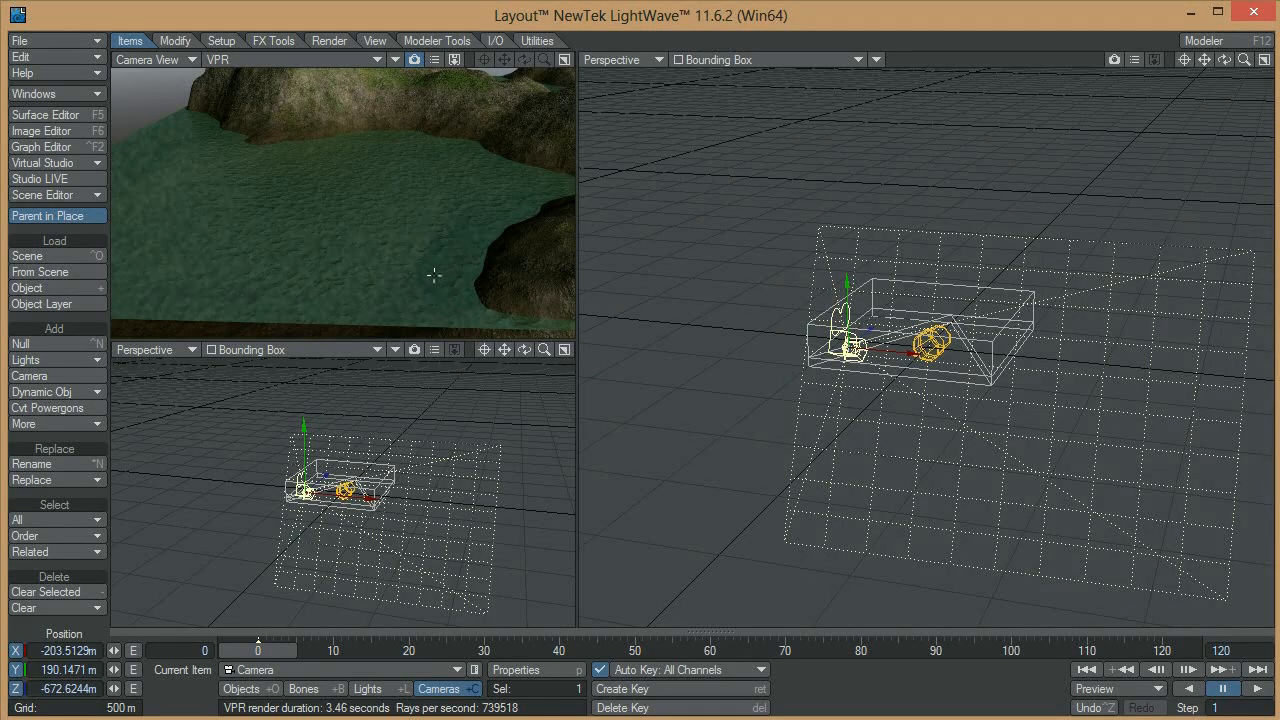
pyautogui.moveTo(434, 275); pyautogui.dragTo(451, 190)
pyautogui.press('y')
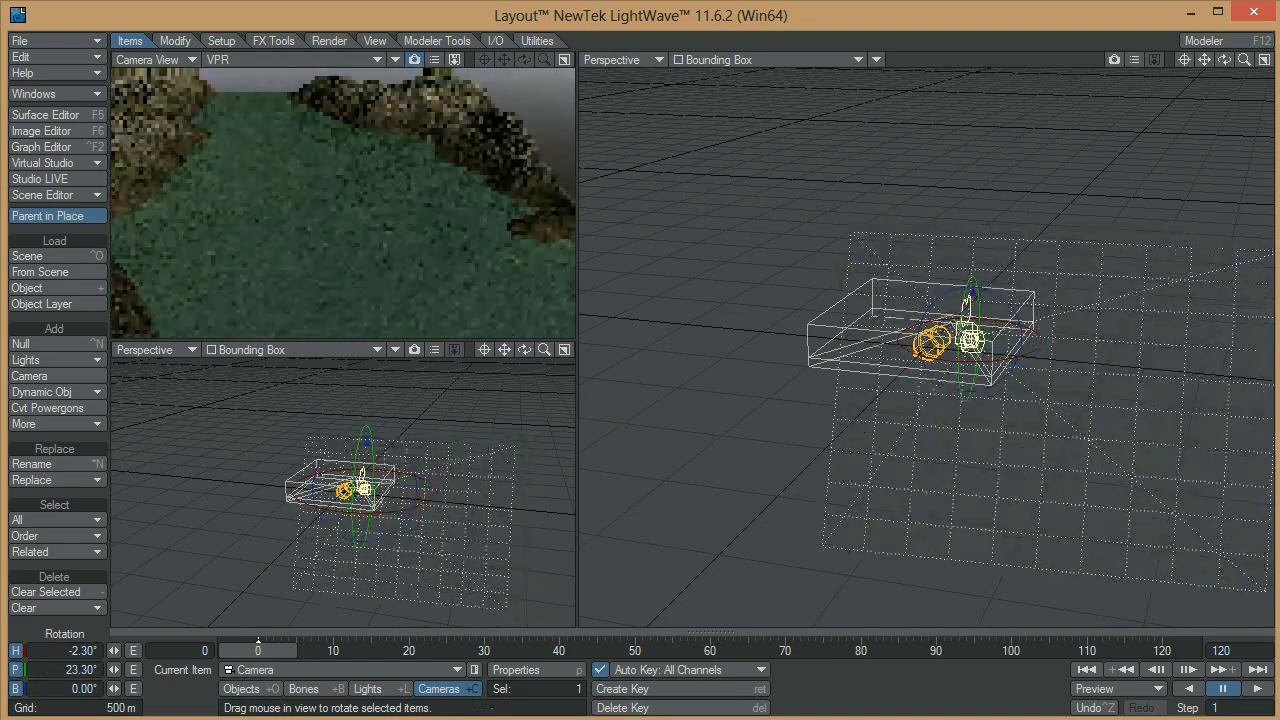
pyautogui.moveTo(710, 264); pyautogui.dragTo(493, 241)
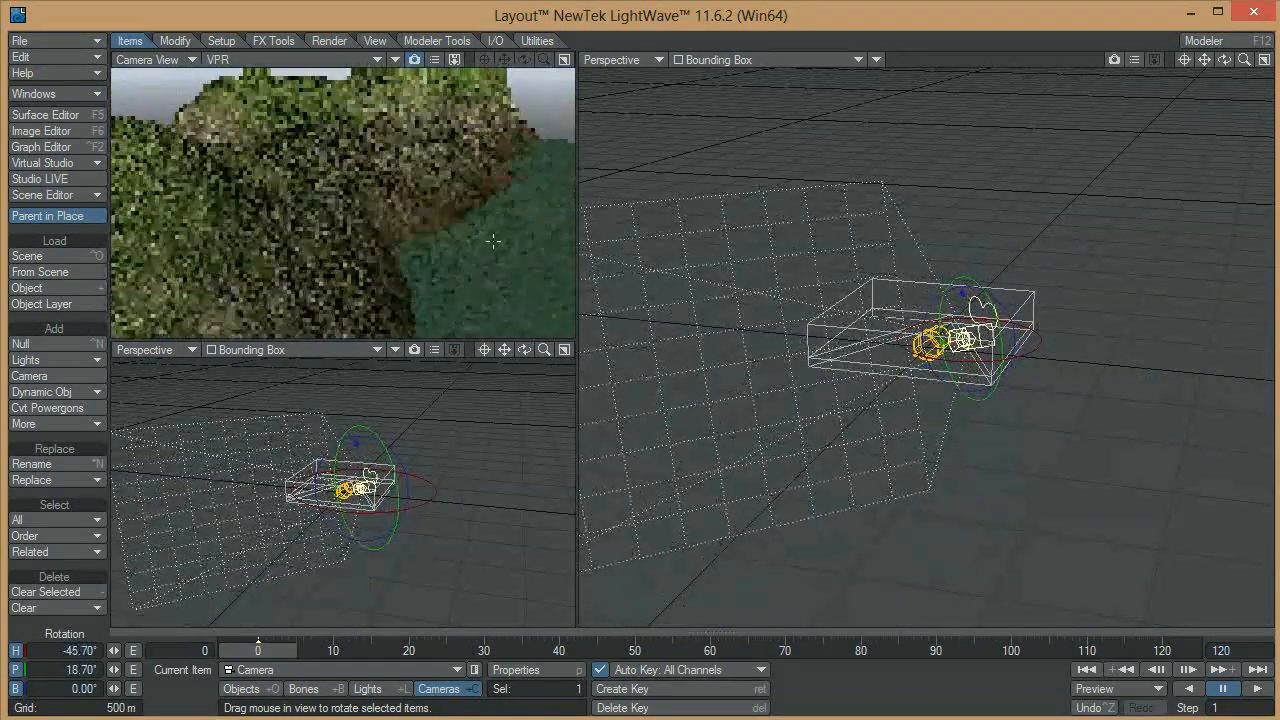
# Save all objects in the scene and confirm the save
pyautogui.click(42, 41)
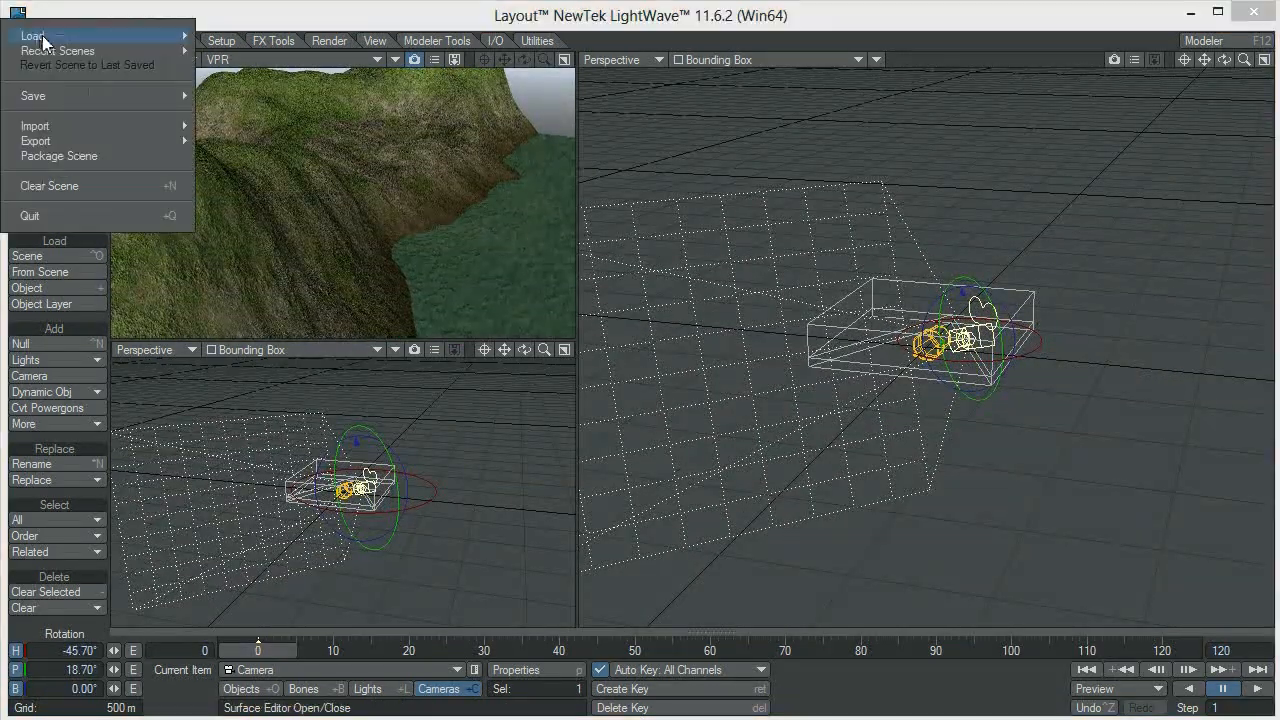
pyautogui.moveTo(90, 95)
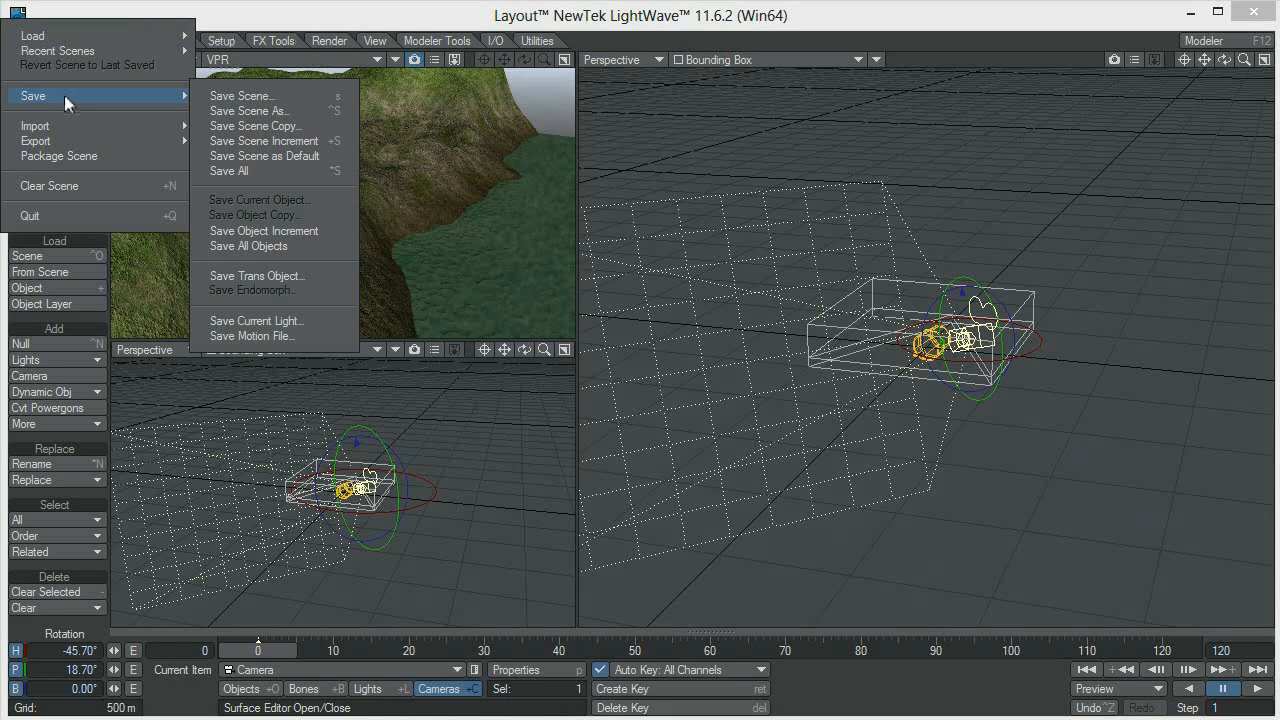
pyautogui.click(287, 246)
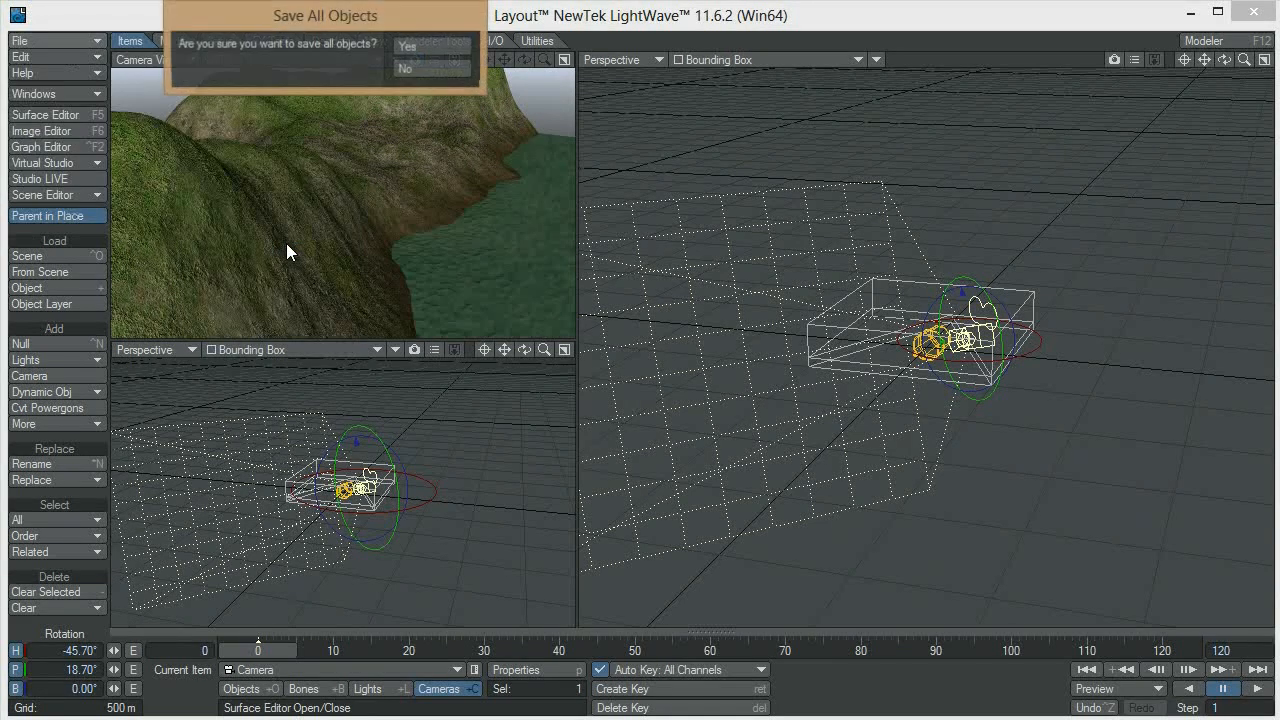
pyautogui.click(431, 50)
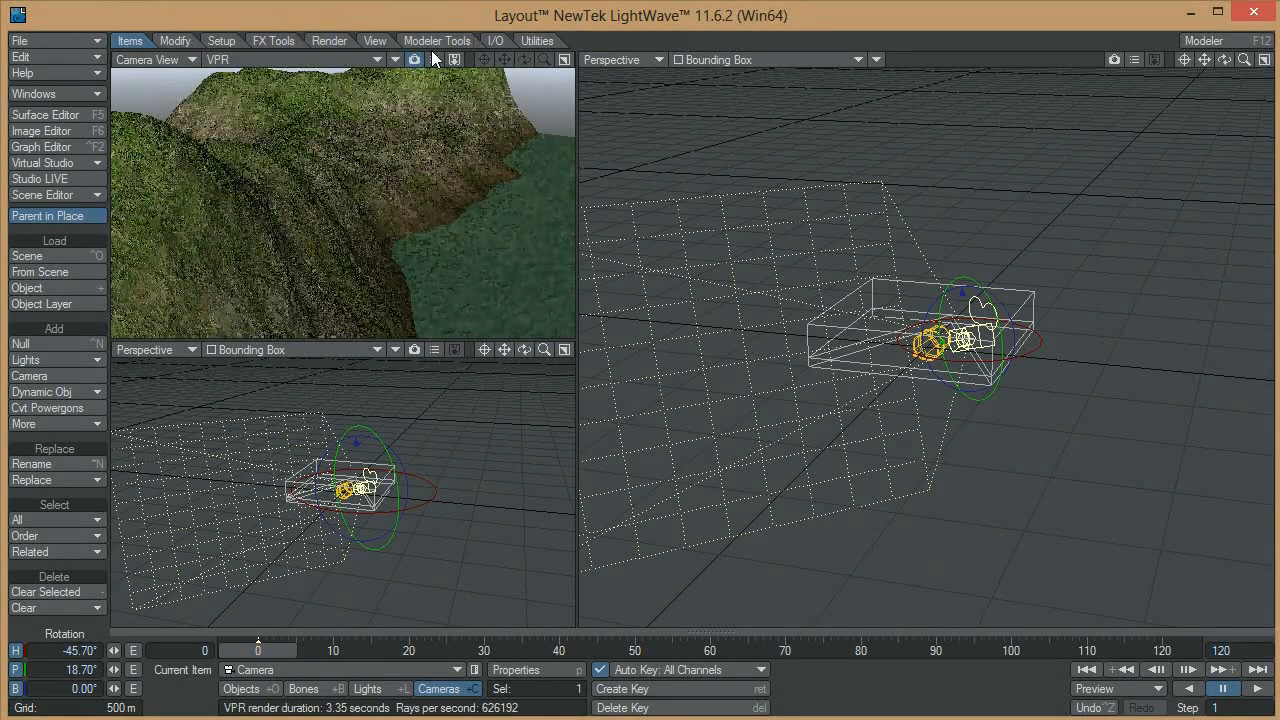